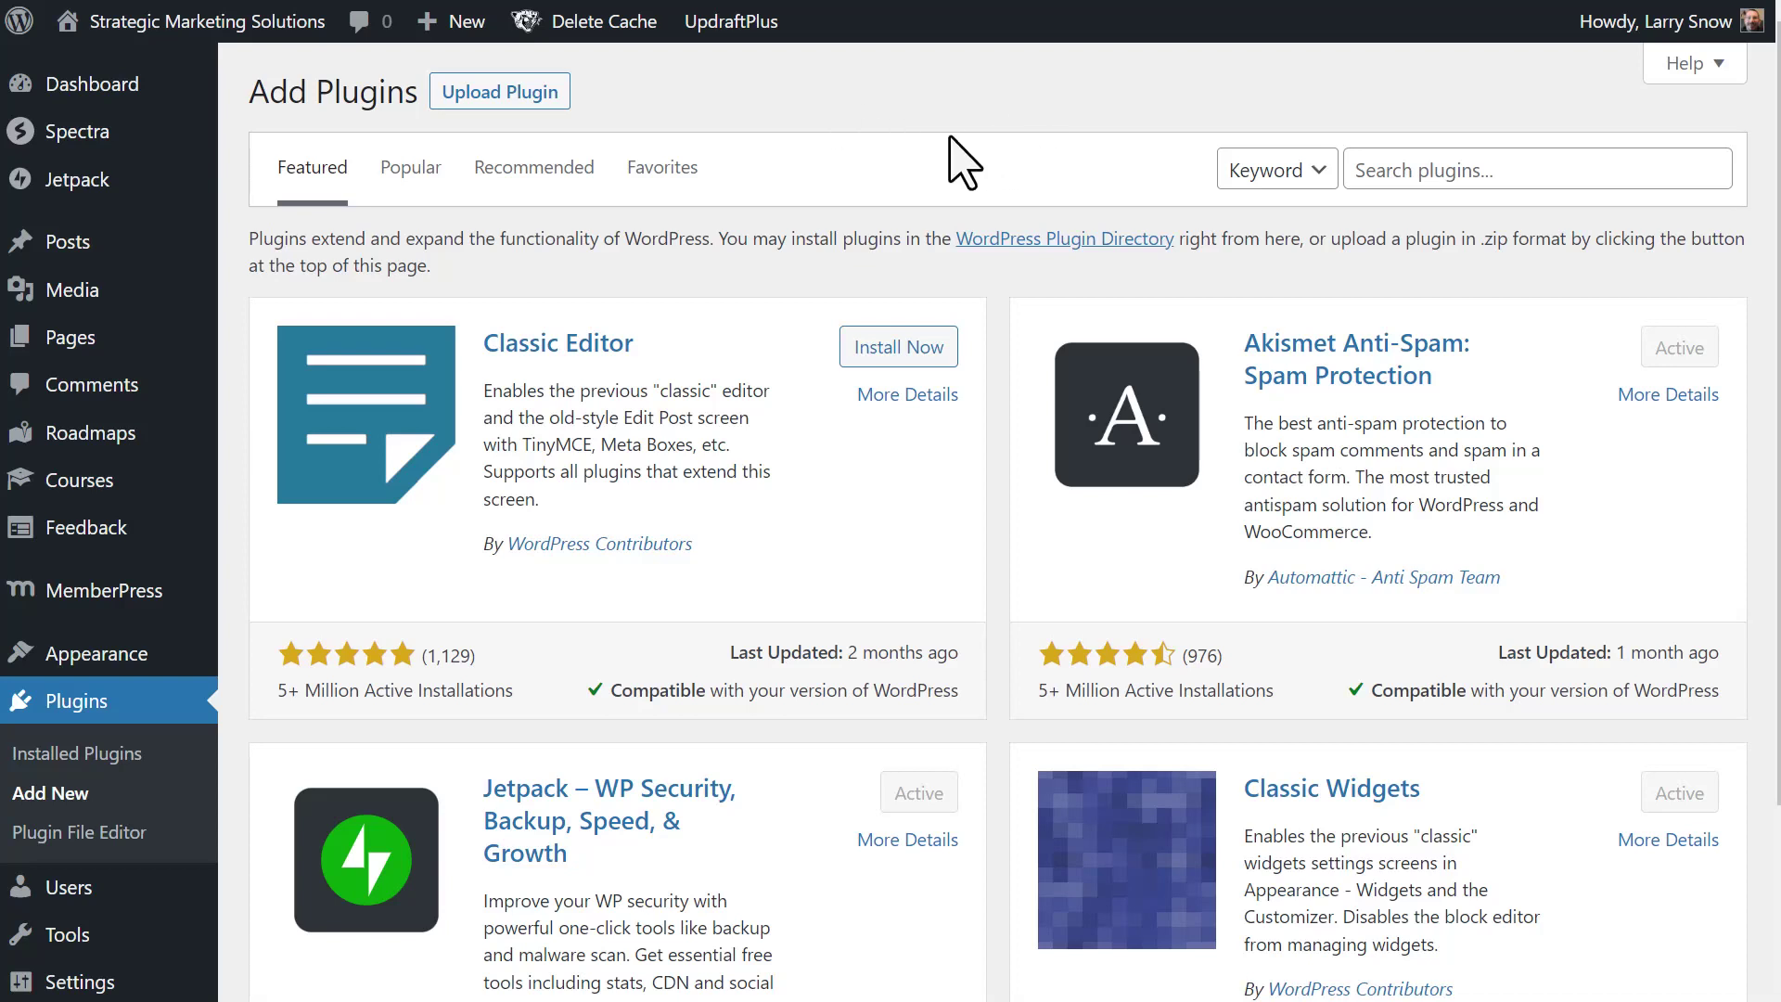
- Open the Add Plugins page from the WordPress Plugins menu
left_click(1422, 171)
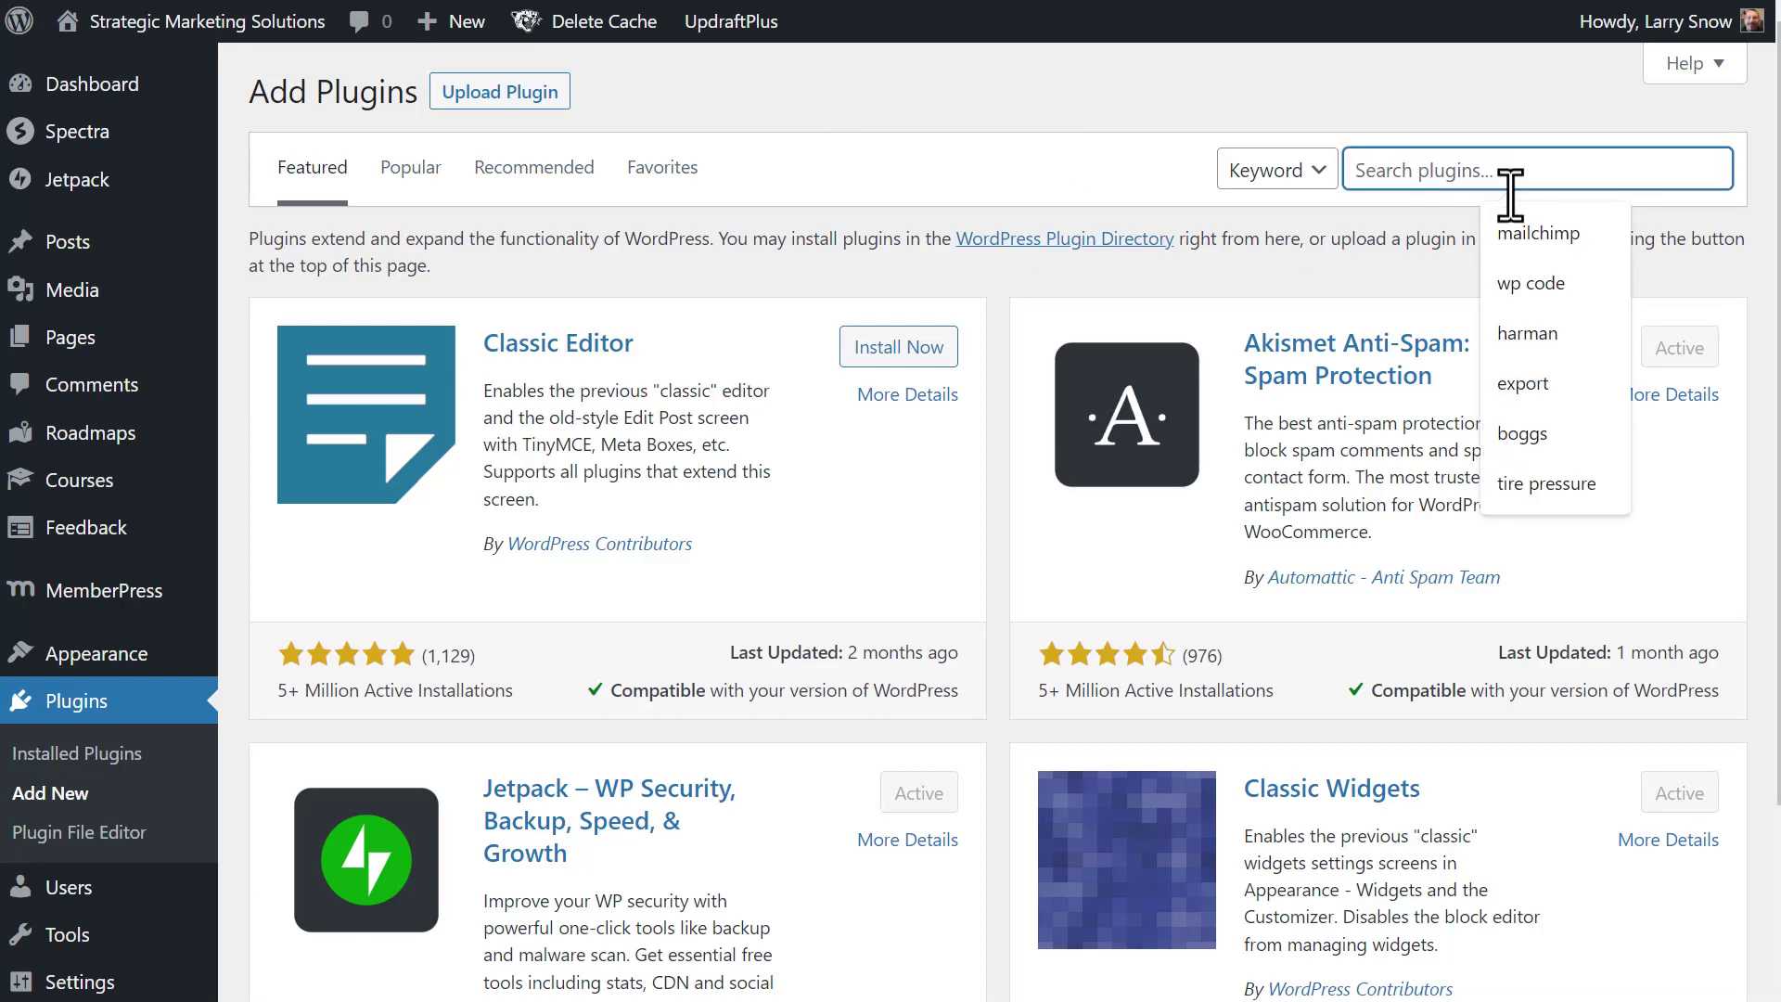
- Search plugins for 'mailchimp', then install and activate Easy Forms for Mailchimp
left_click(1552, 232)
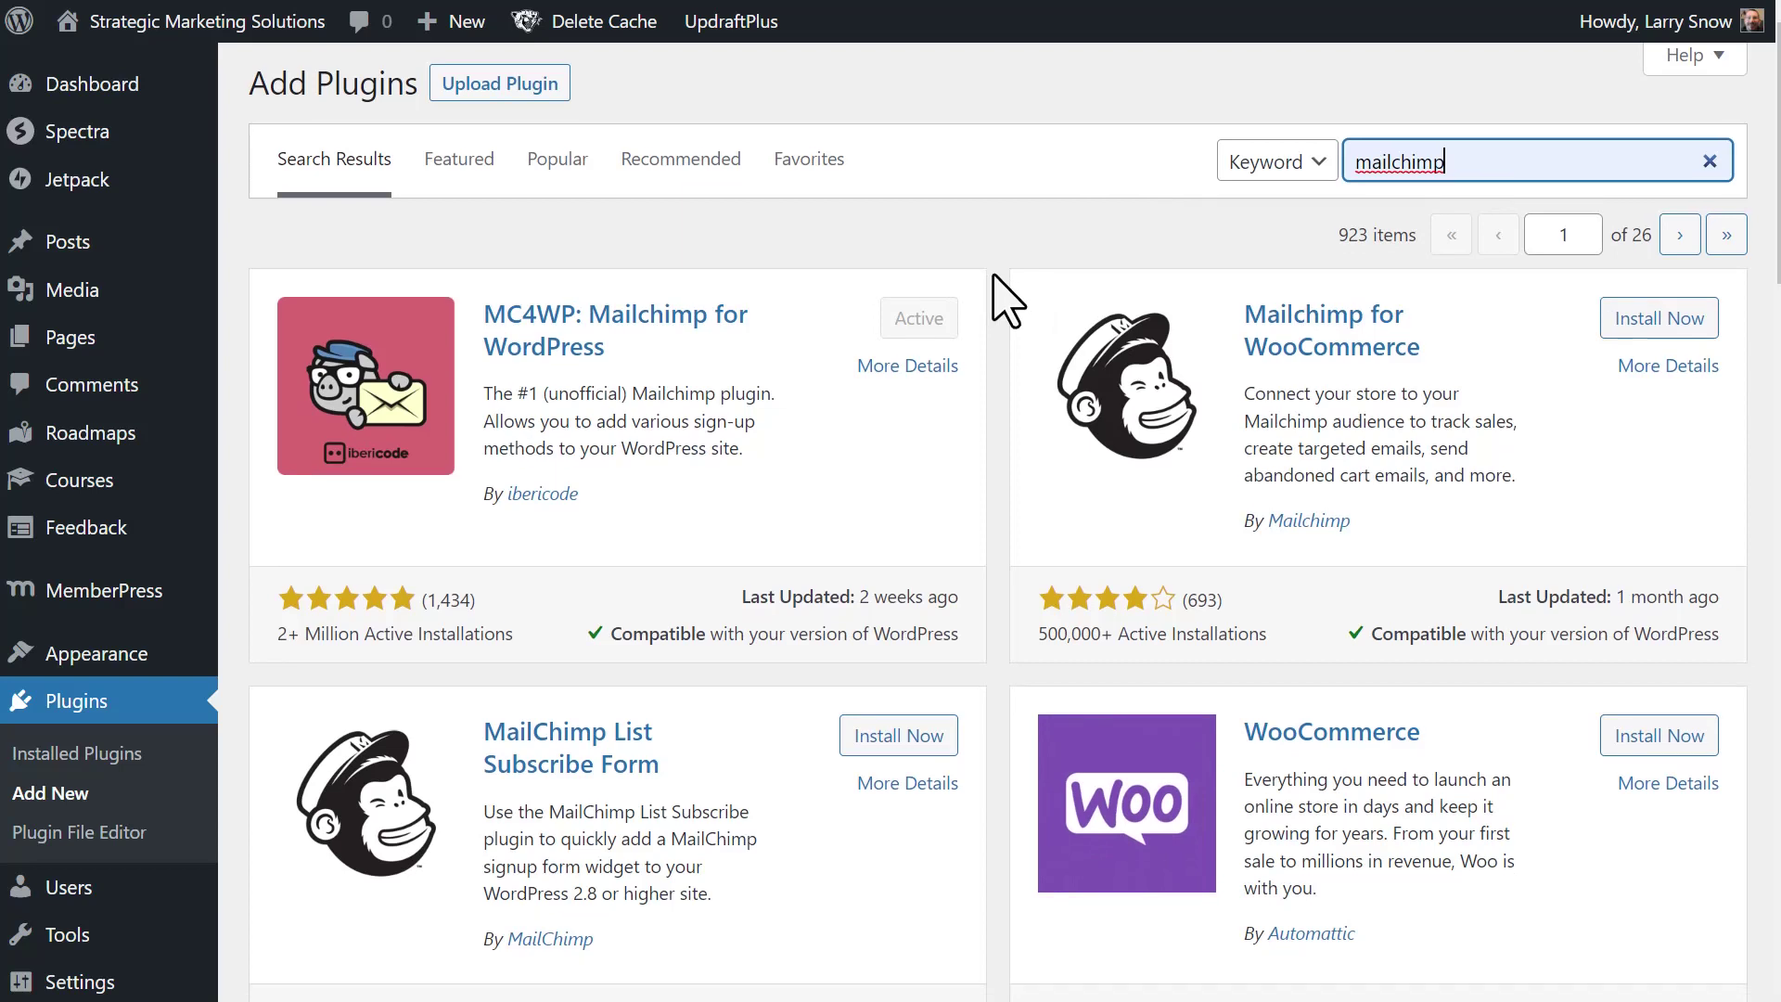
scroll(1006, 301, "down", 5)
scroll(1007, 301, "down", 5)
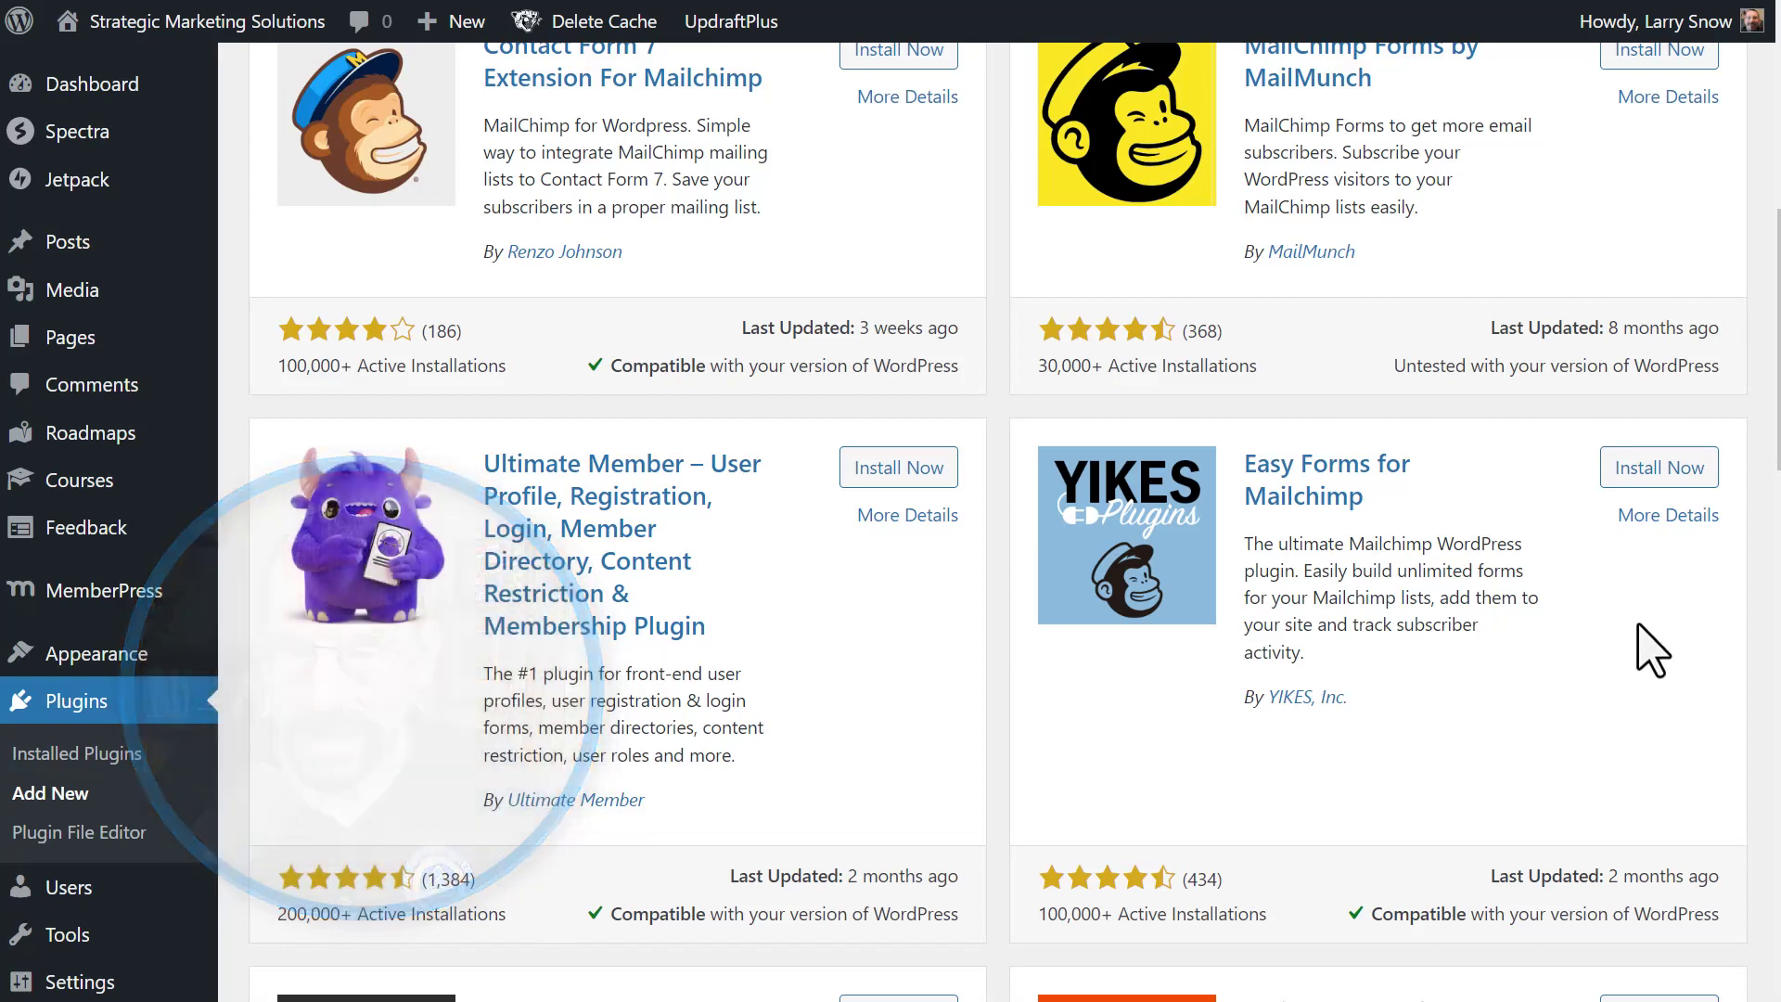
left_click(1664, 471)
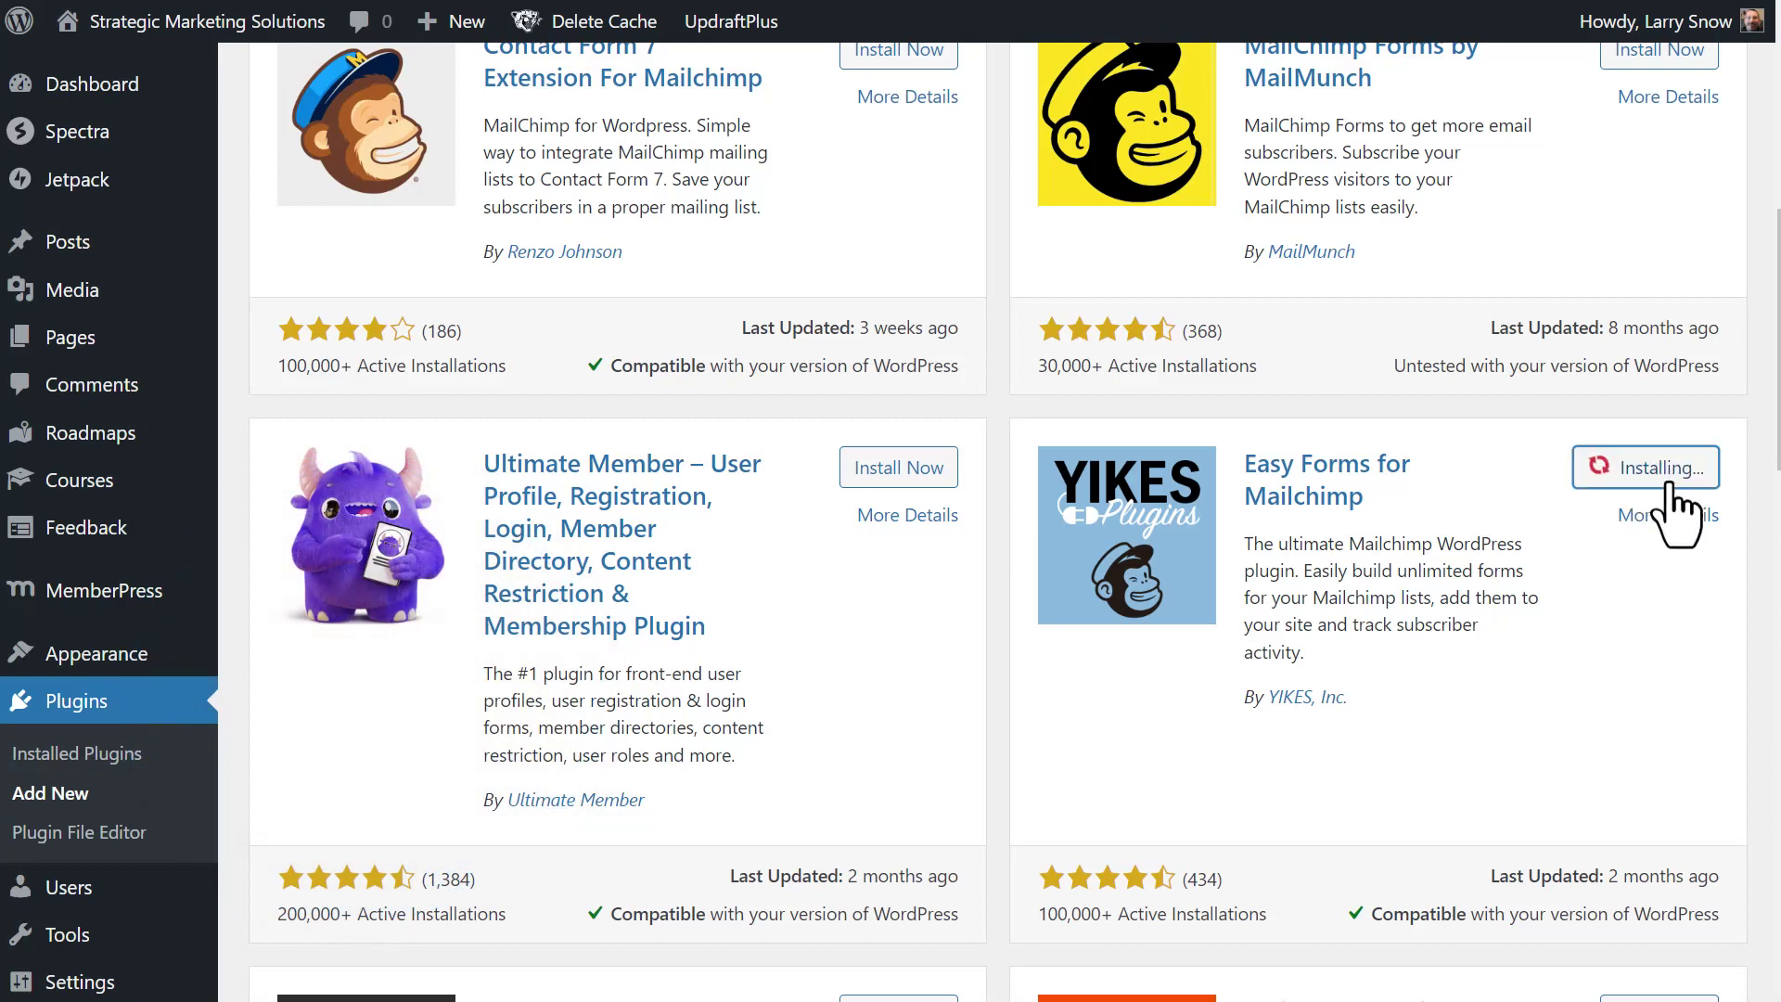
left_click(1673, 469)
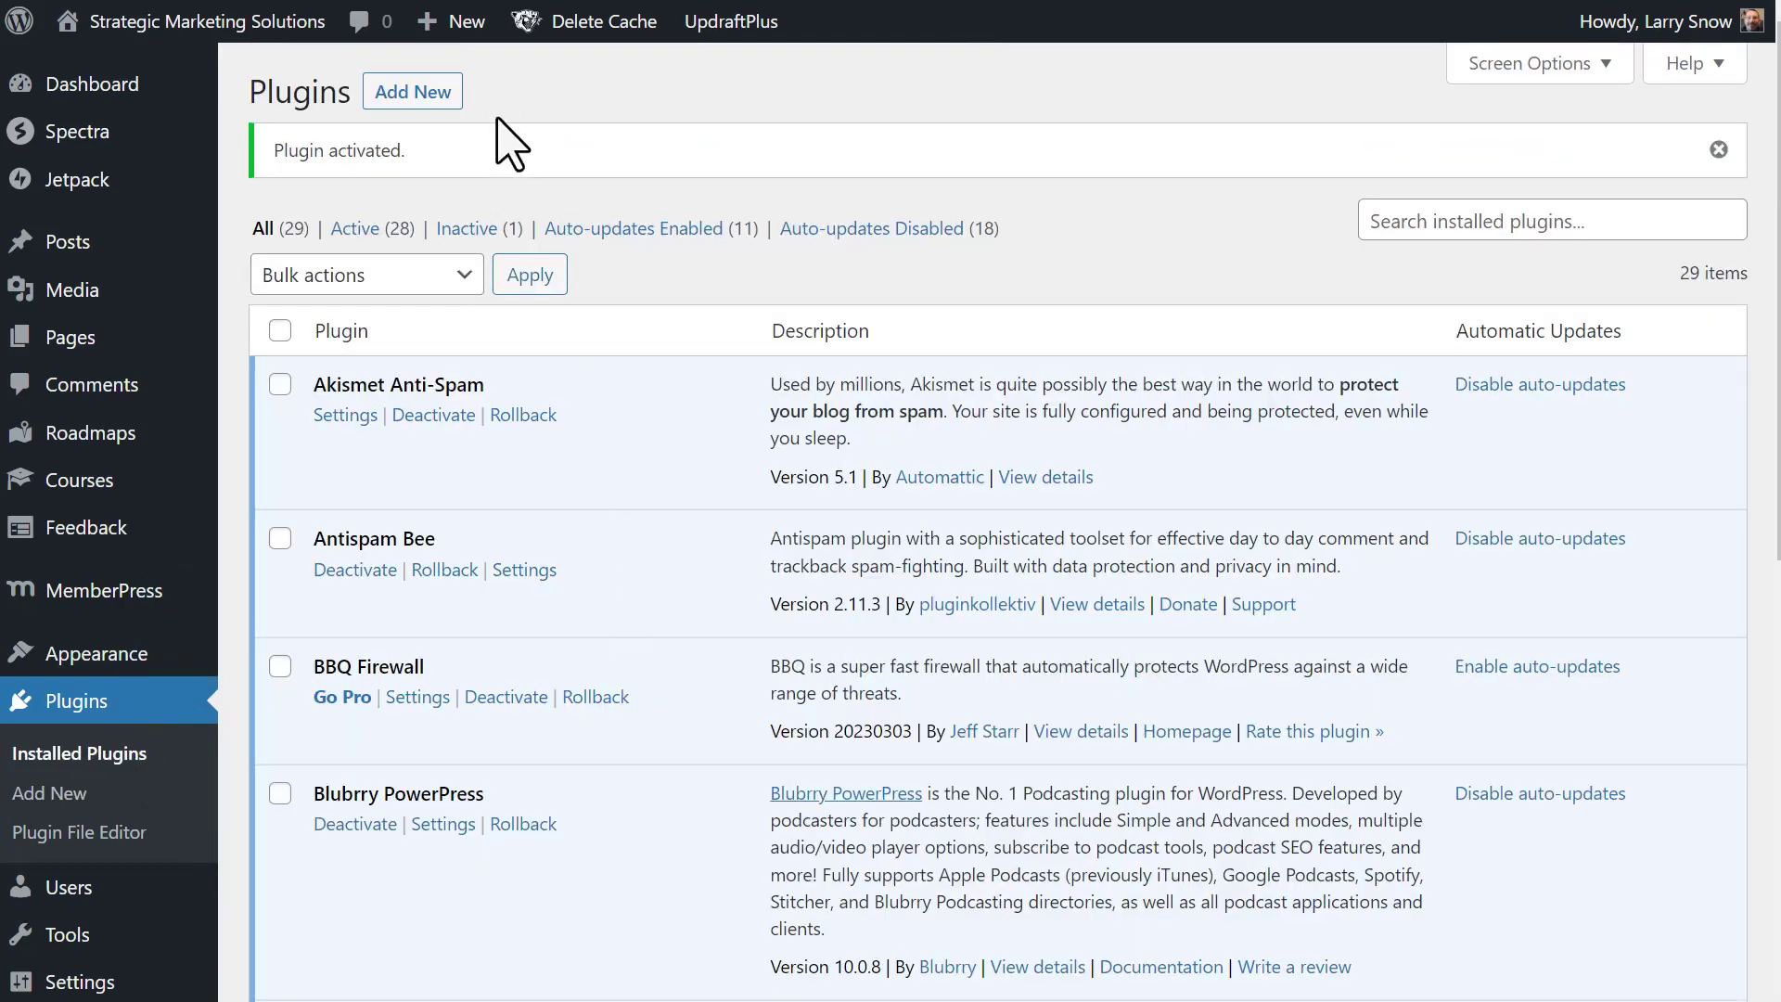
- Open Easy Forms settings and open the 'Get your API key here' link in a new tab
scroll(612, 640, "down", 7)
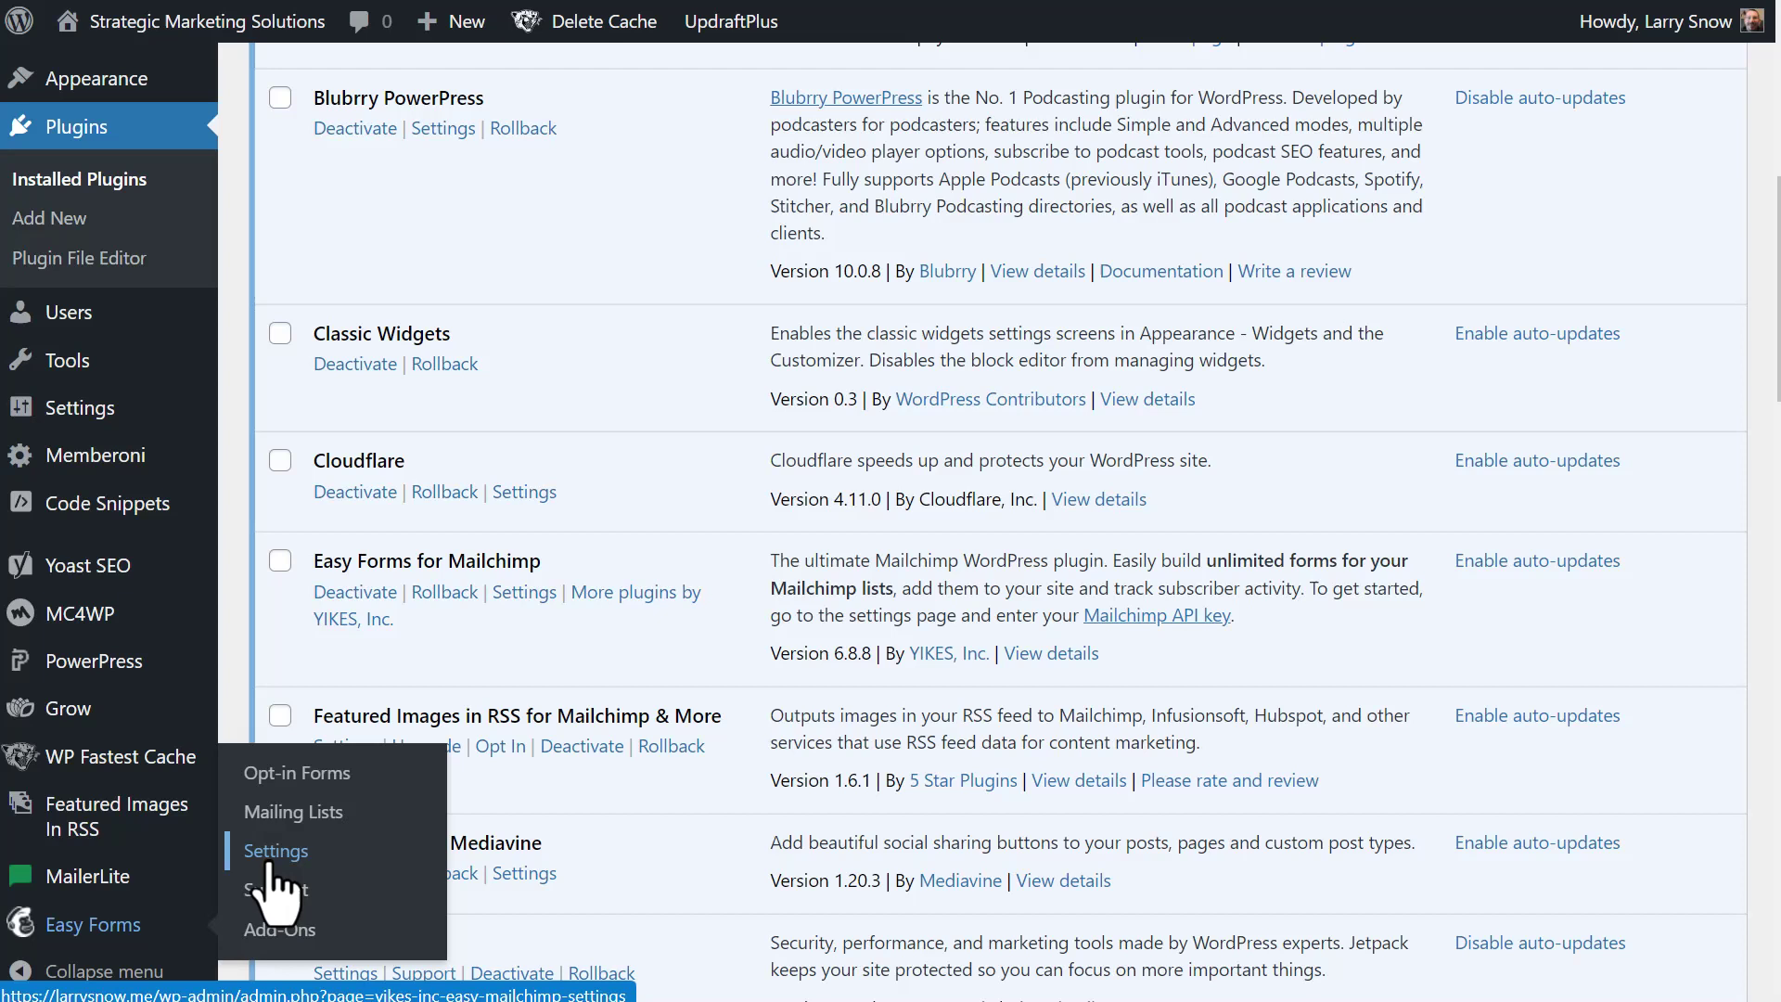
left_click(271, 858)
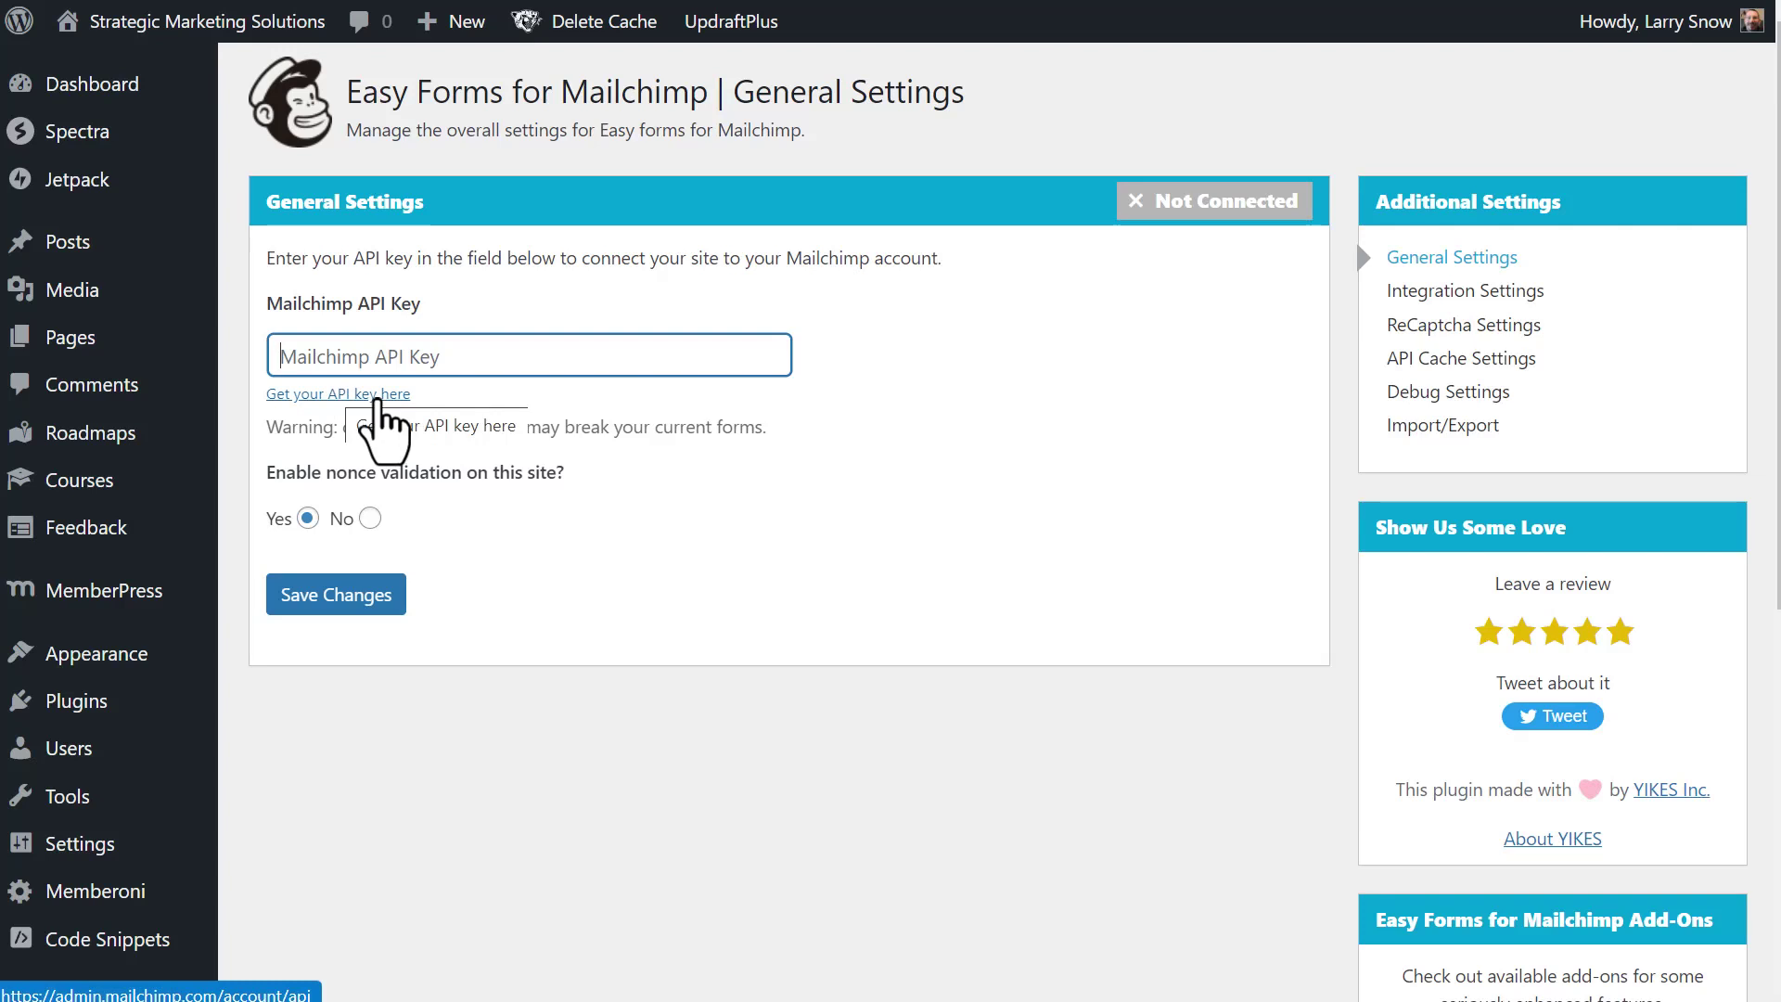
right_click(379, 395)
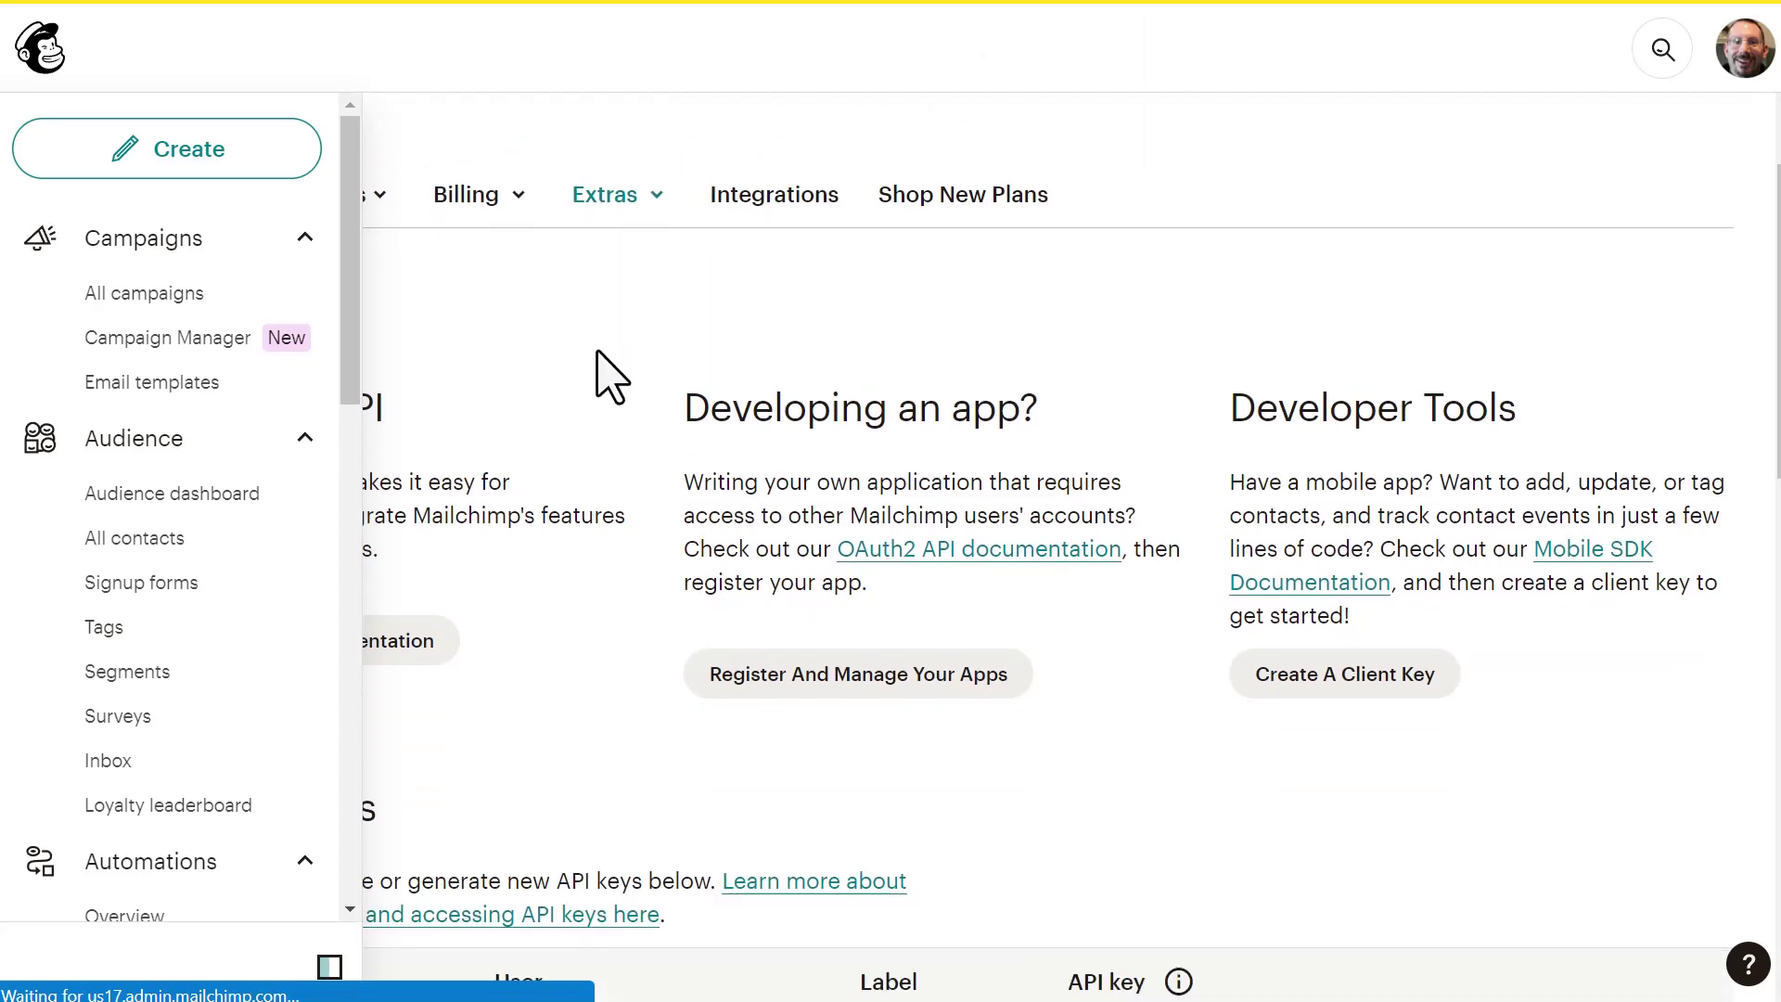
scroll(835, 260, "down", 1)
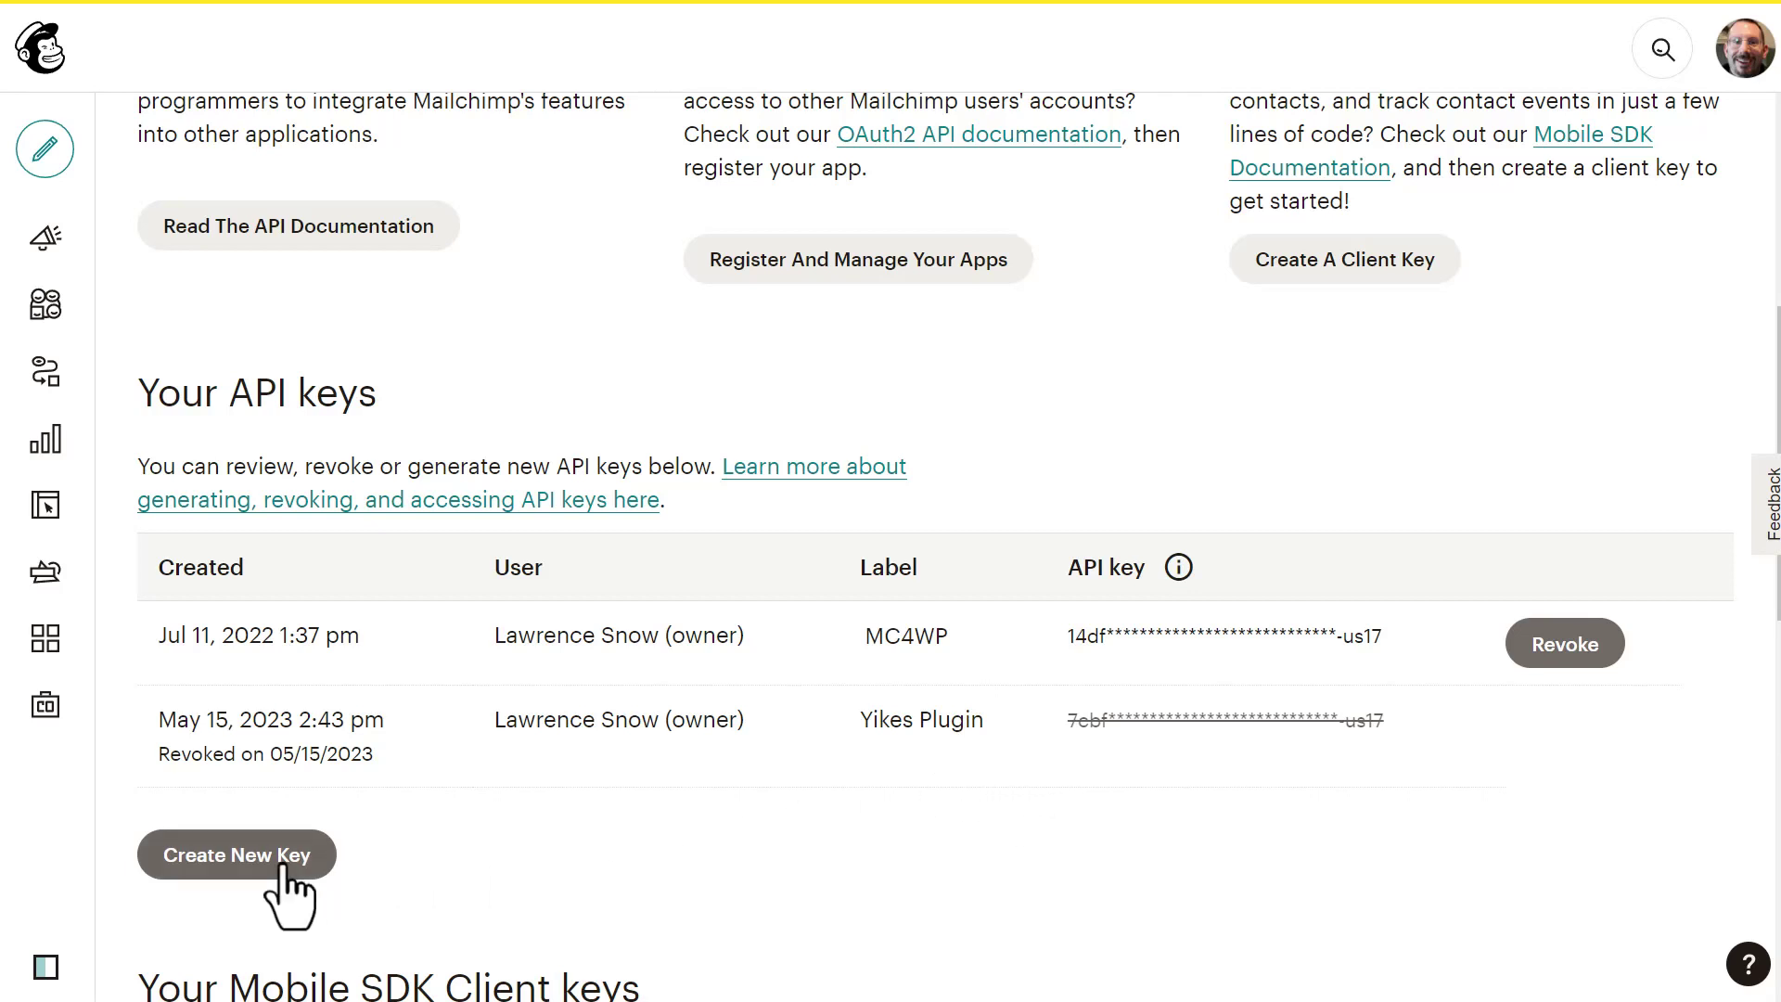
- Generate a Mailchimp API key named 'Yikes Plugin' and copy it to the clipboard
left_click(234, 862)
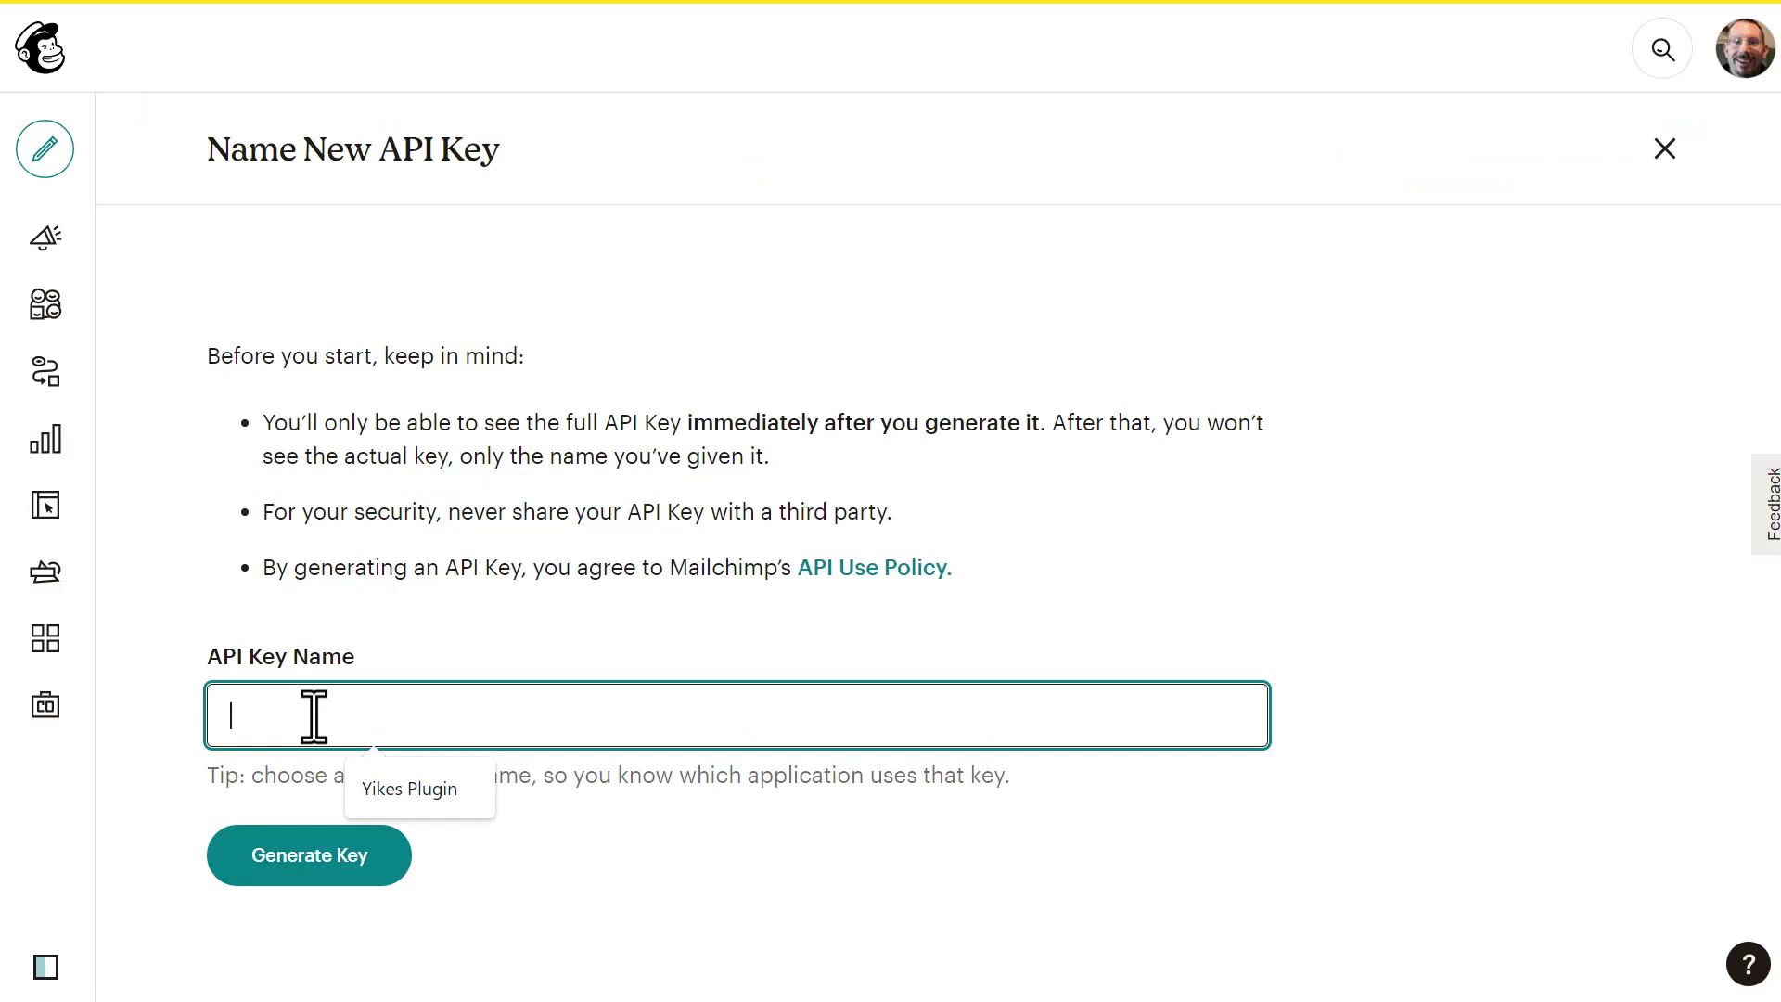
type("Yikes Plugin")
key("Return")
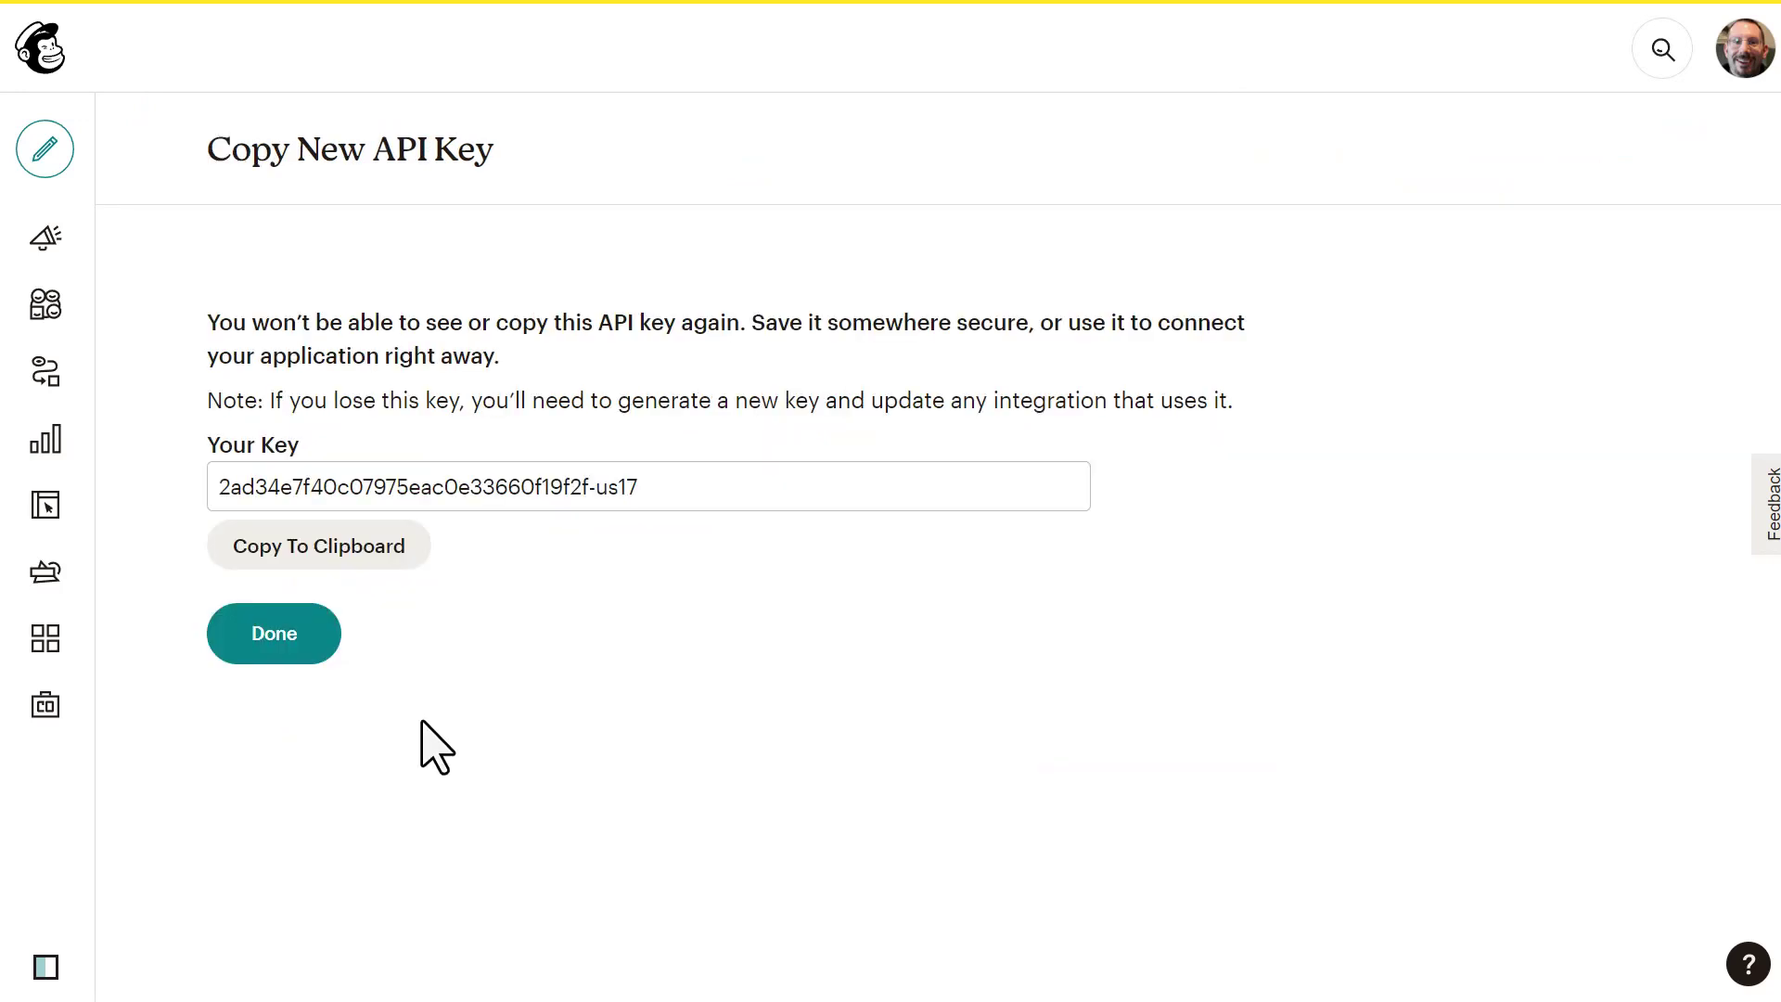
left_click(363, 553)
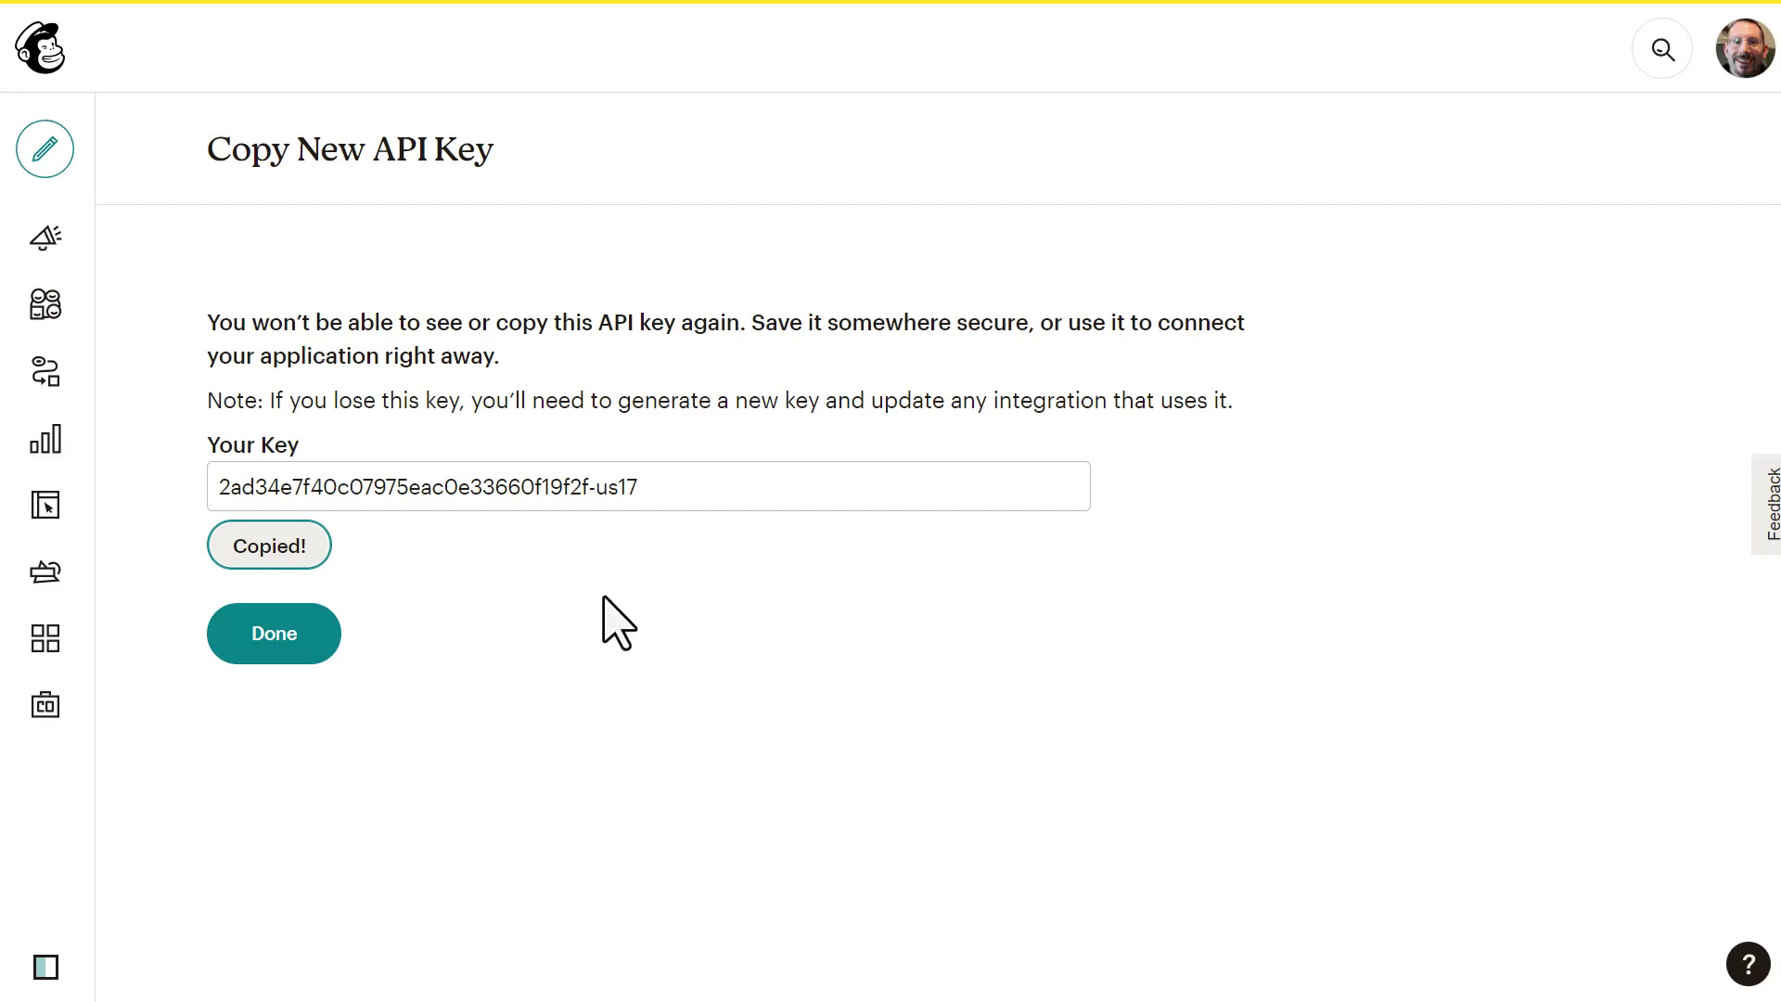
left_click(289, 644)
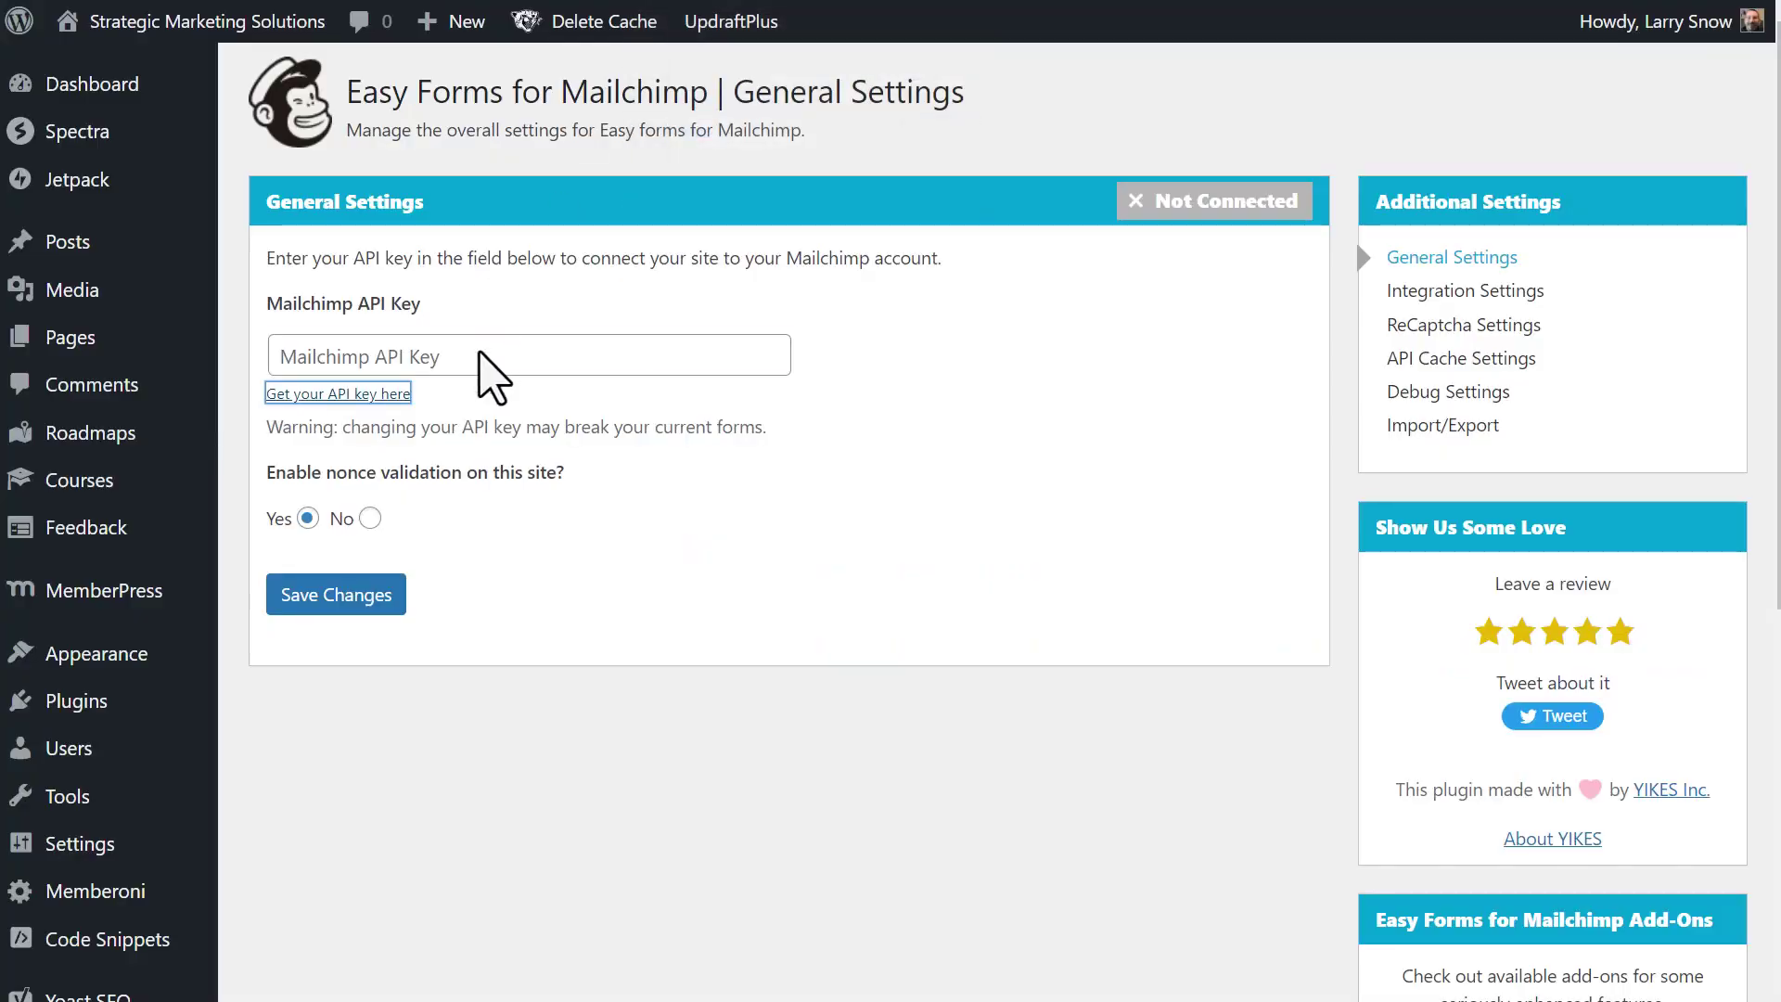
- Paste the copied key into the Mailchimp API Key field and save to connect
left_click(469, 356)
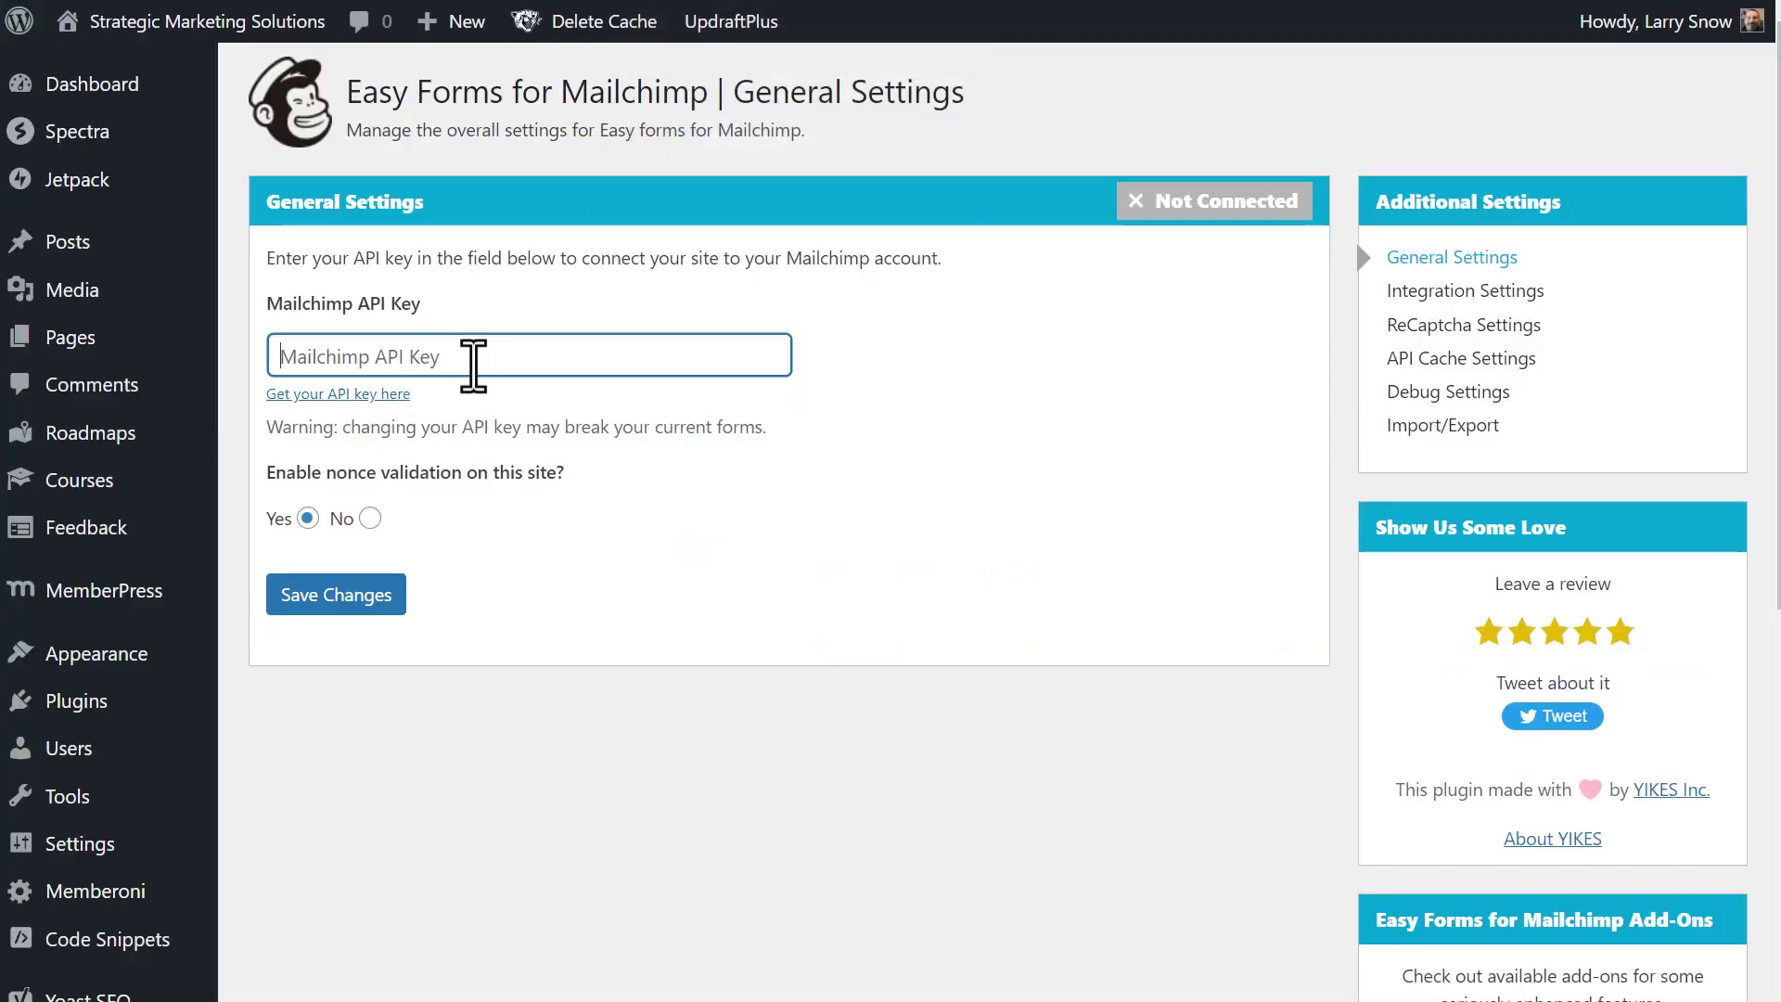
key("ctrl+v")
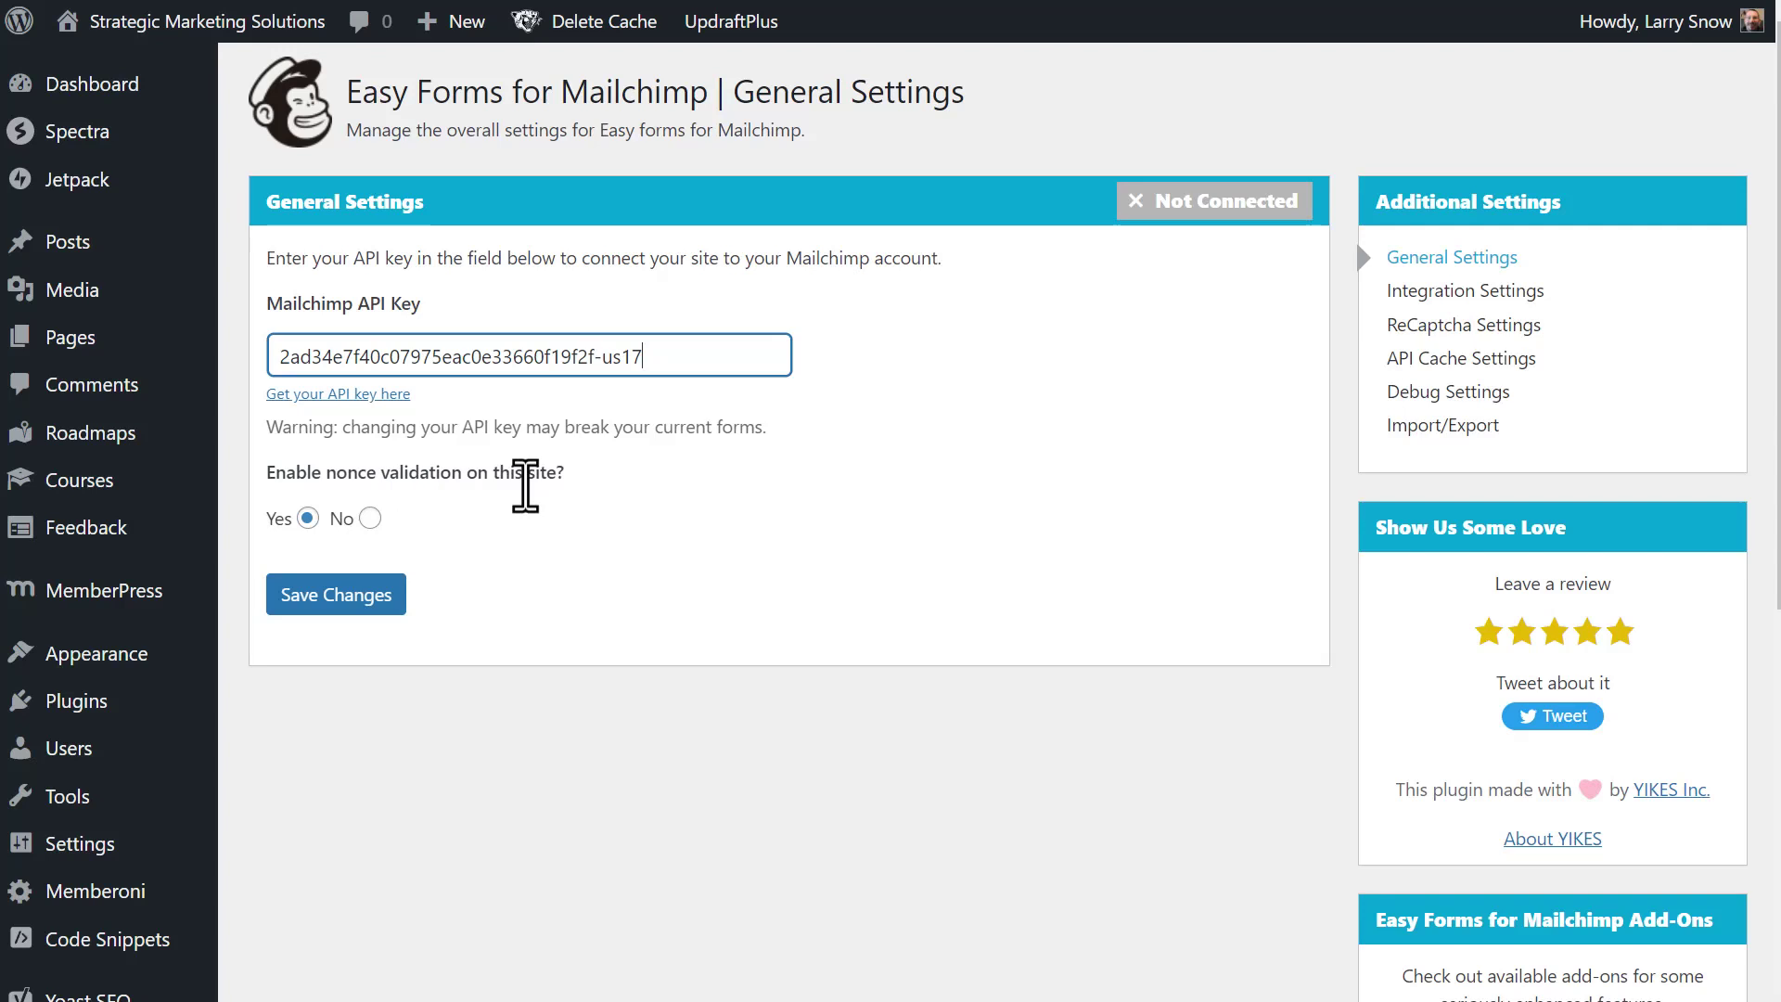
left_click(394, 598)
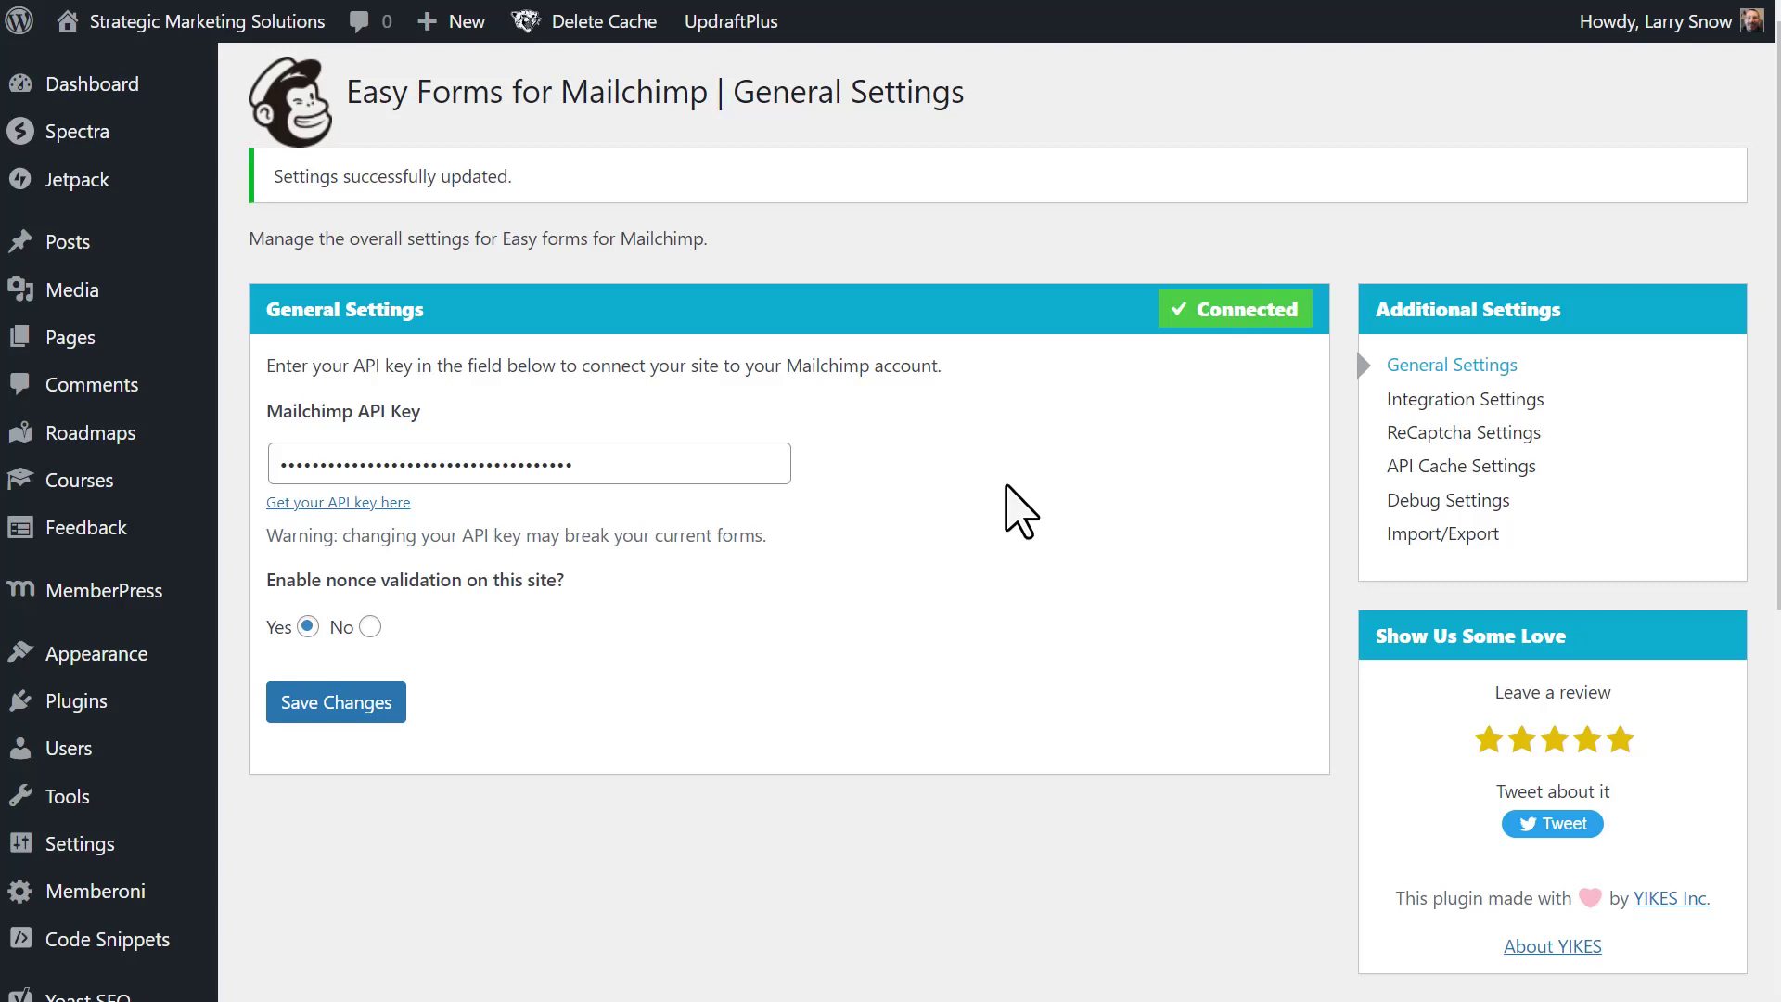
scroll(127, 557, "down", 3)
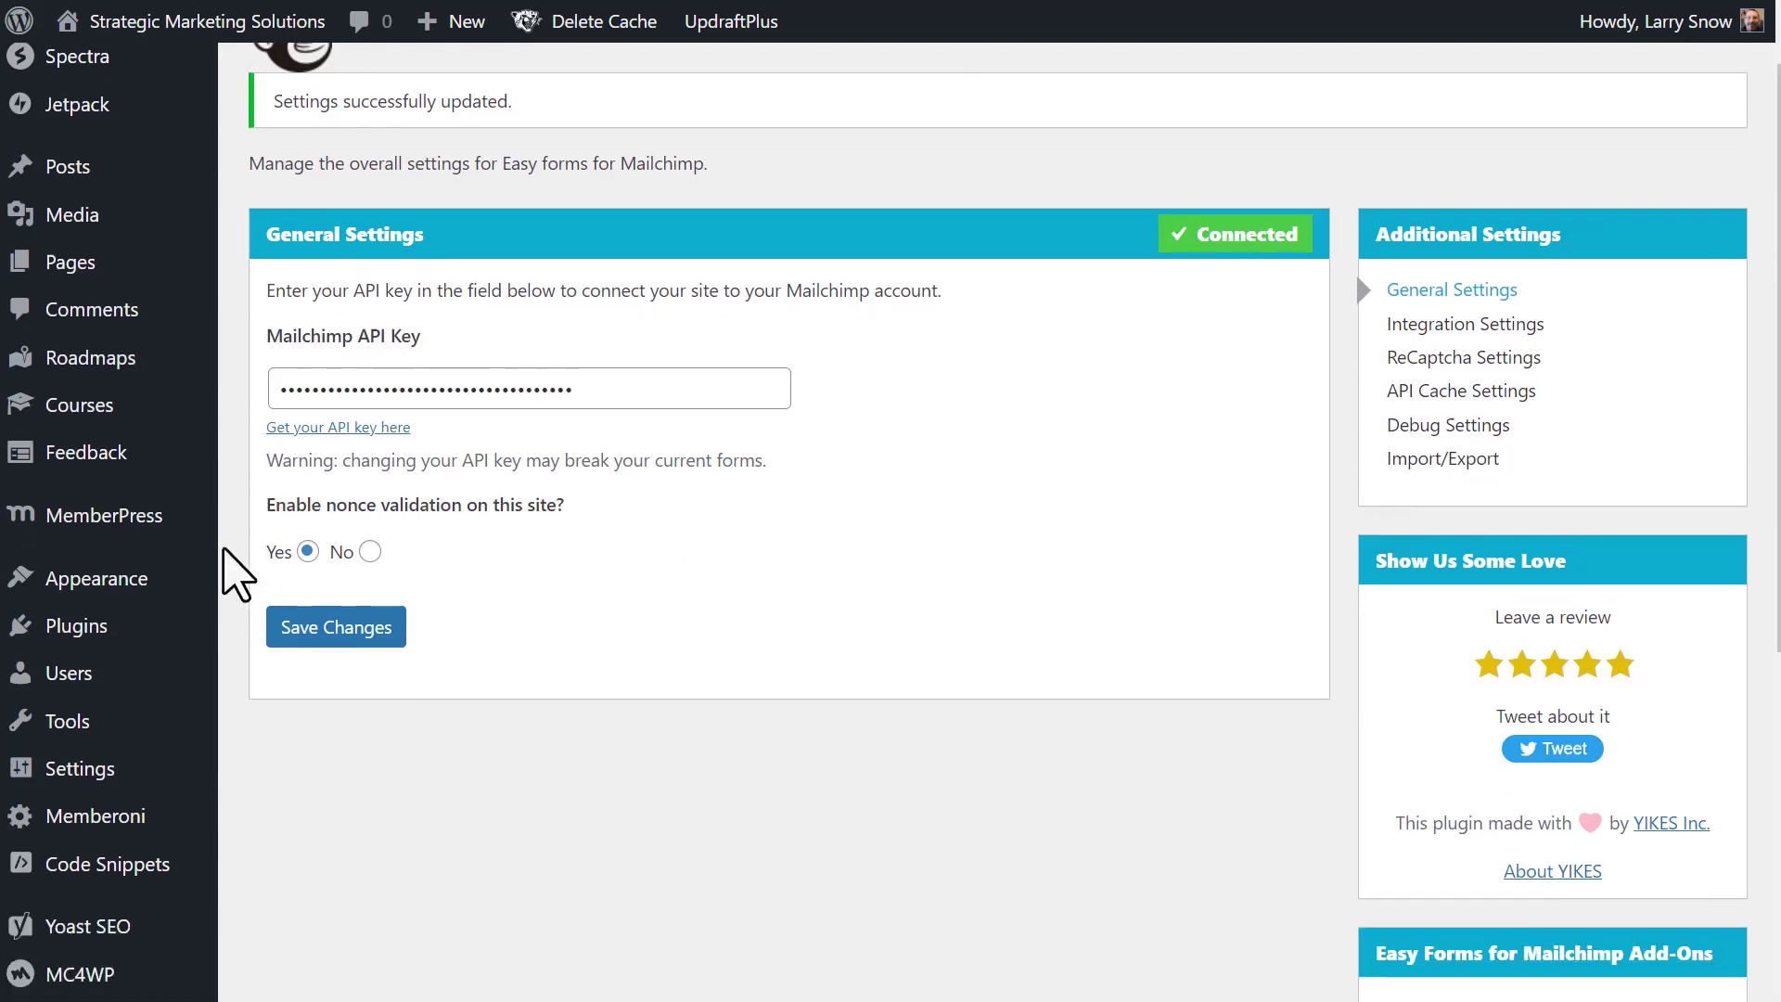
scroll(120, 557, "down", 4)
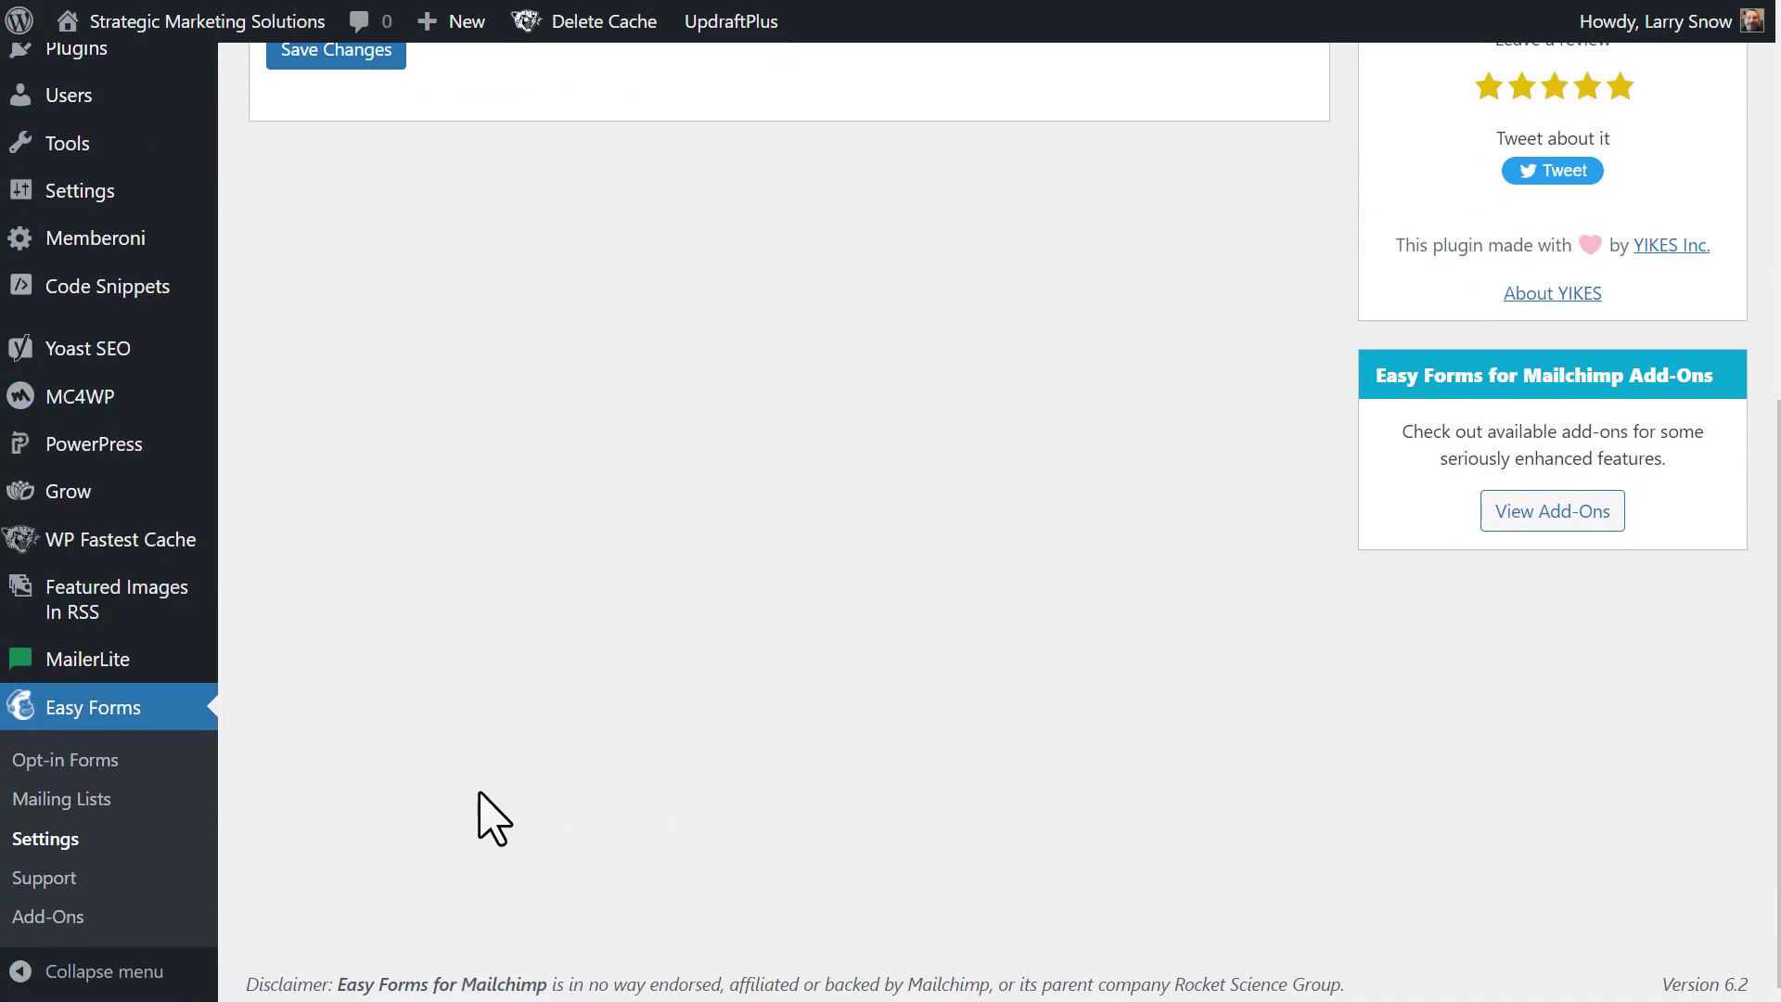
left_click(56, 762)
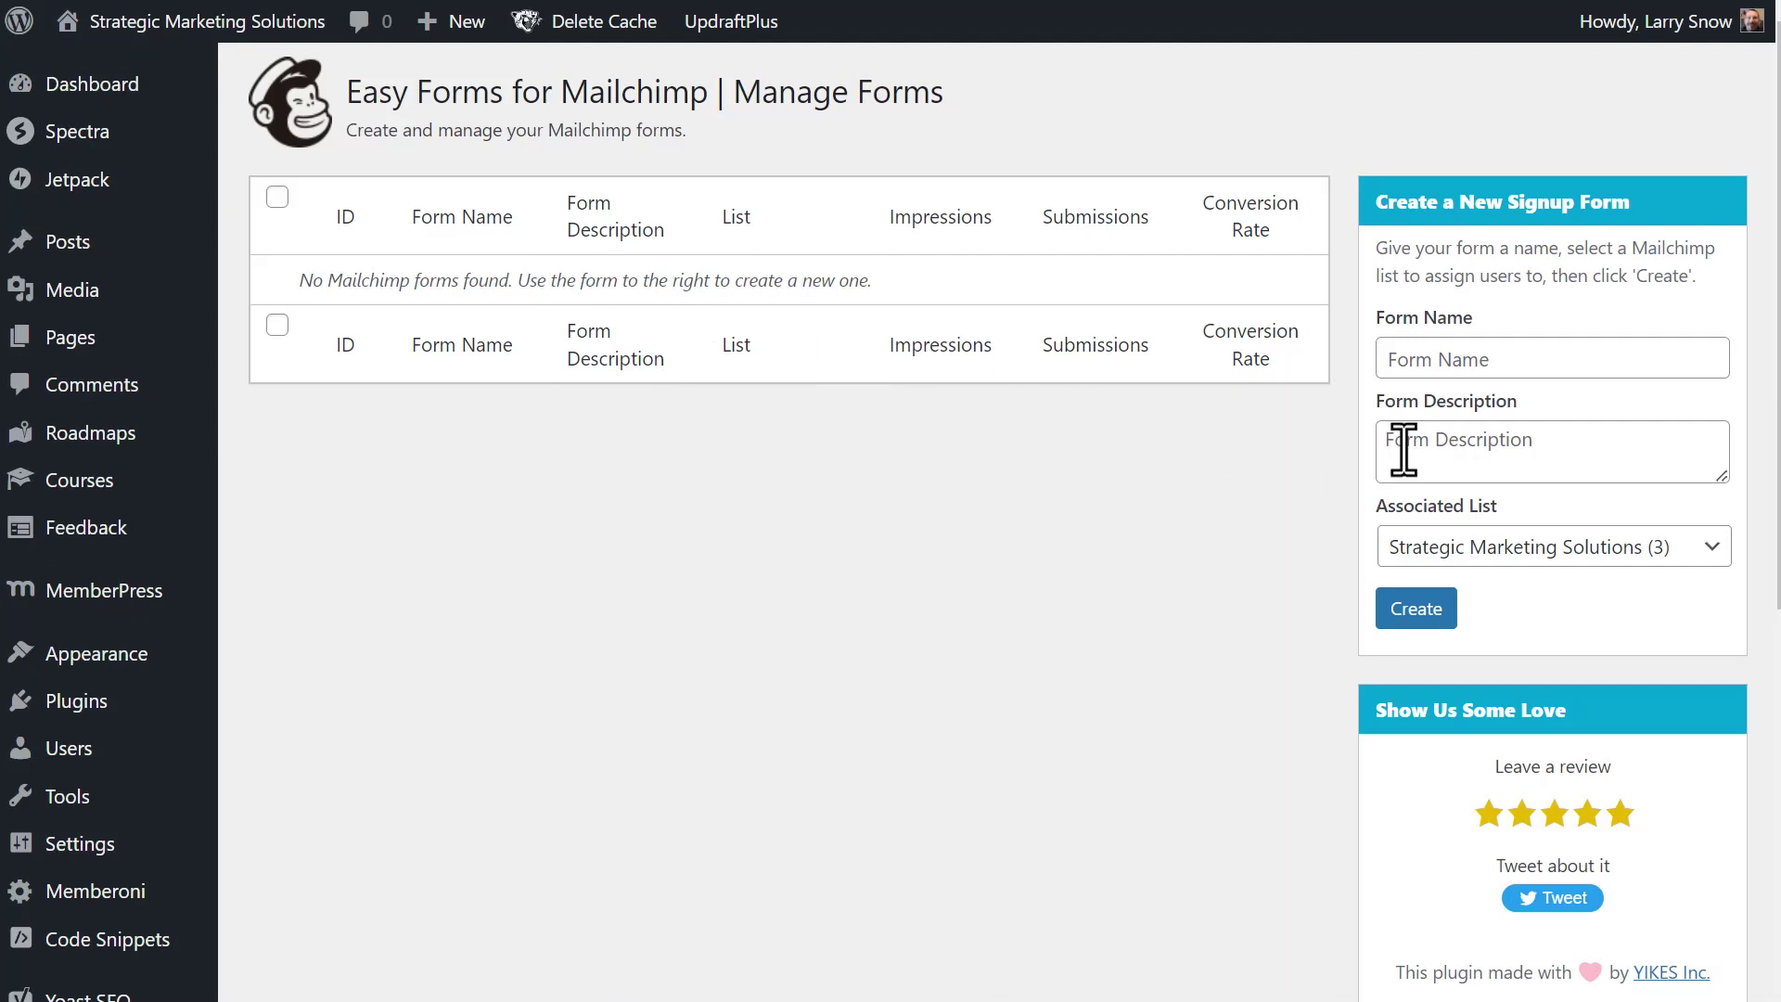
- Create the 'Sidebar Form' with a newsletter description, linked to the Strategic Marketing Solutions list
left_click(1412, 362)
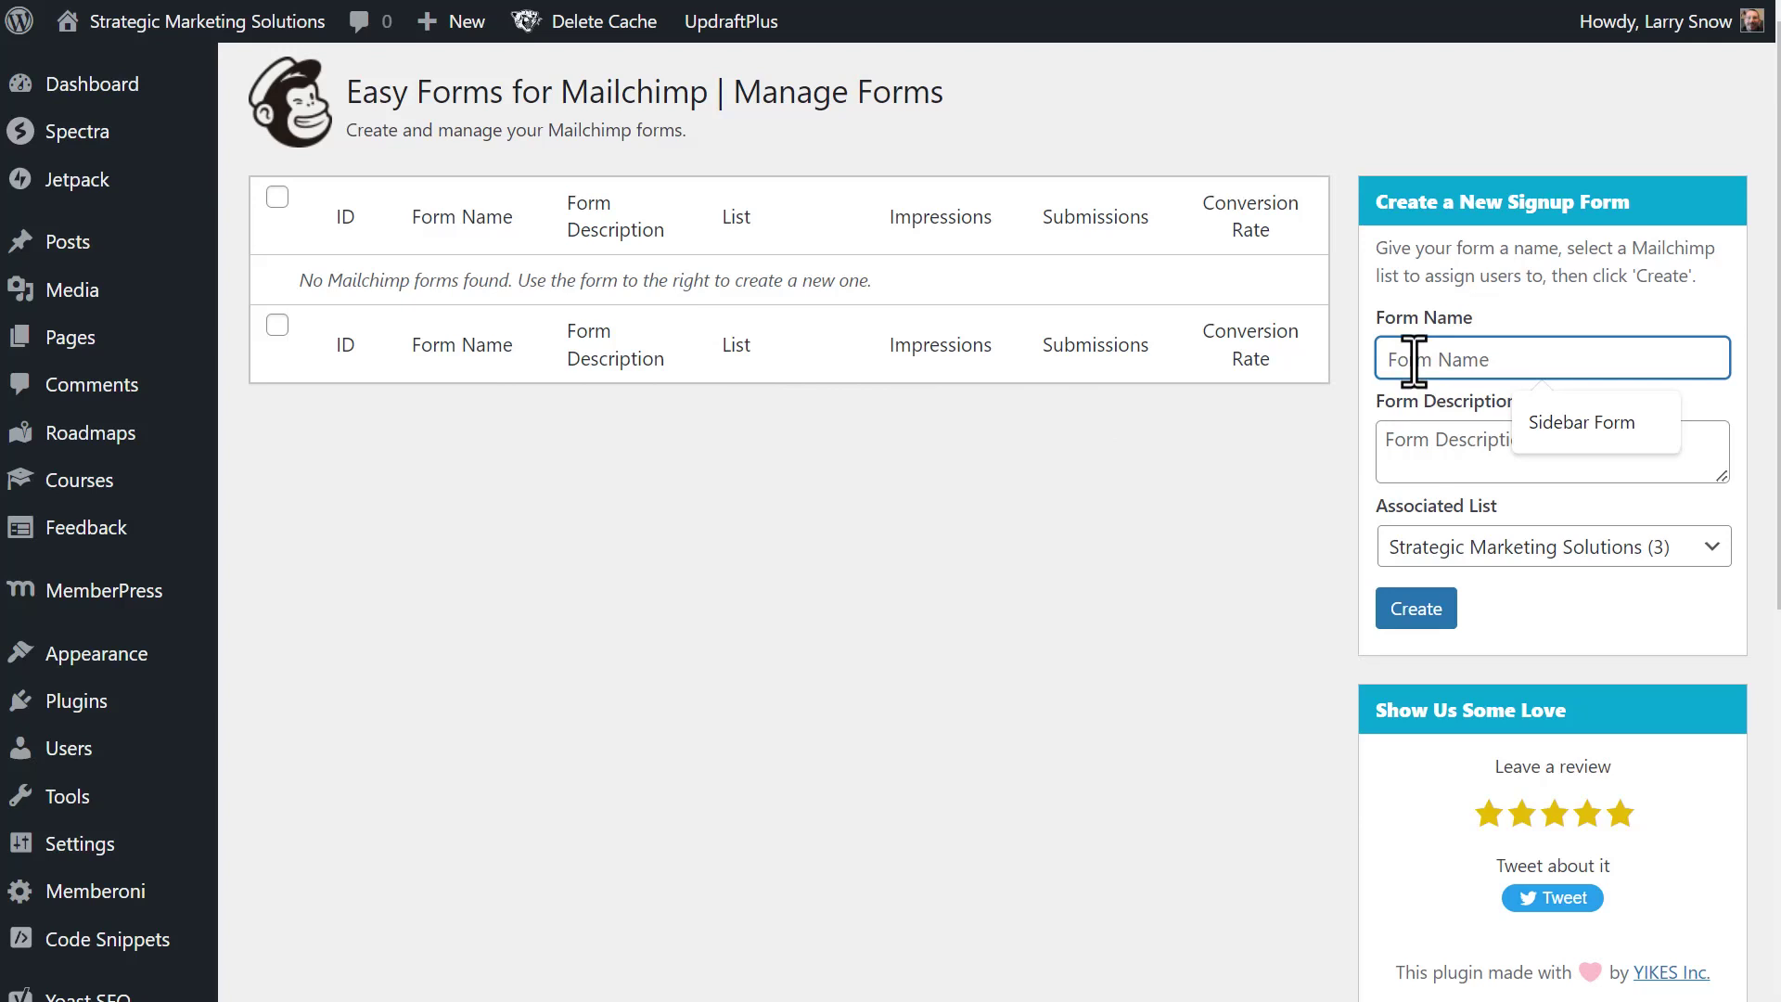
left_click(1539, 422)
left_click(1464, 445)
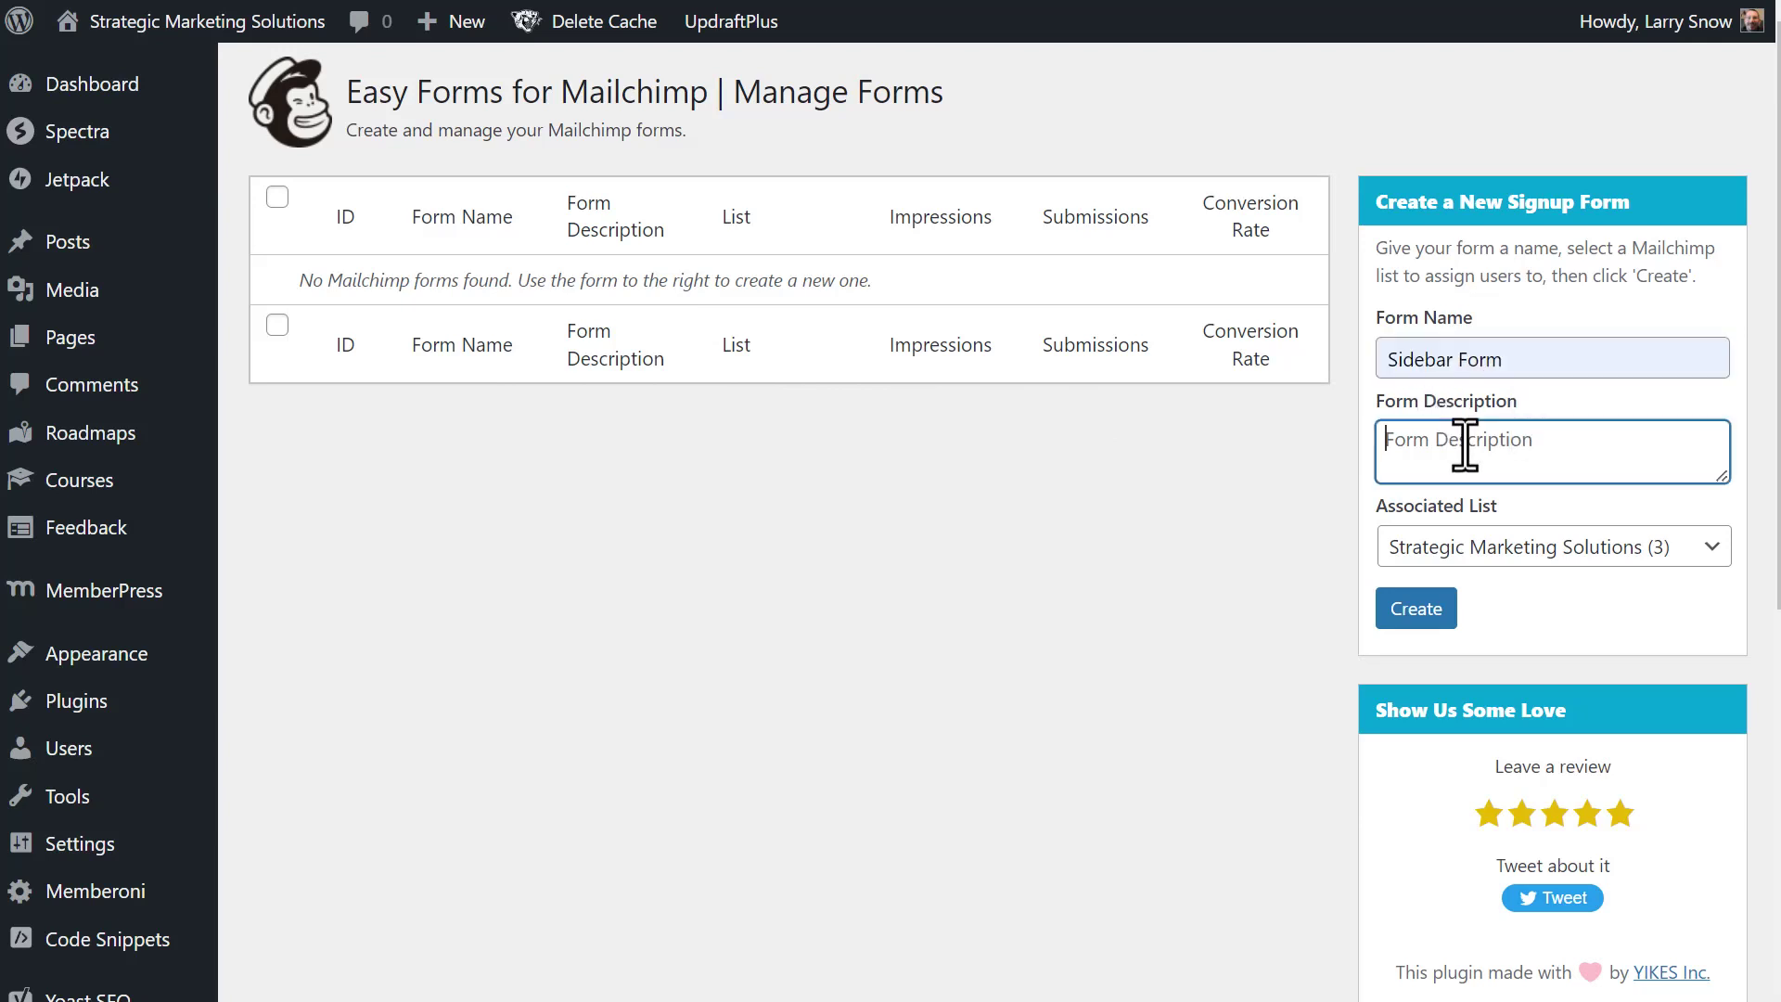
type("Form for sign ups to the newsletter lo")
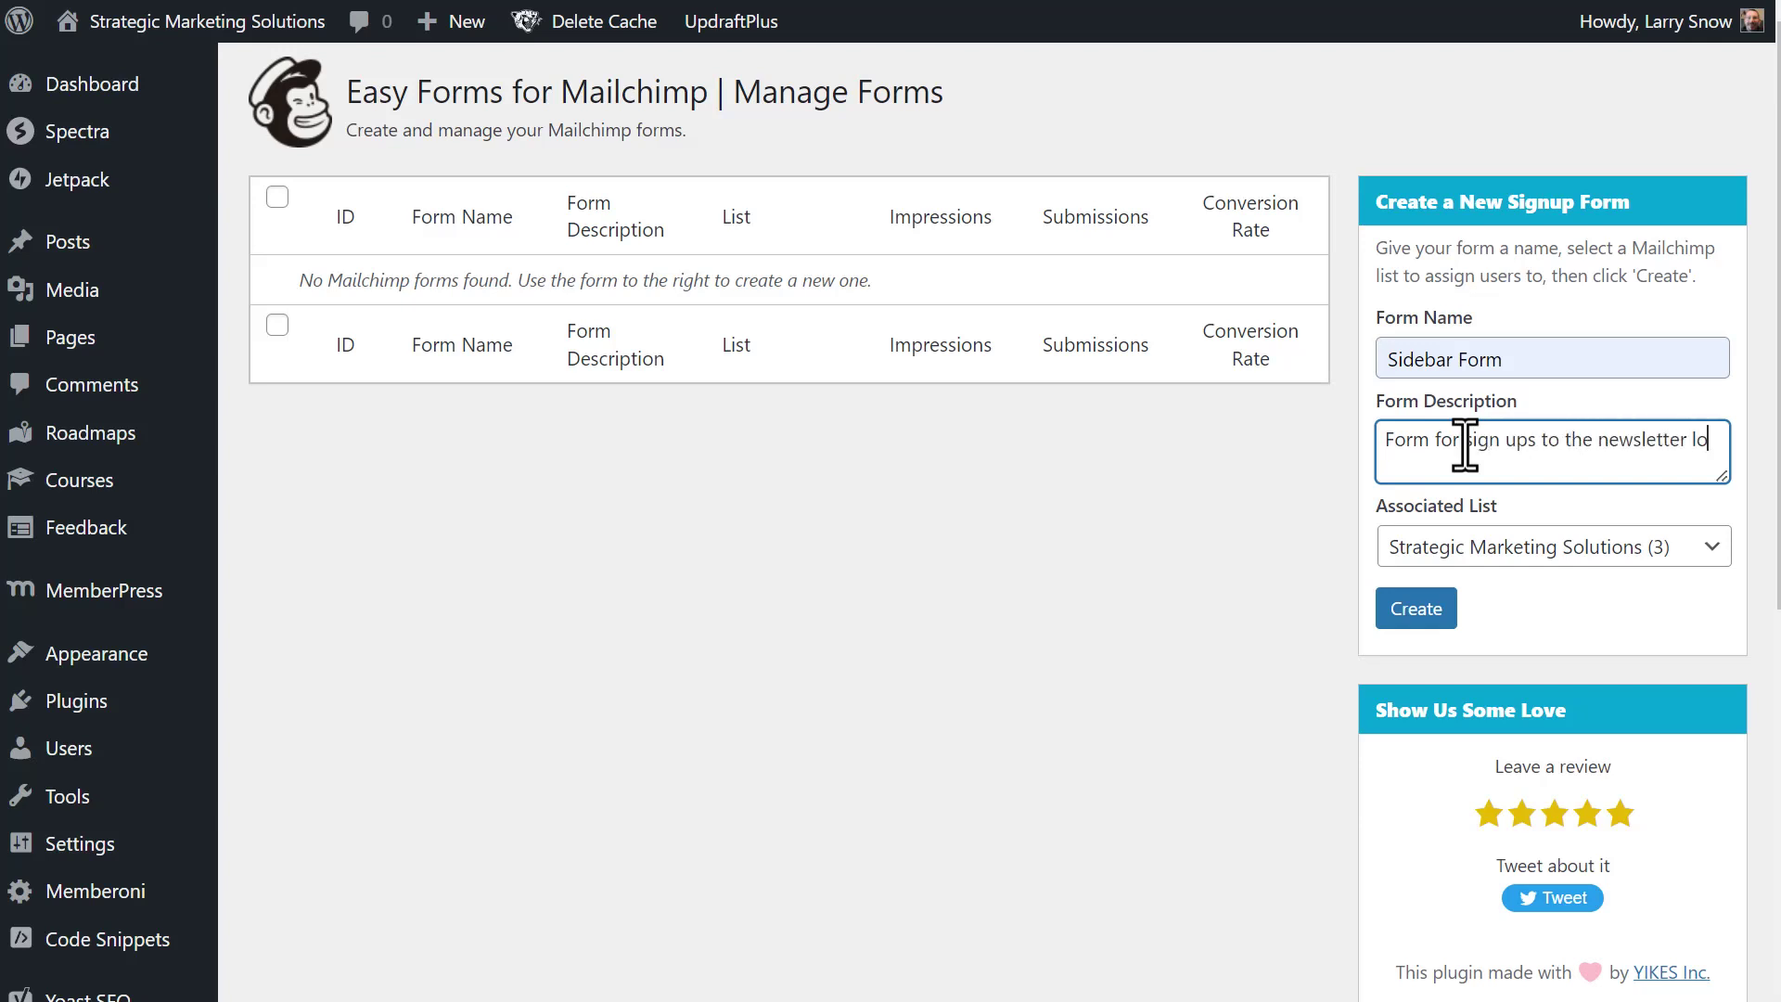
type("cated in blog post")
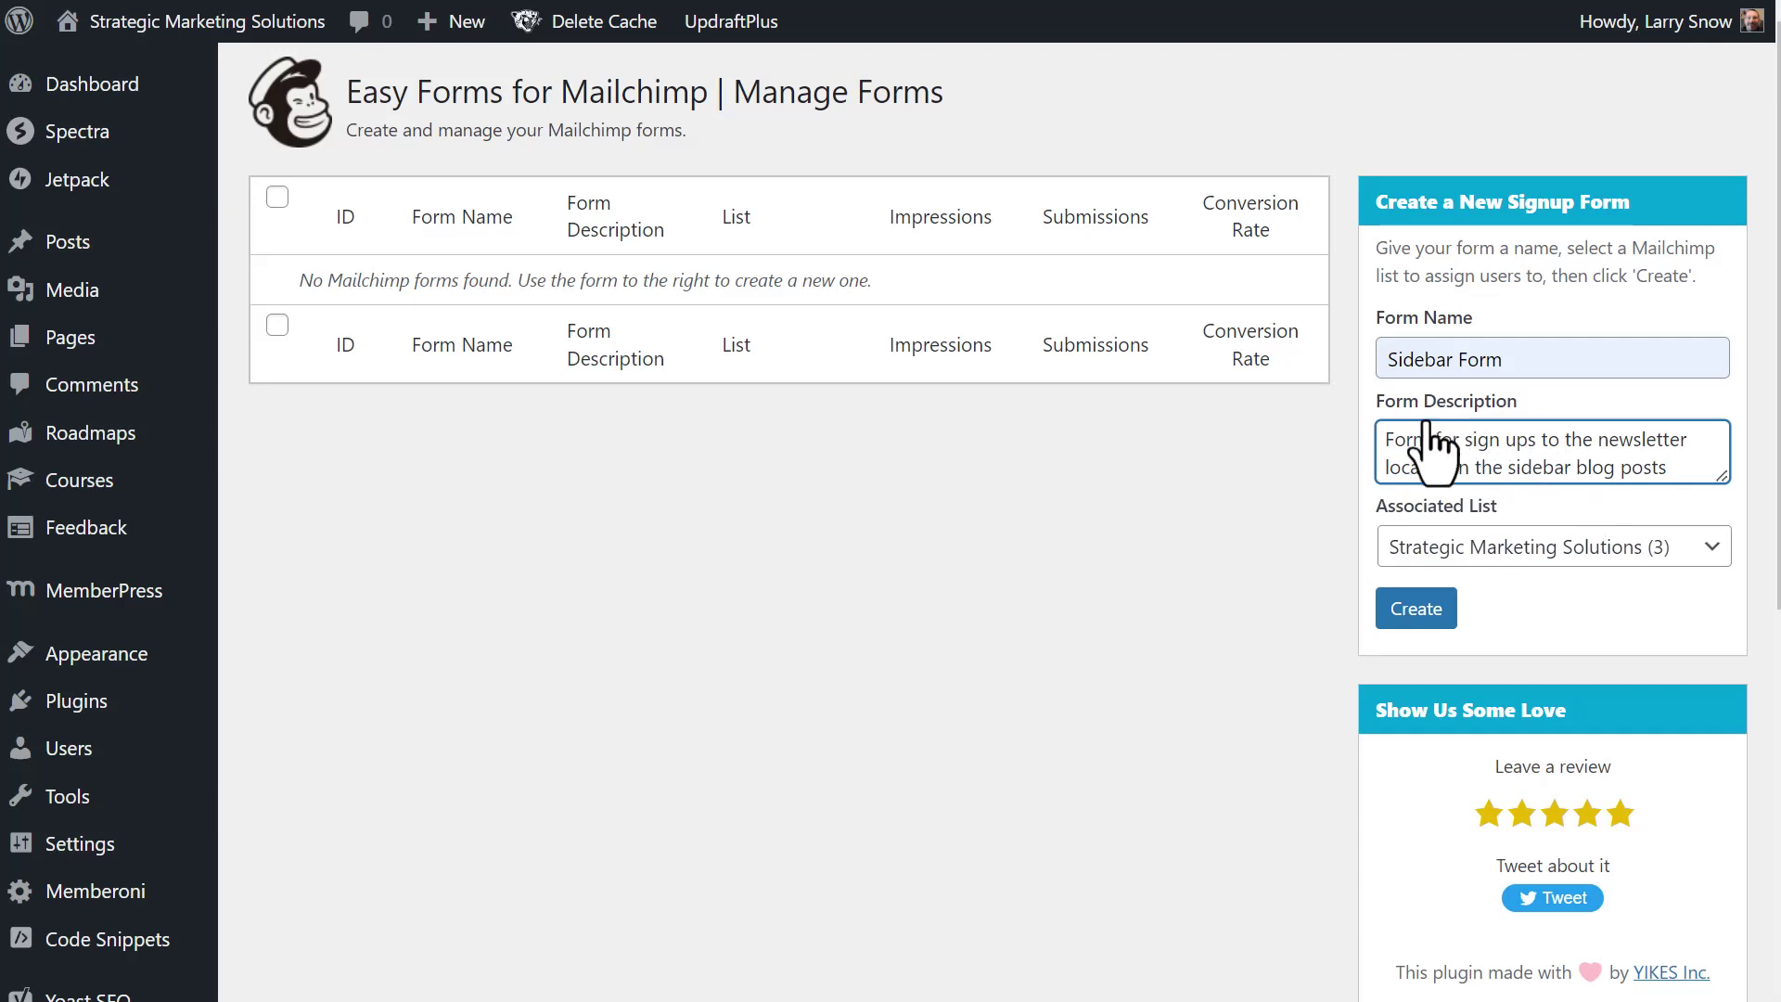
key("shift+Tab")
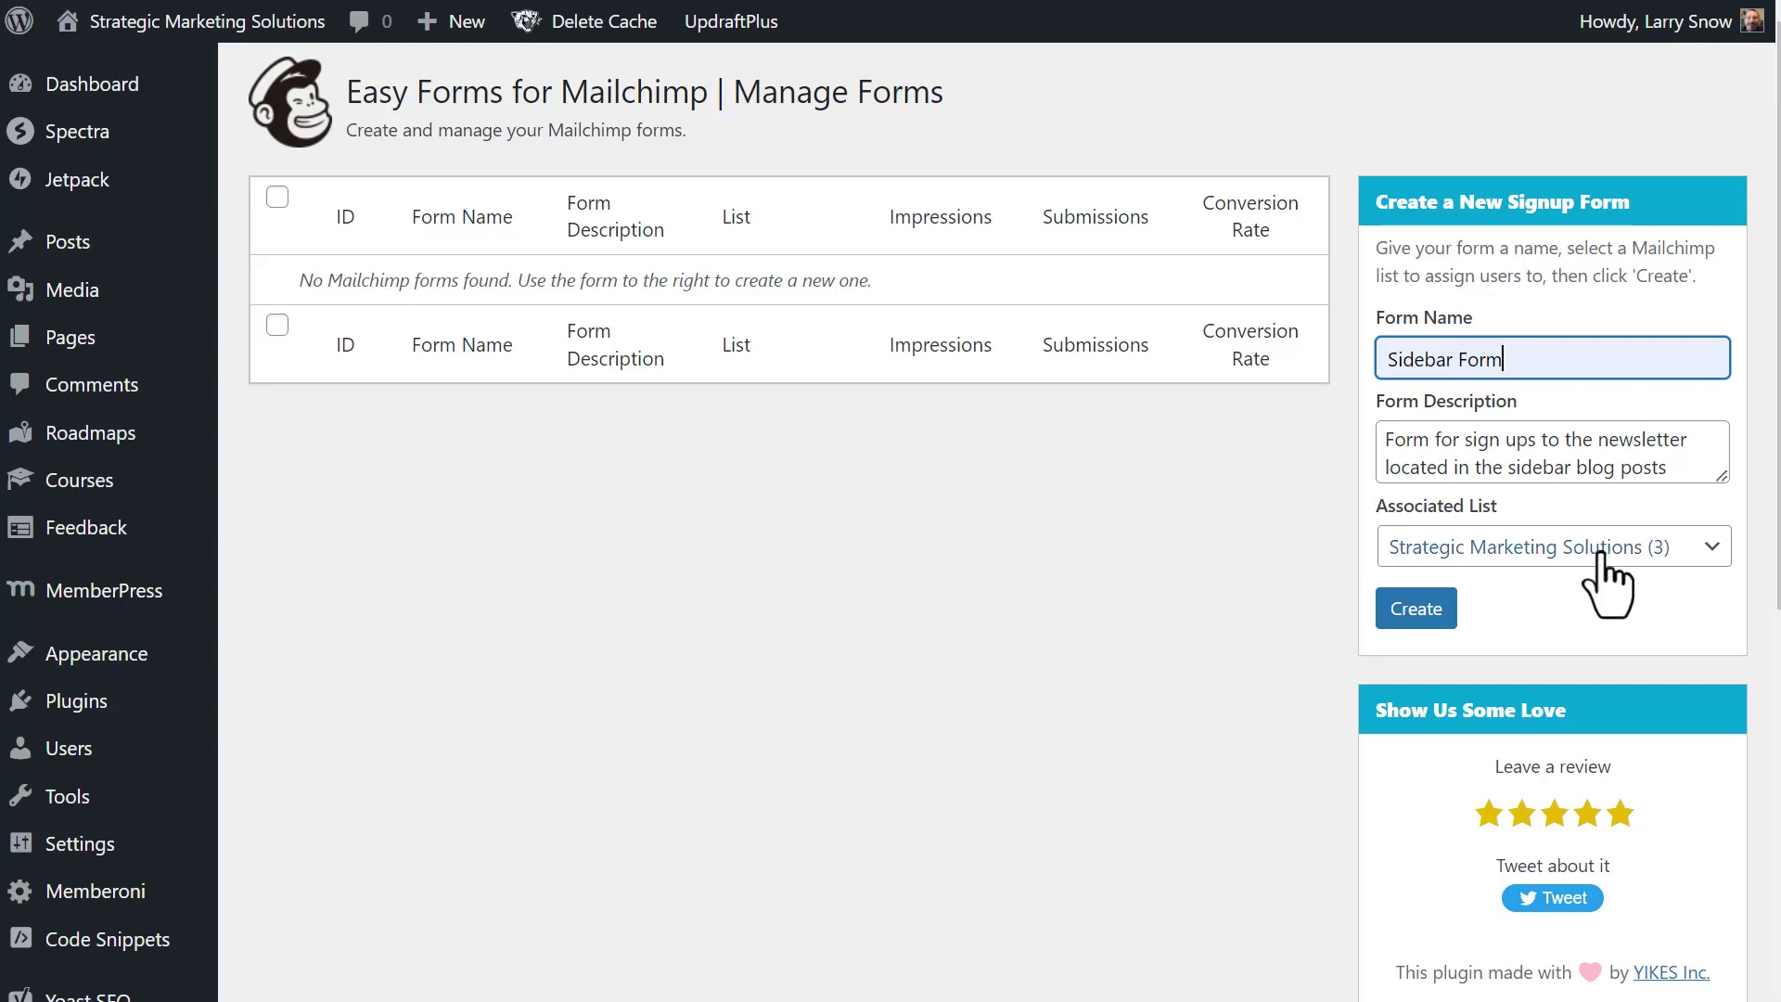
left_click(1599, 556)
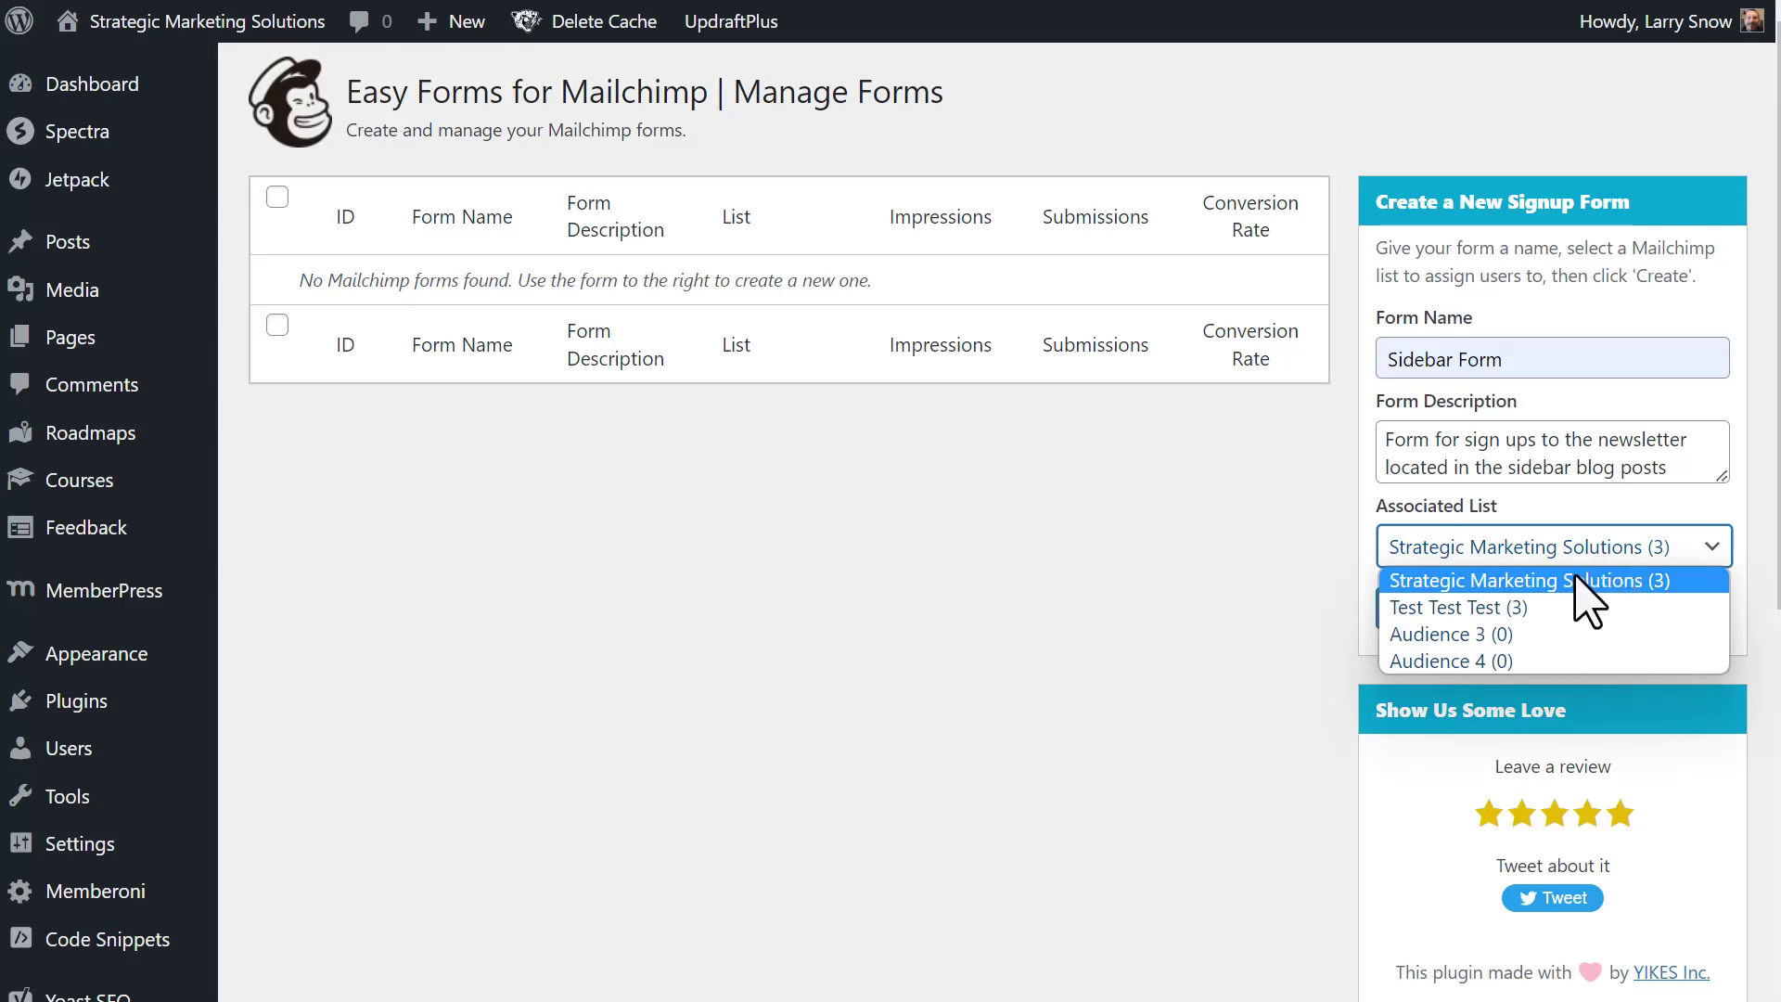
left_click(1575, 579)
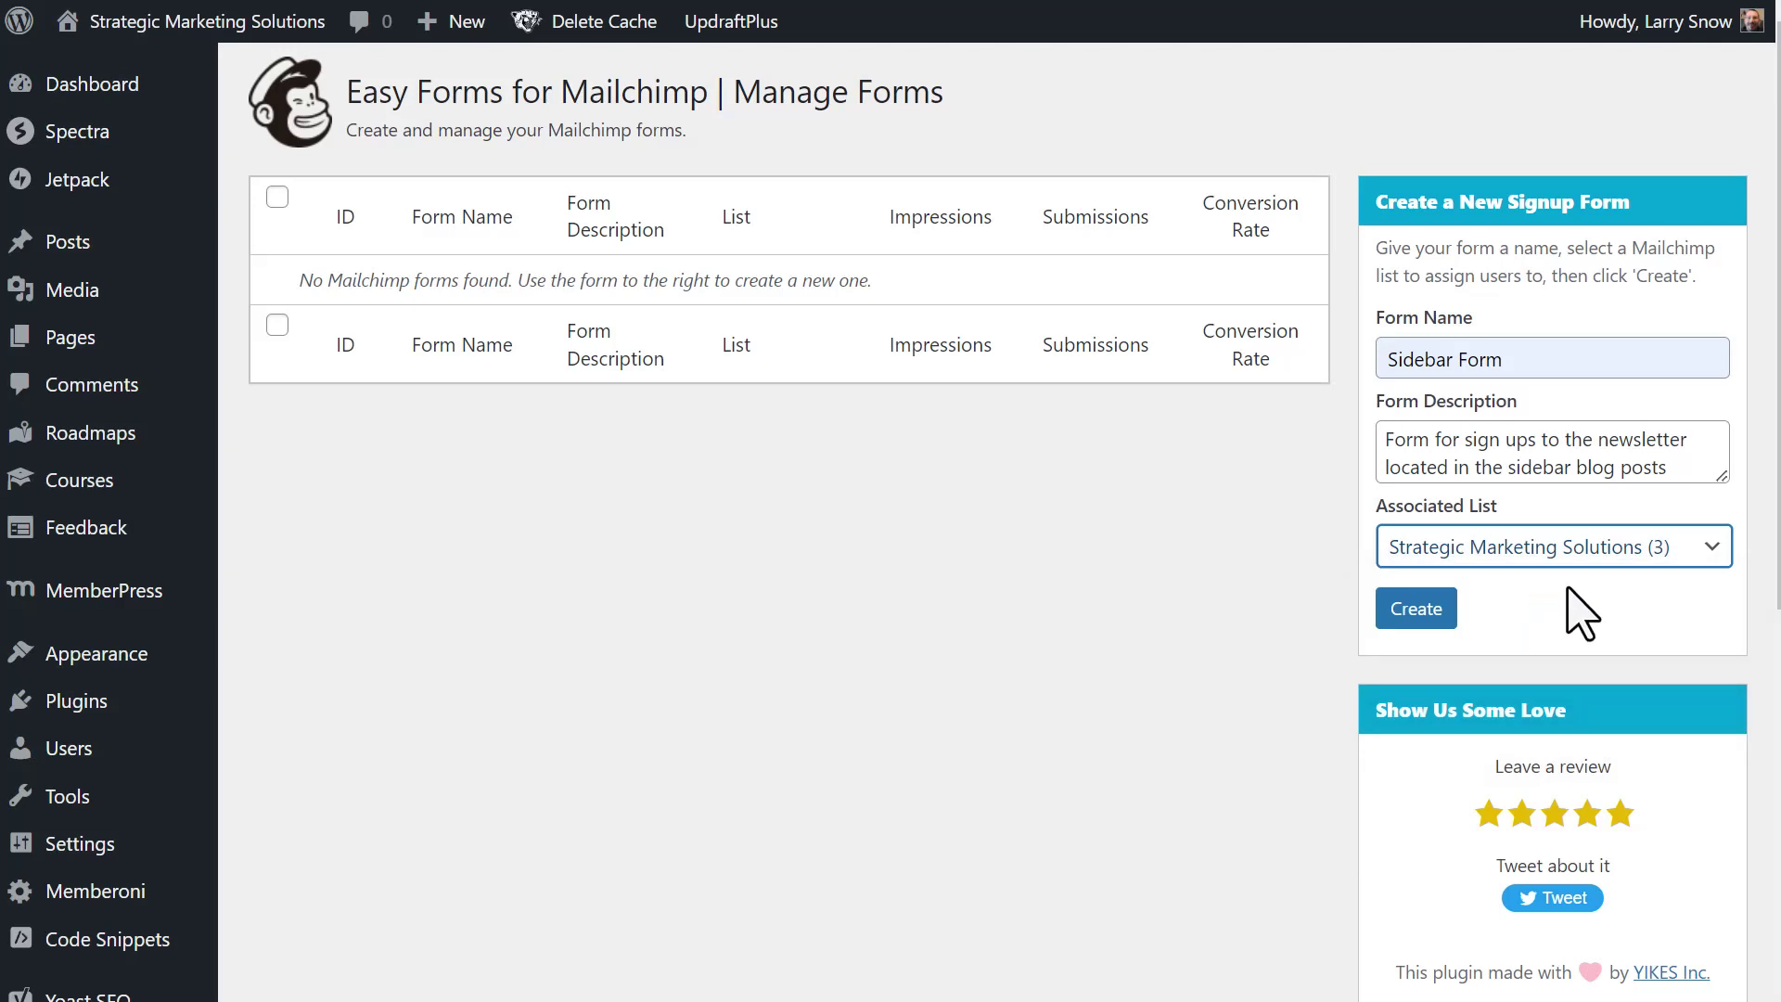
left_click(1416, 610)
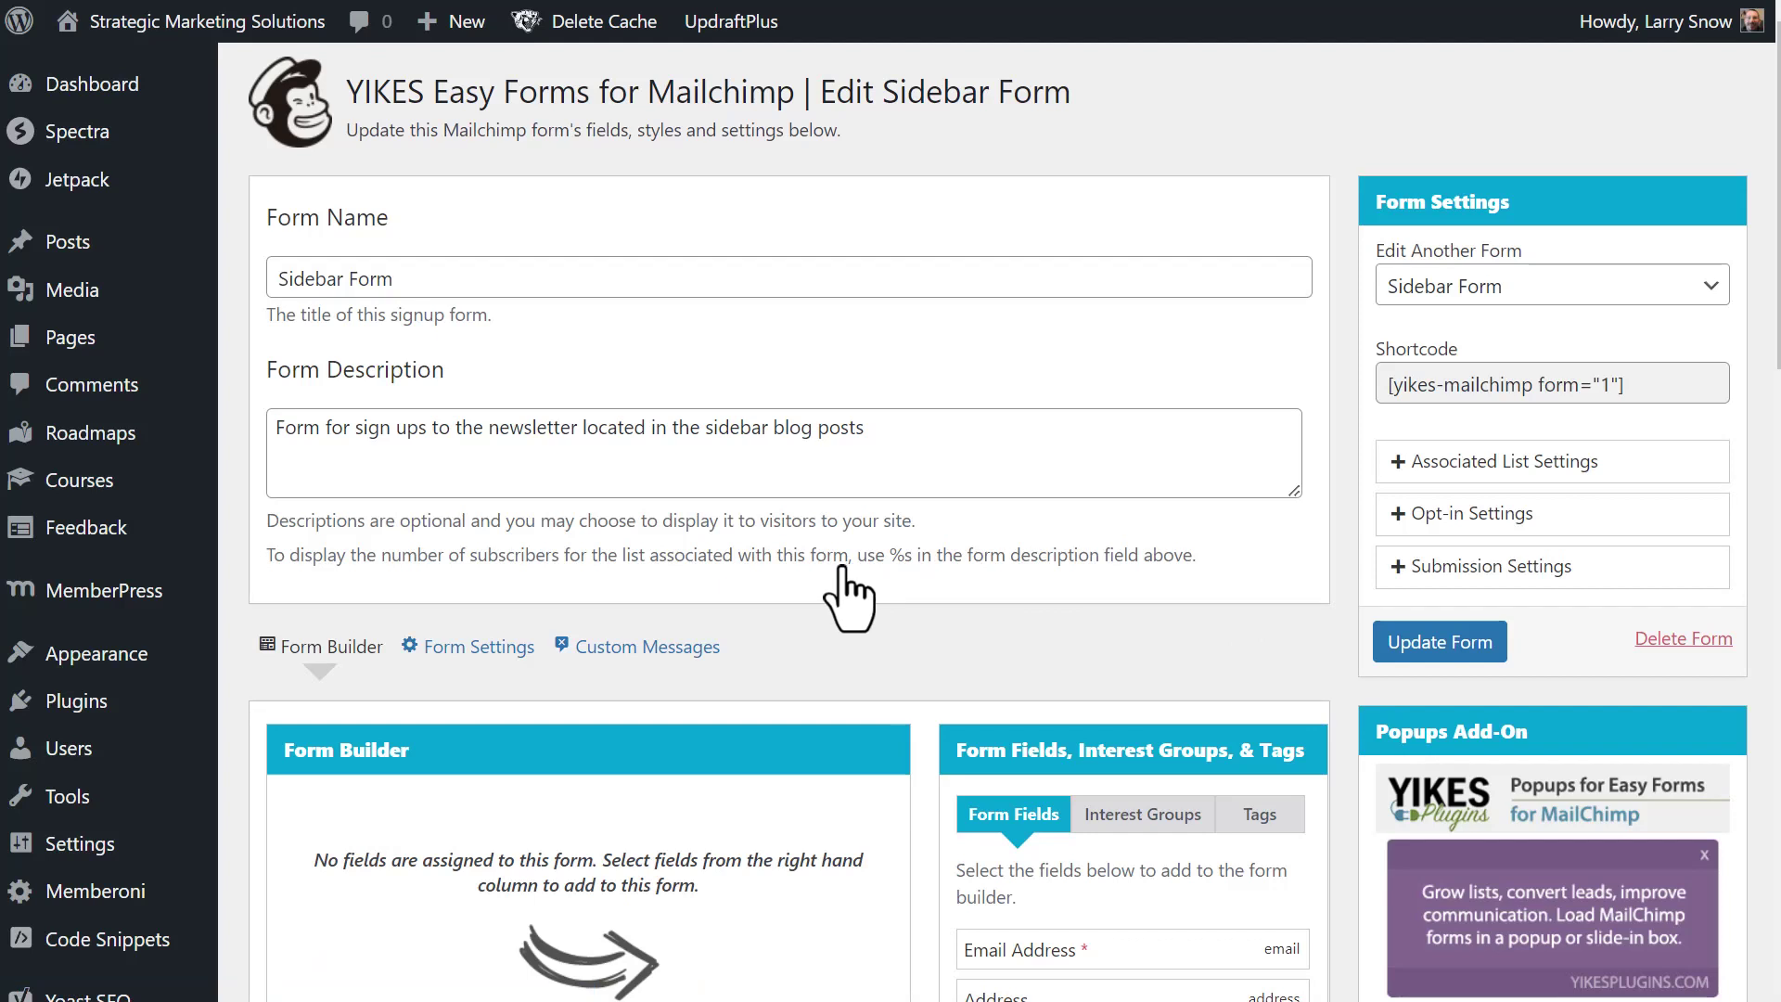
- Add Email Address and First Name fields to the form builder, with First Name on top
scroll(846, 594, "down", 2)
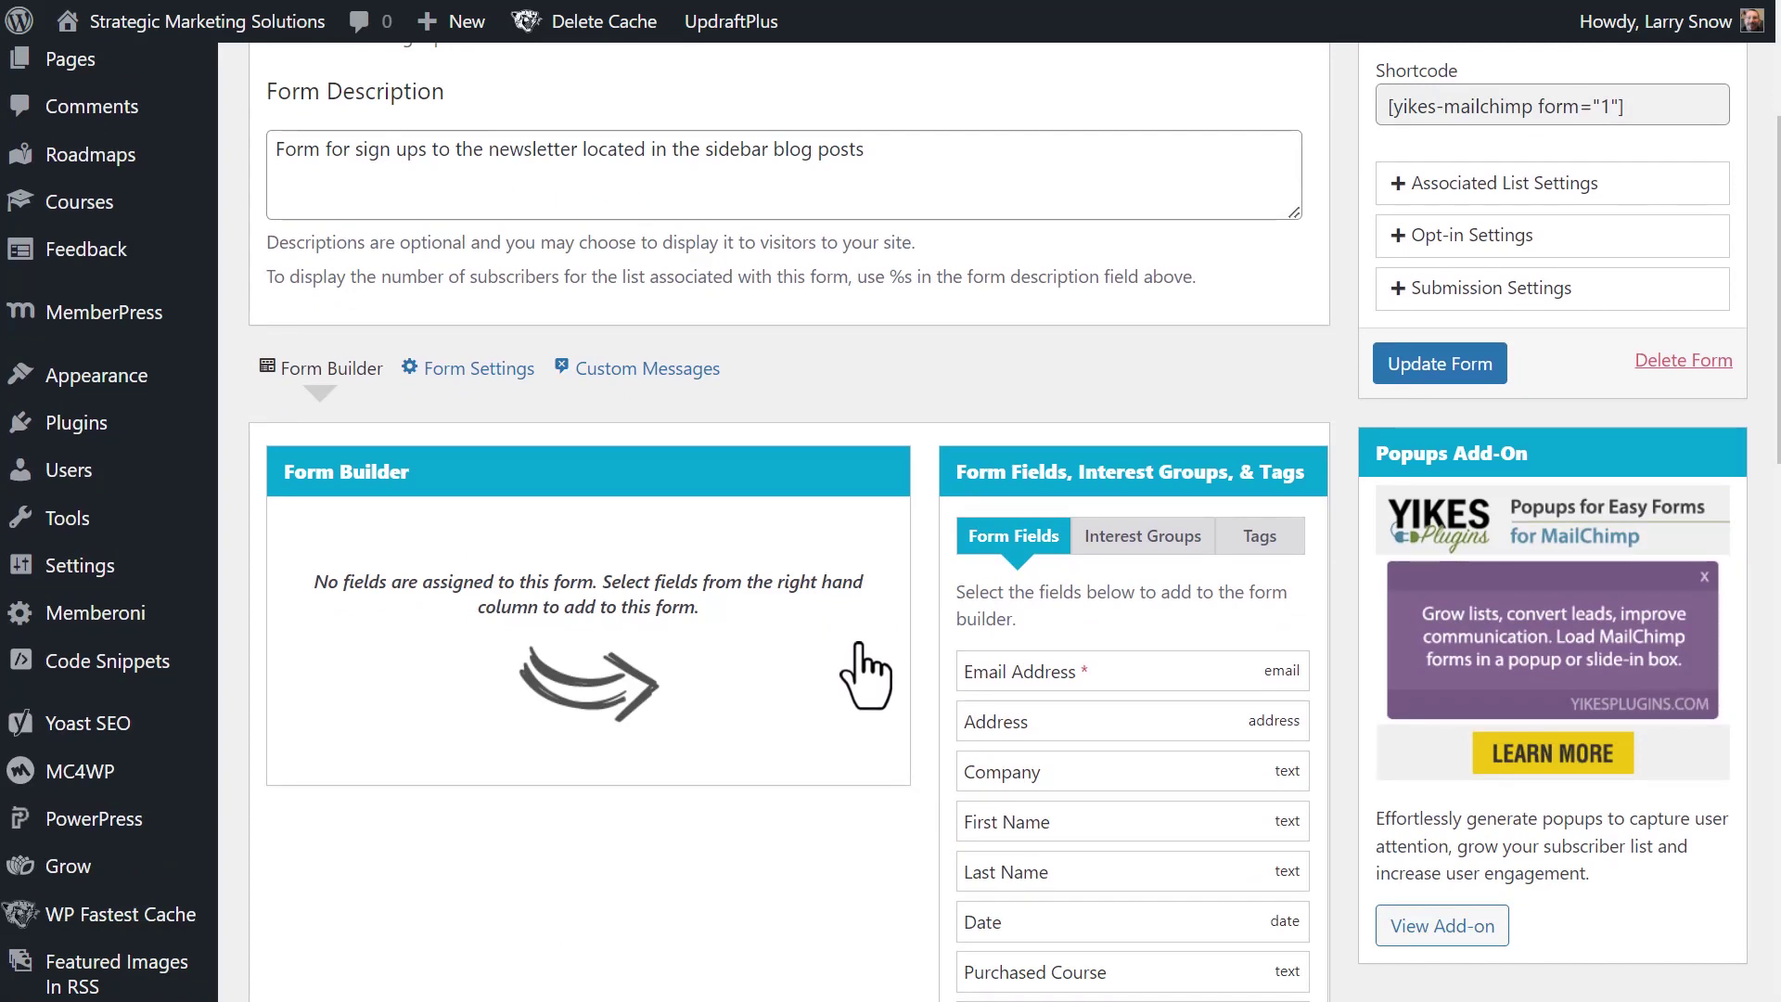
scroll(865, 675, "down", 3)
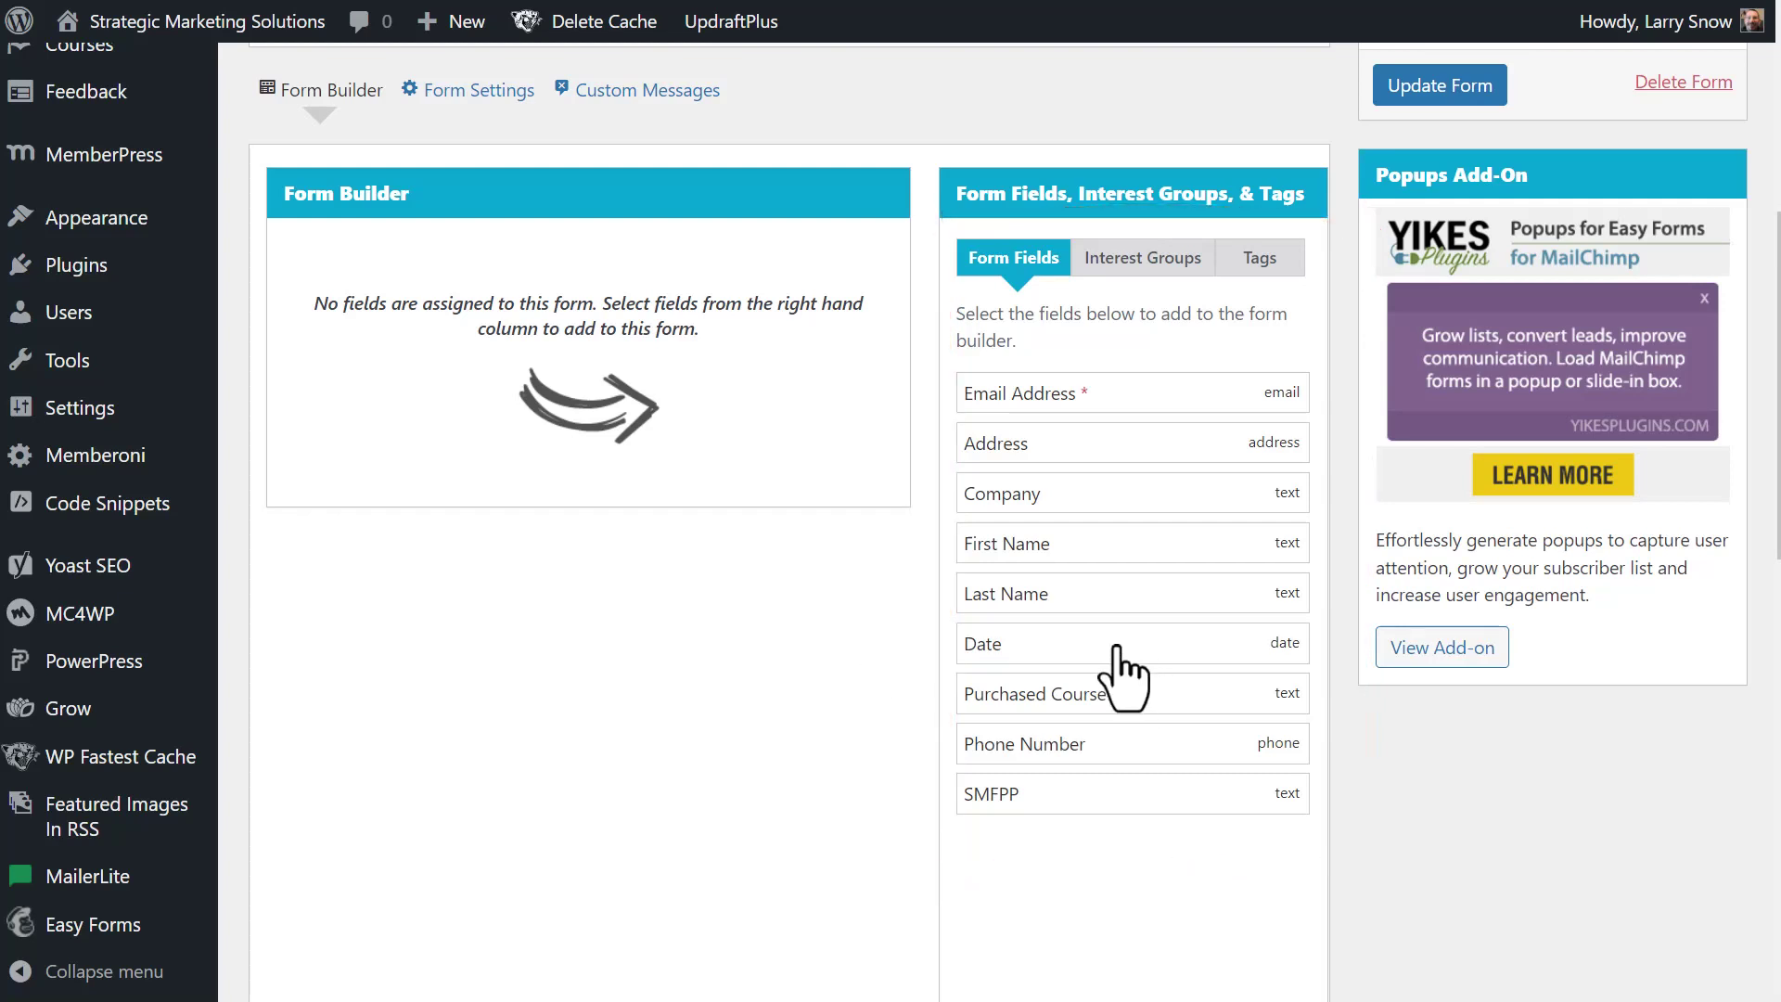
scroll(1124, 649, "up", 4)
scroll(904, 631, "down", 2)
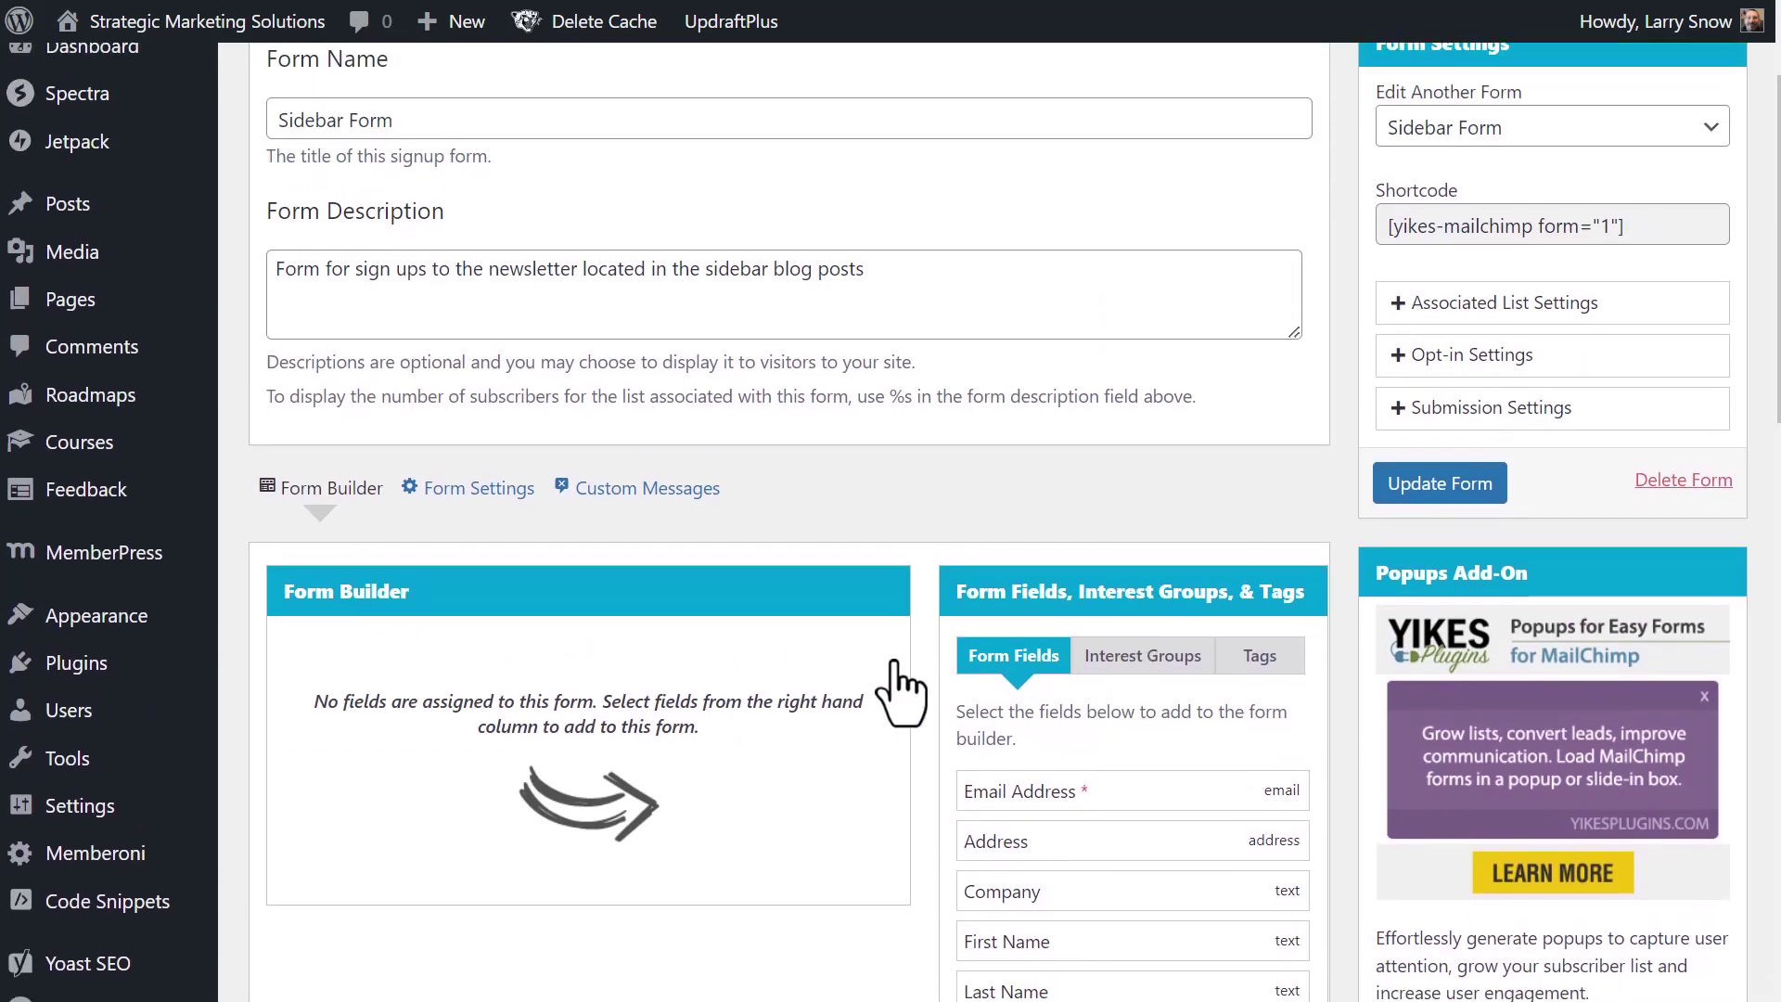
scroll(905, 686, "down", 2)
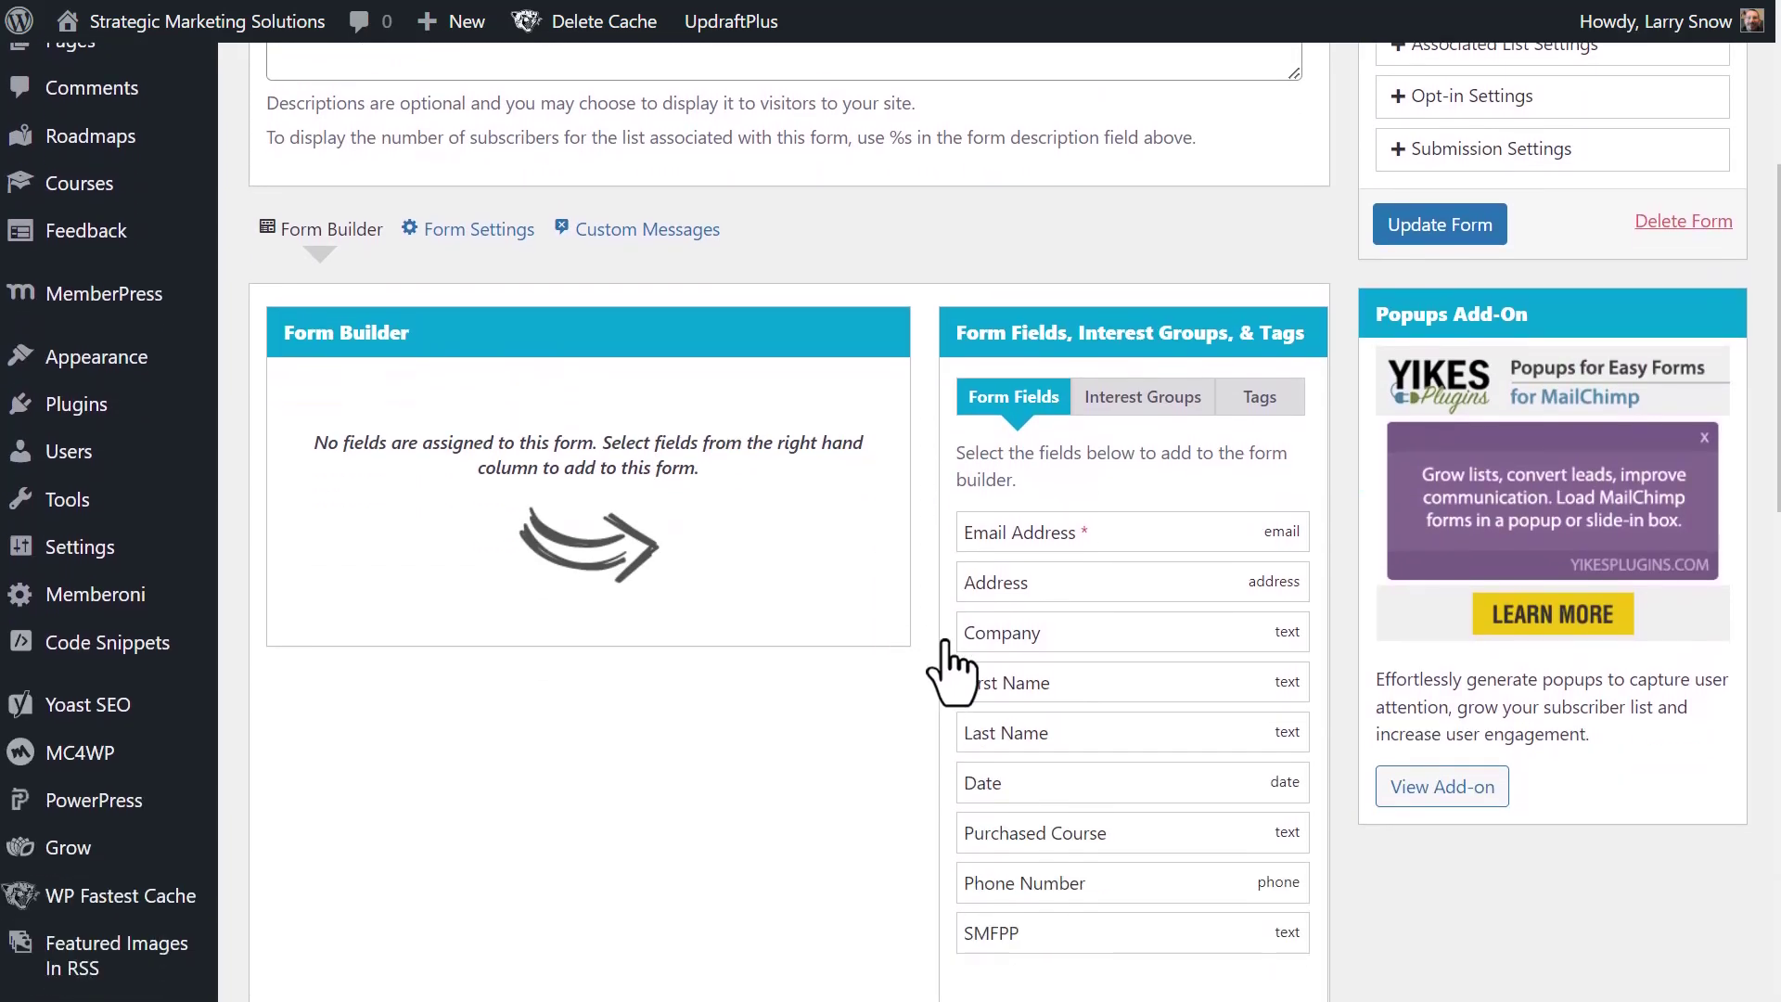
left_click(1050, 530)
scroll(1039, 542, "down", 2)
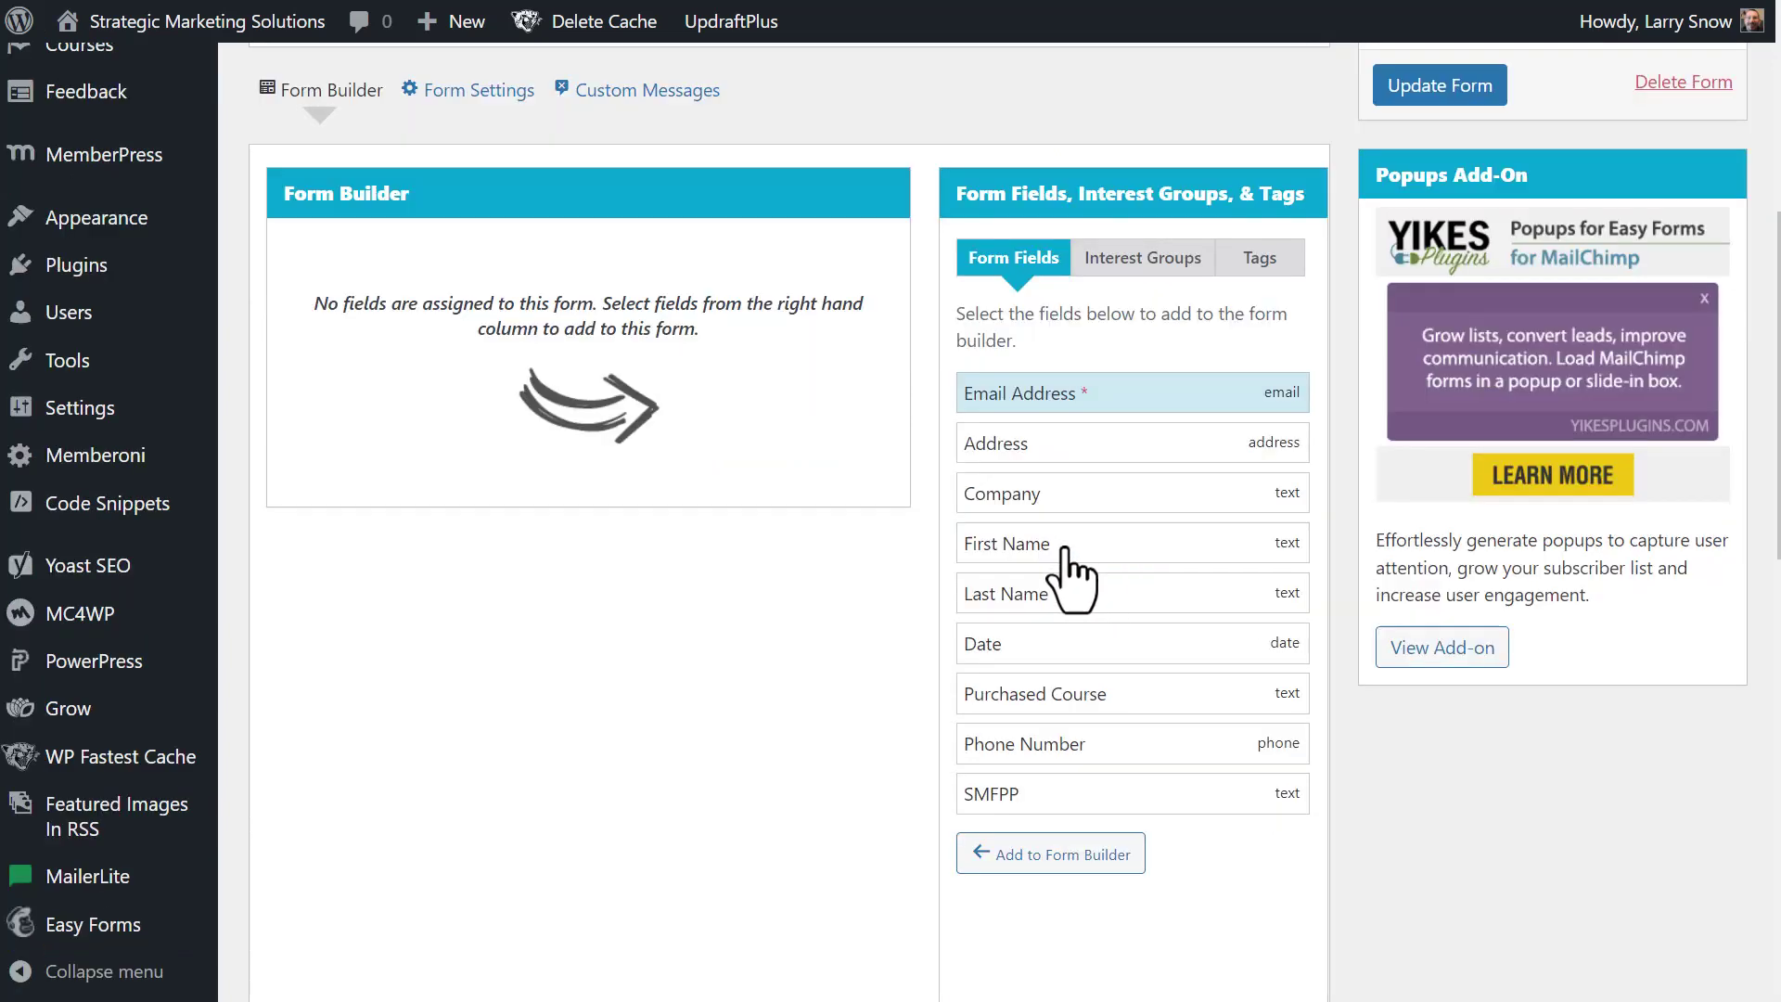
left_click(1023, 548)
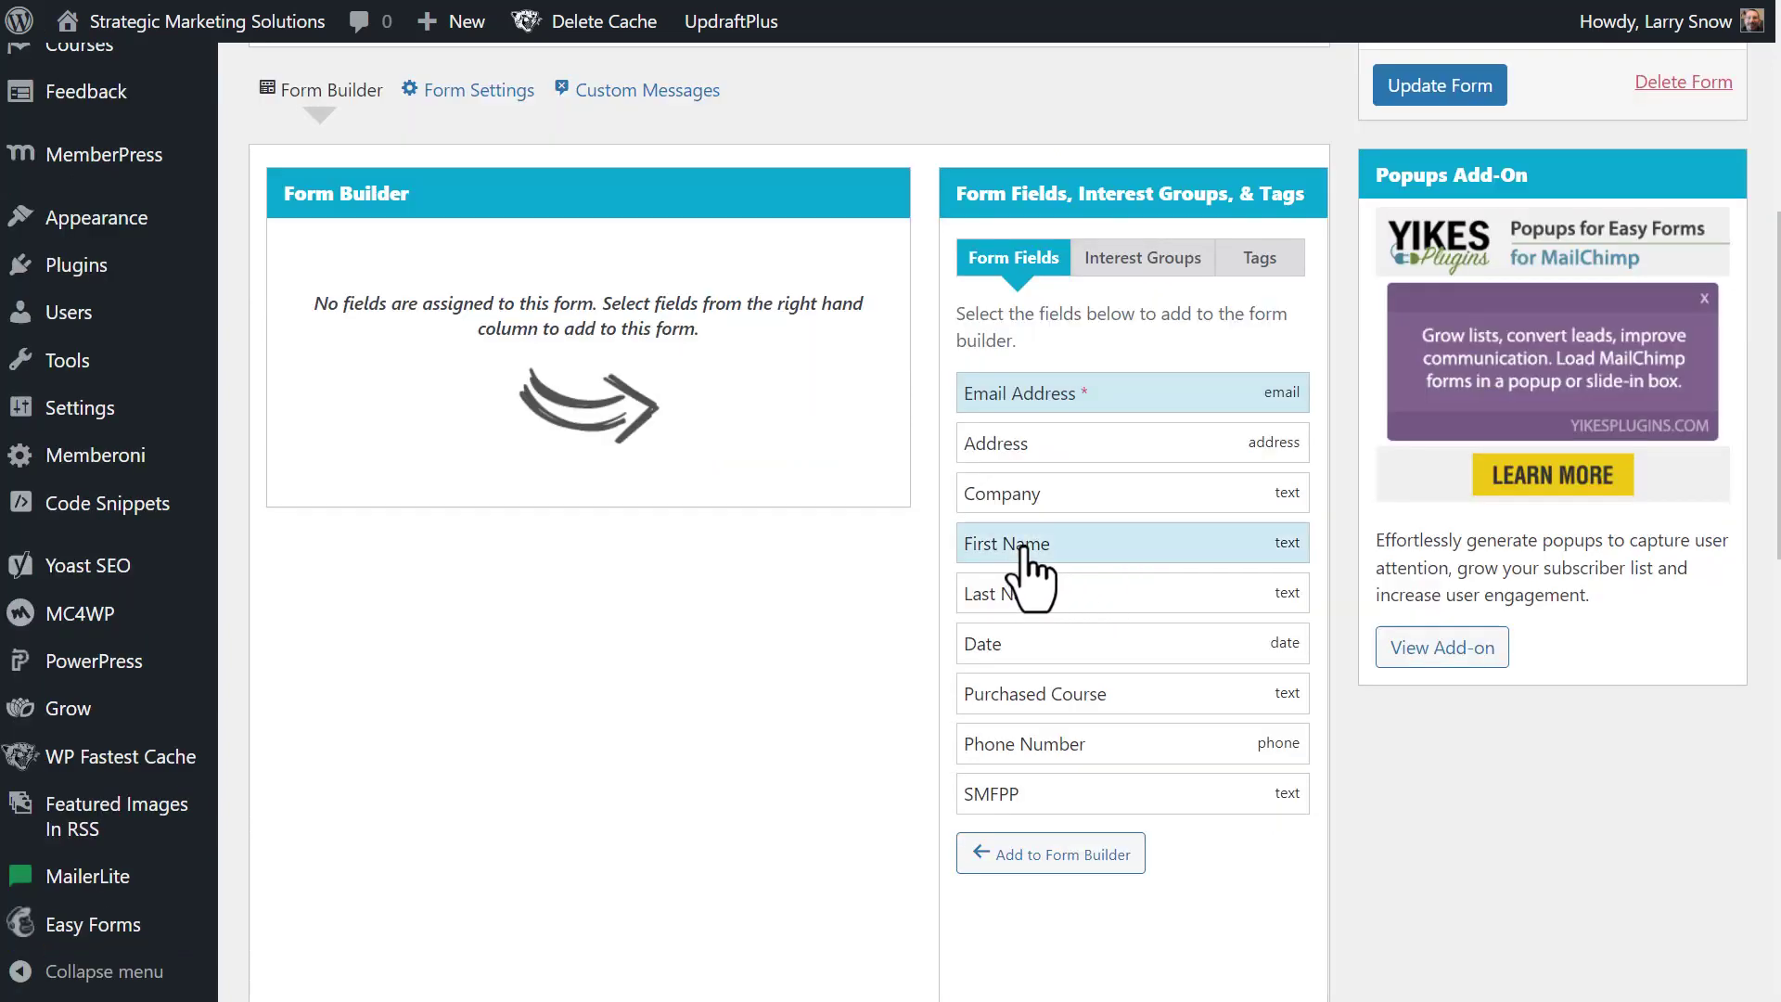
left_click(1066, 858)
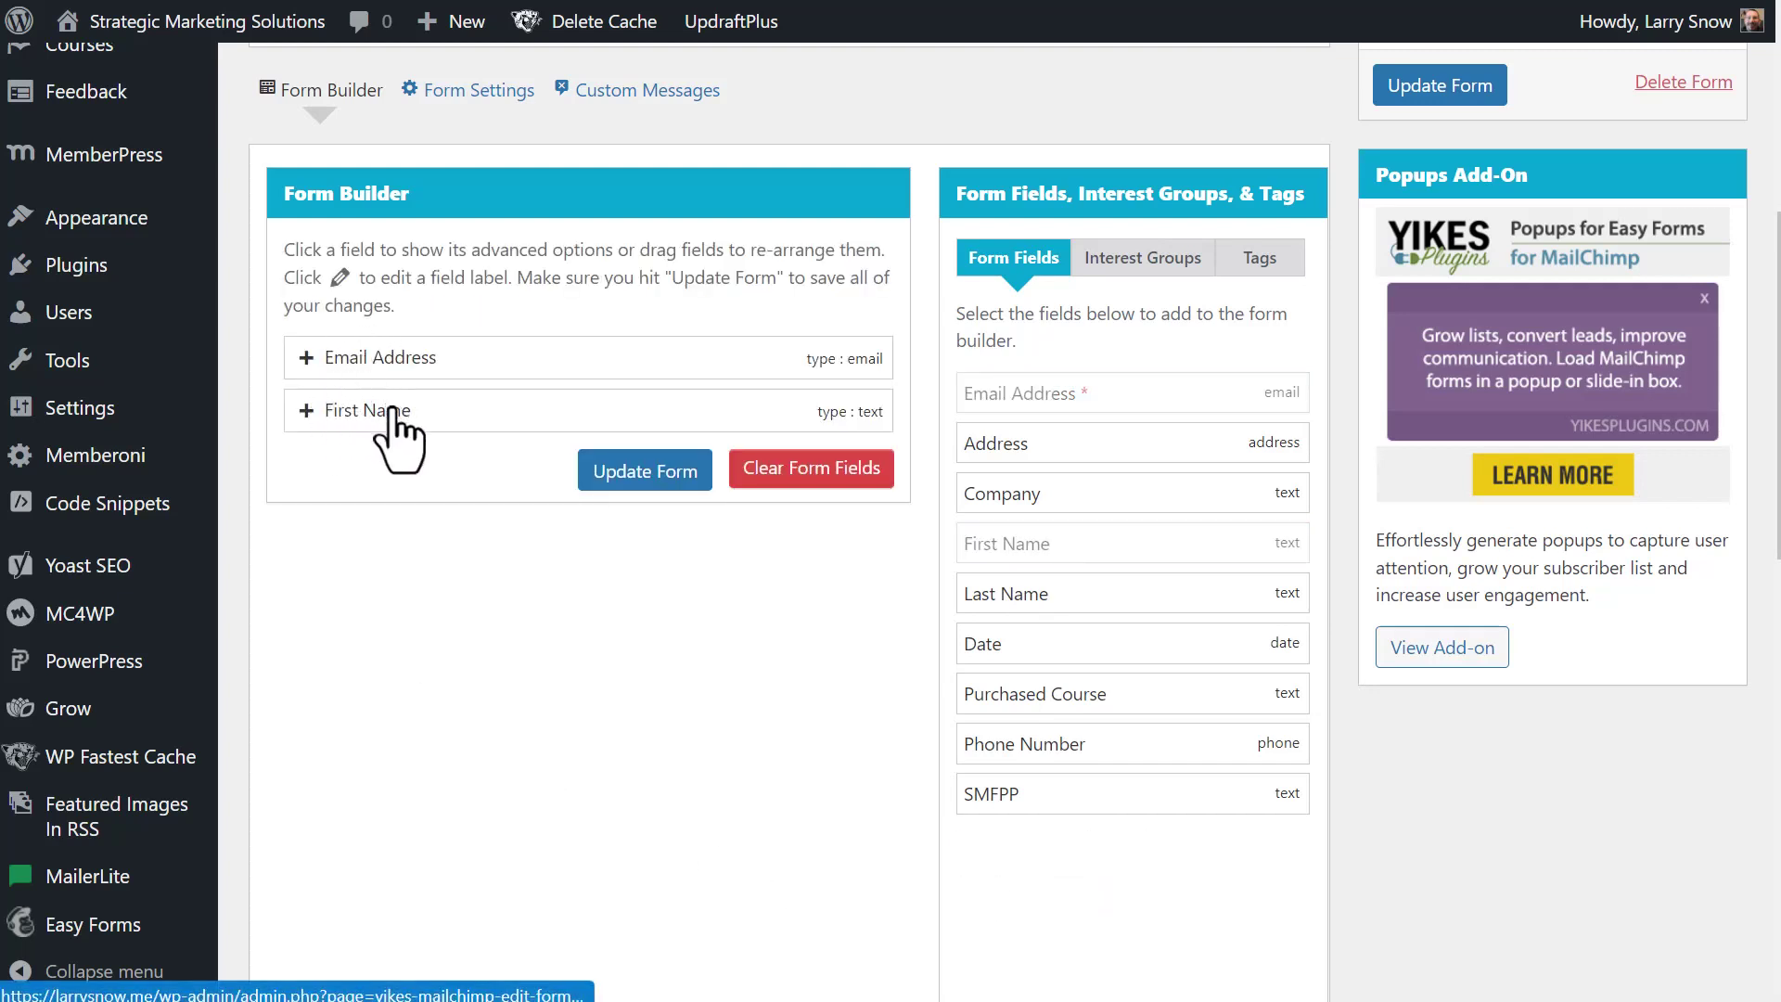
left_click_drag(455, 397, 456, 351)
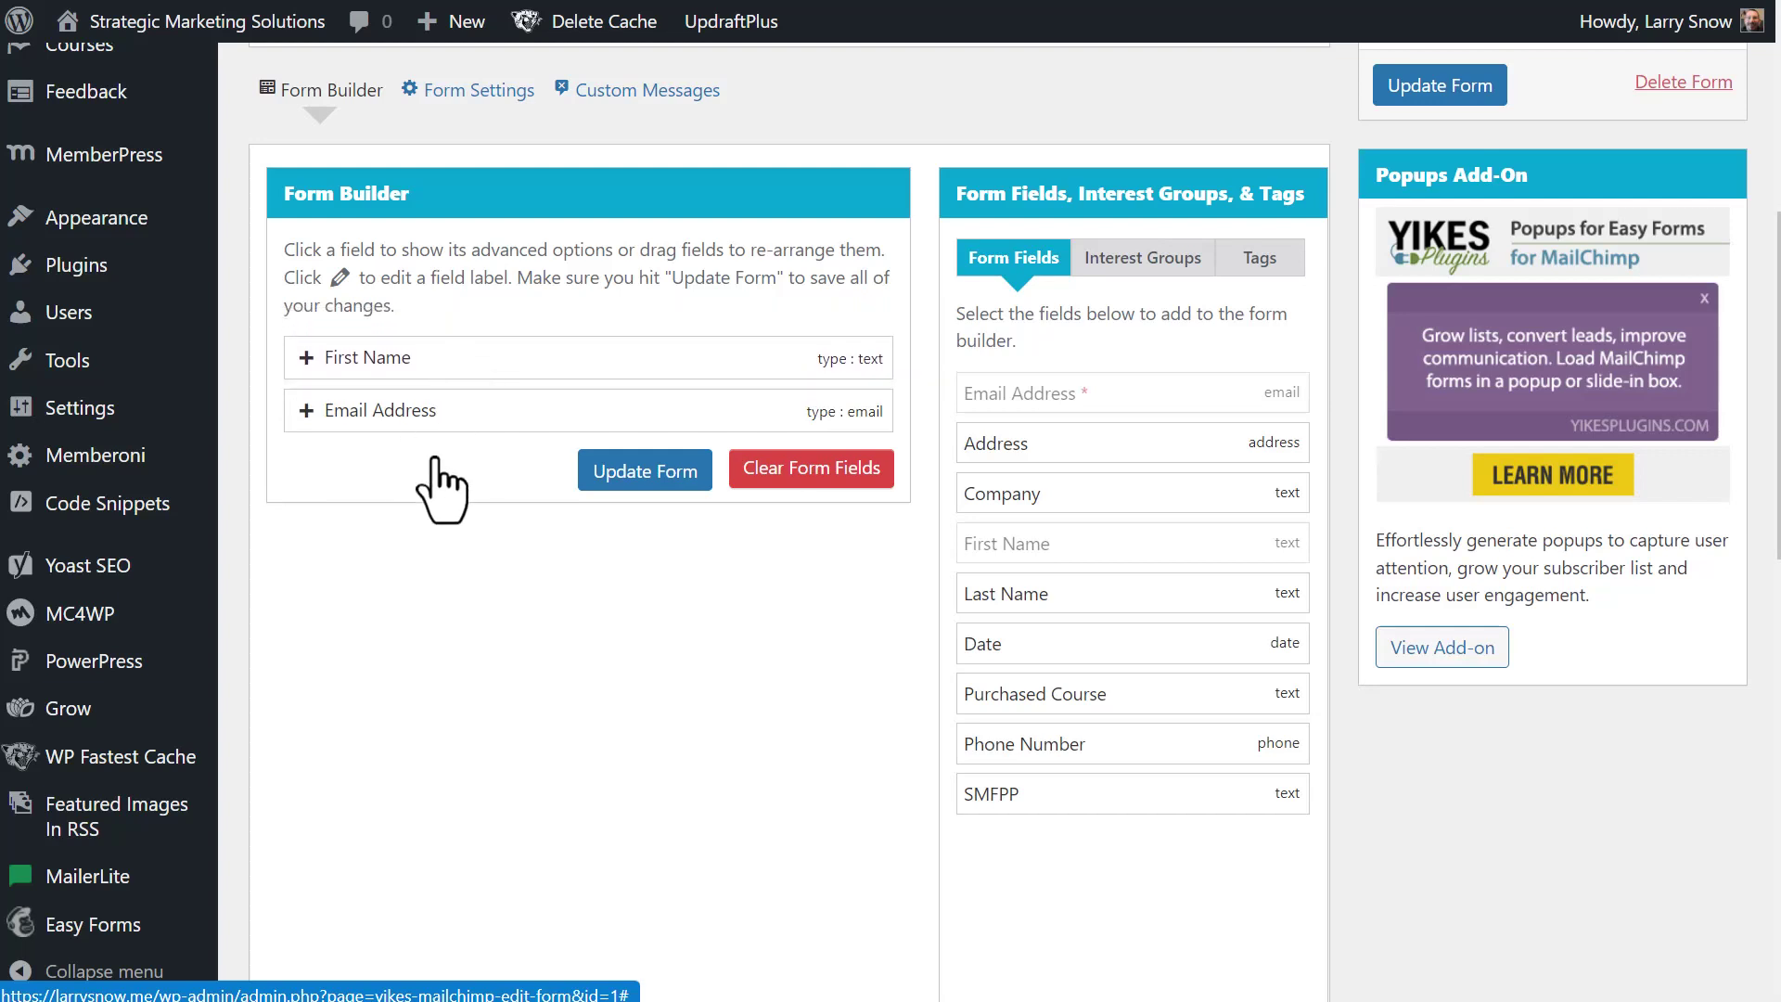
scroll(640, 612, "up", 1)
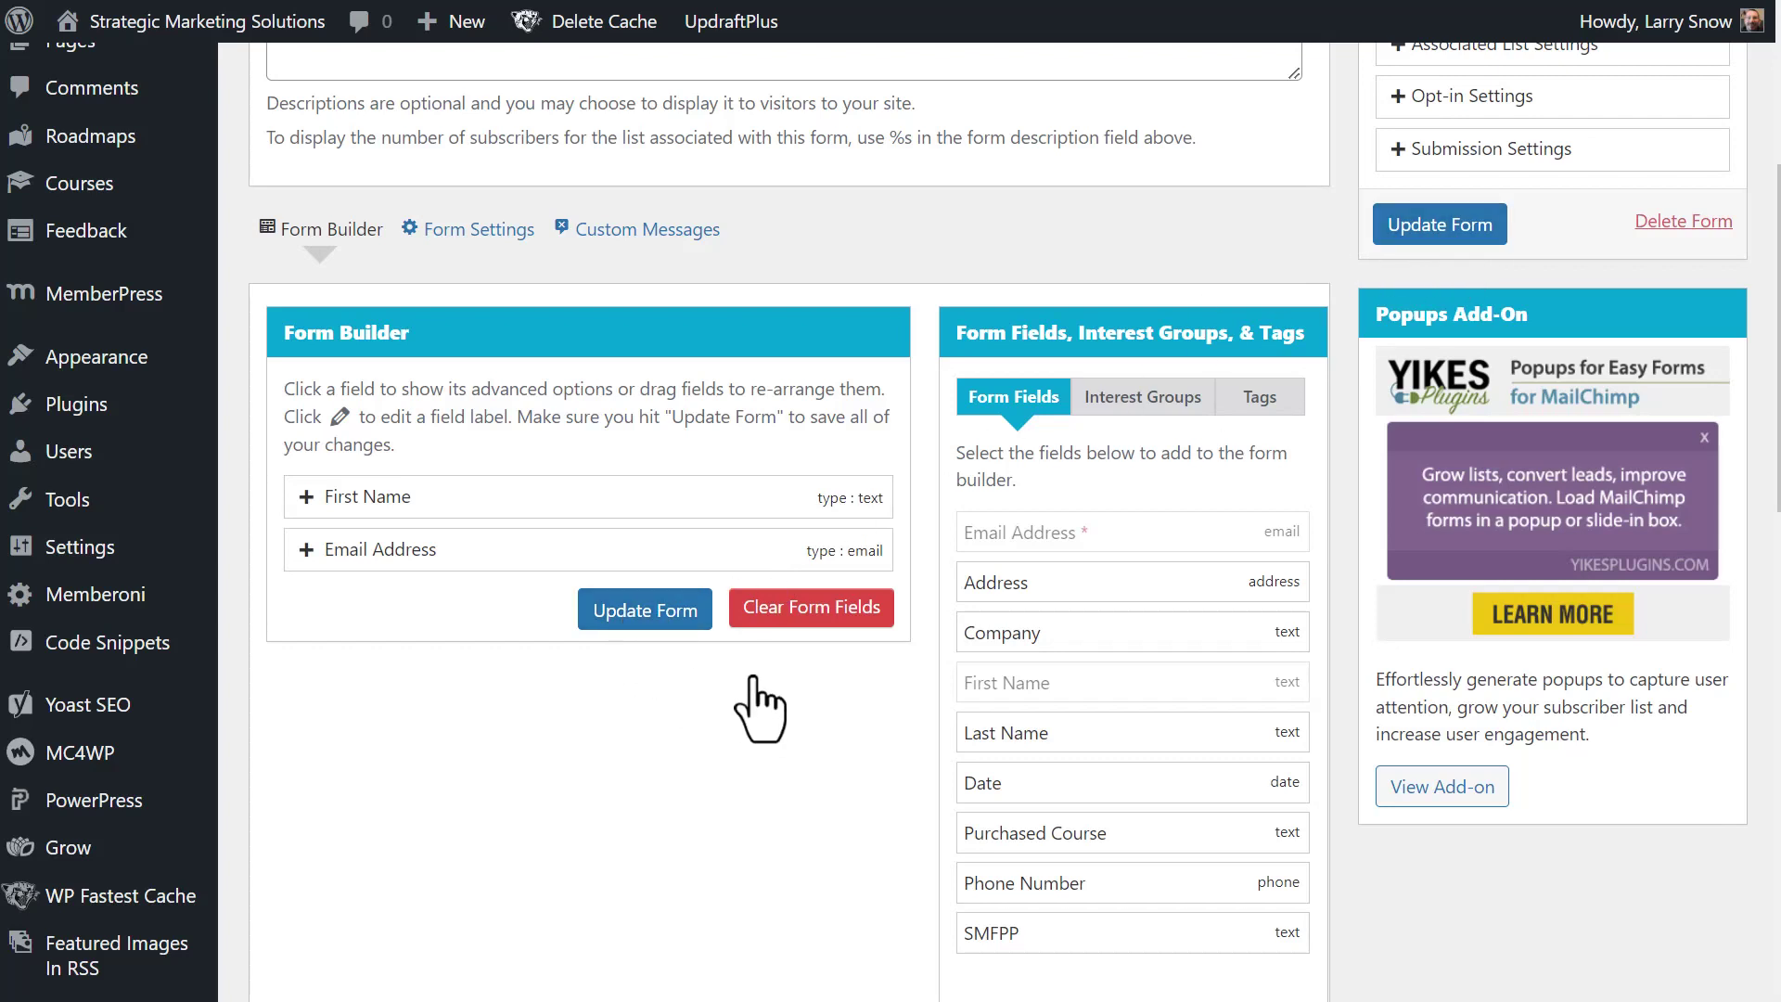
- Add the welcome tag to the form, leaving the Character Type interest group unselected
left_click(1152, 408)
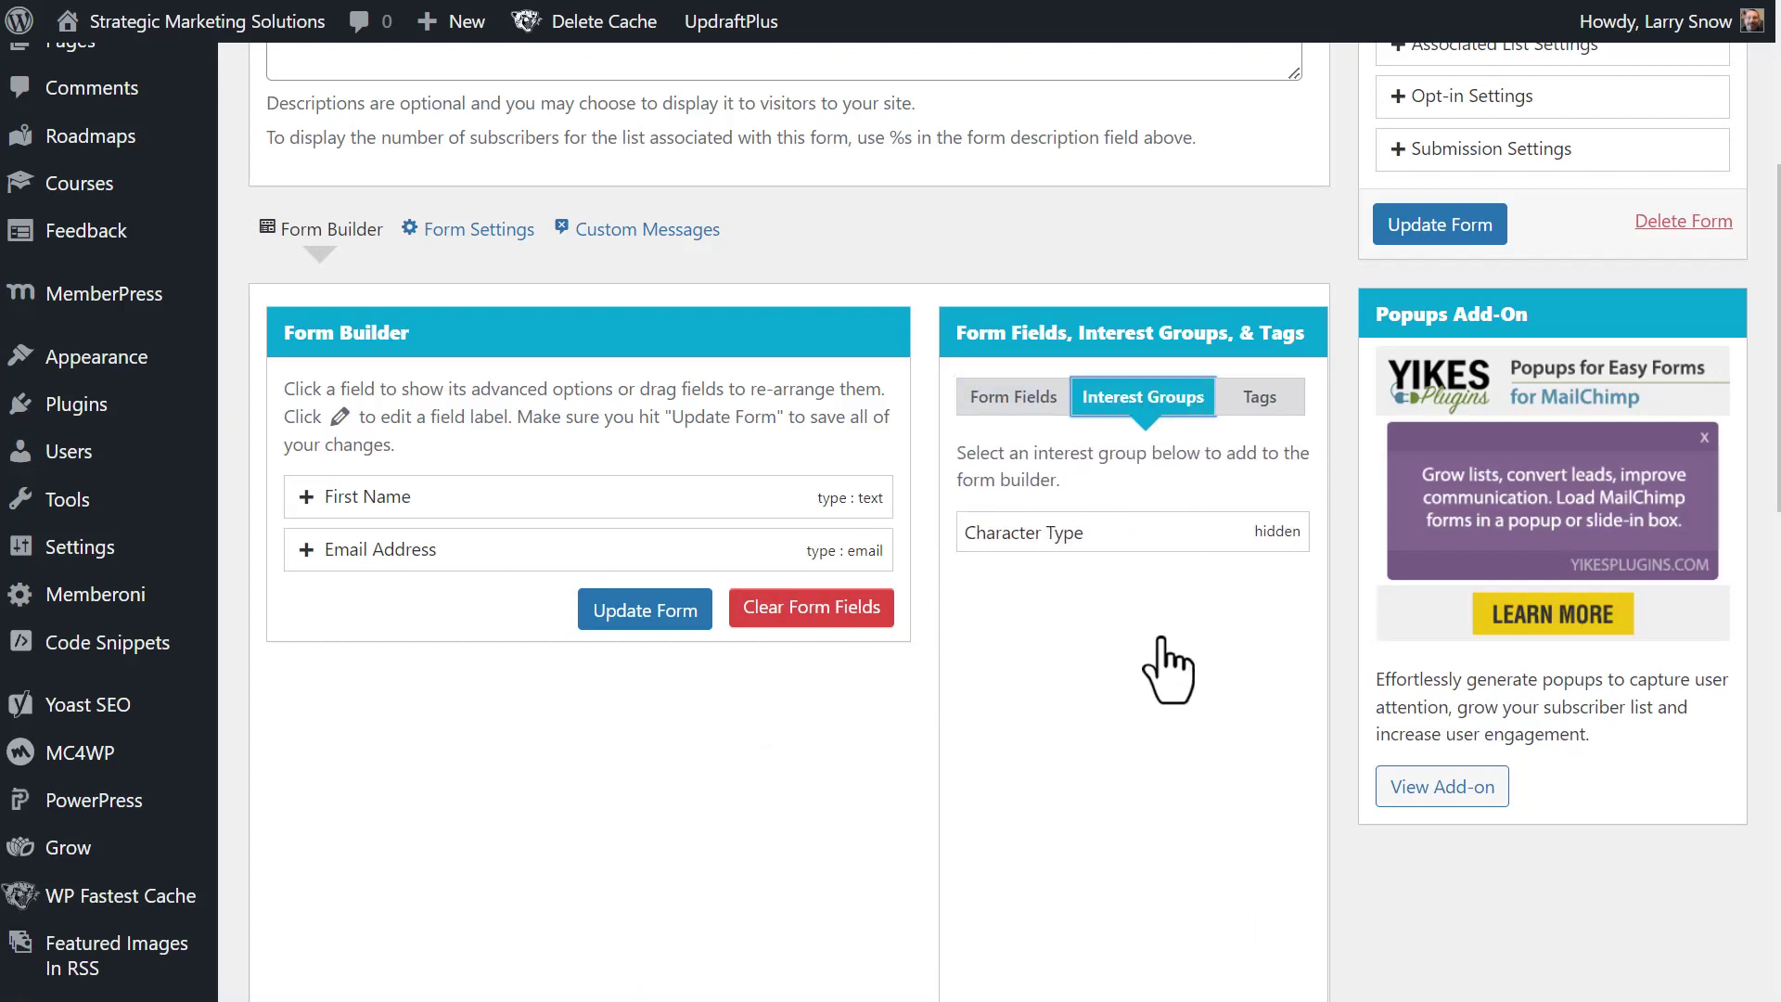
left_click(1033, 538)
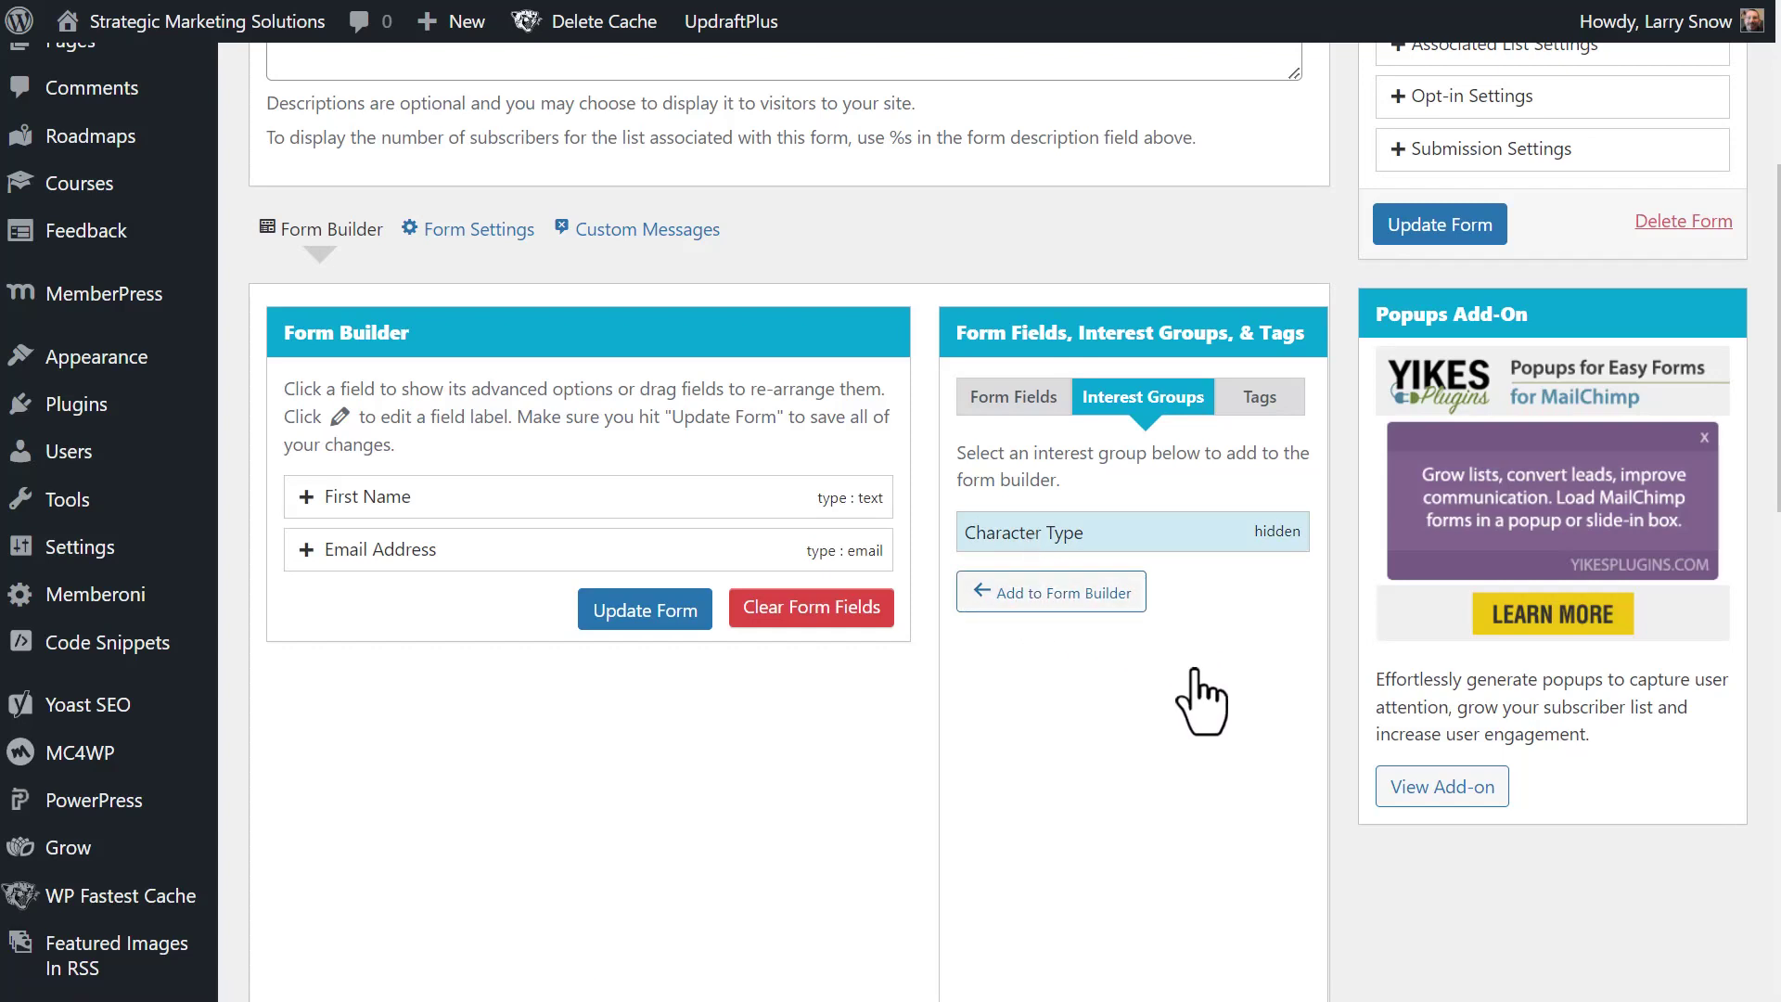
left_click(1167, 536)
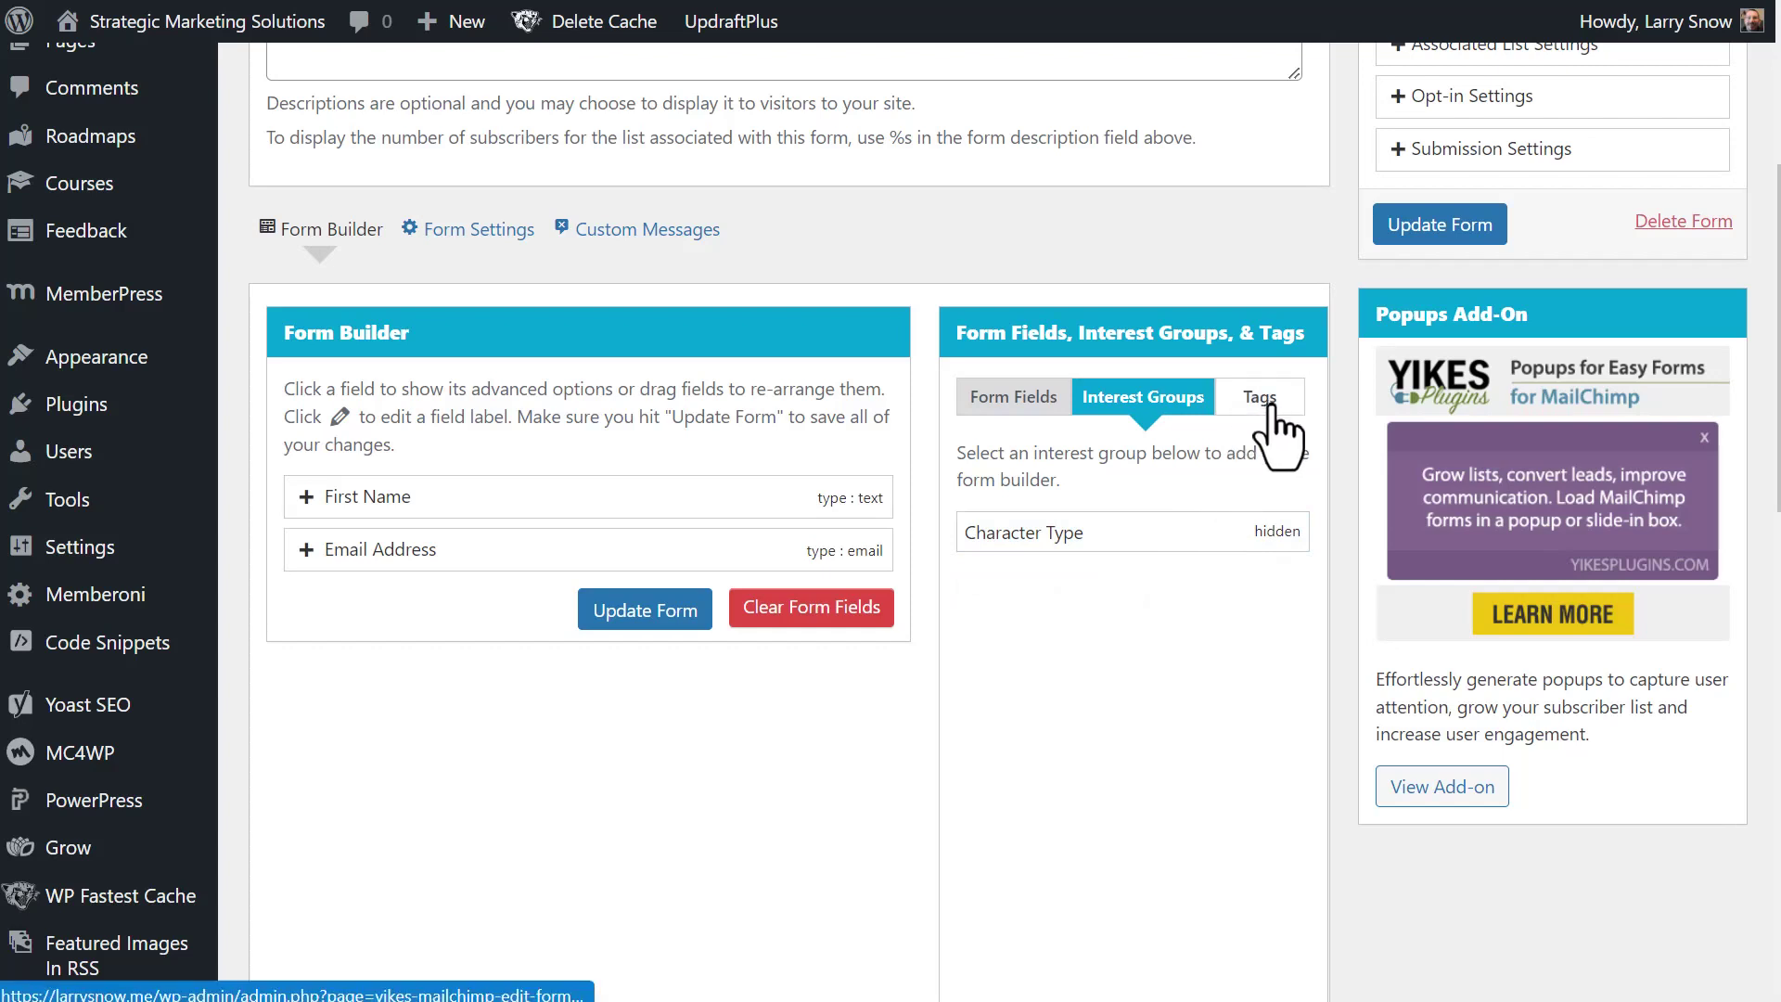
left_click(1272, 406)
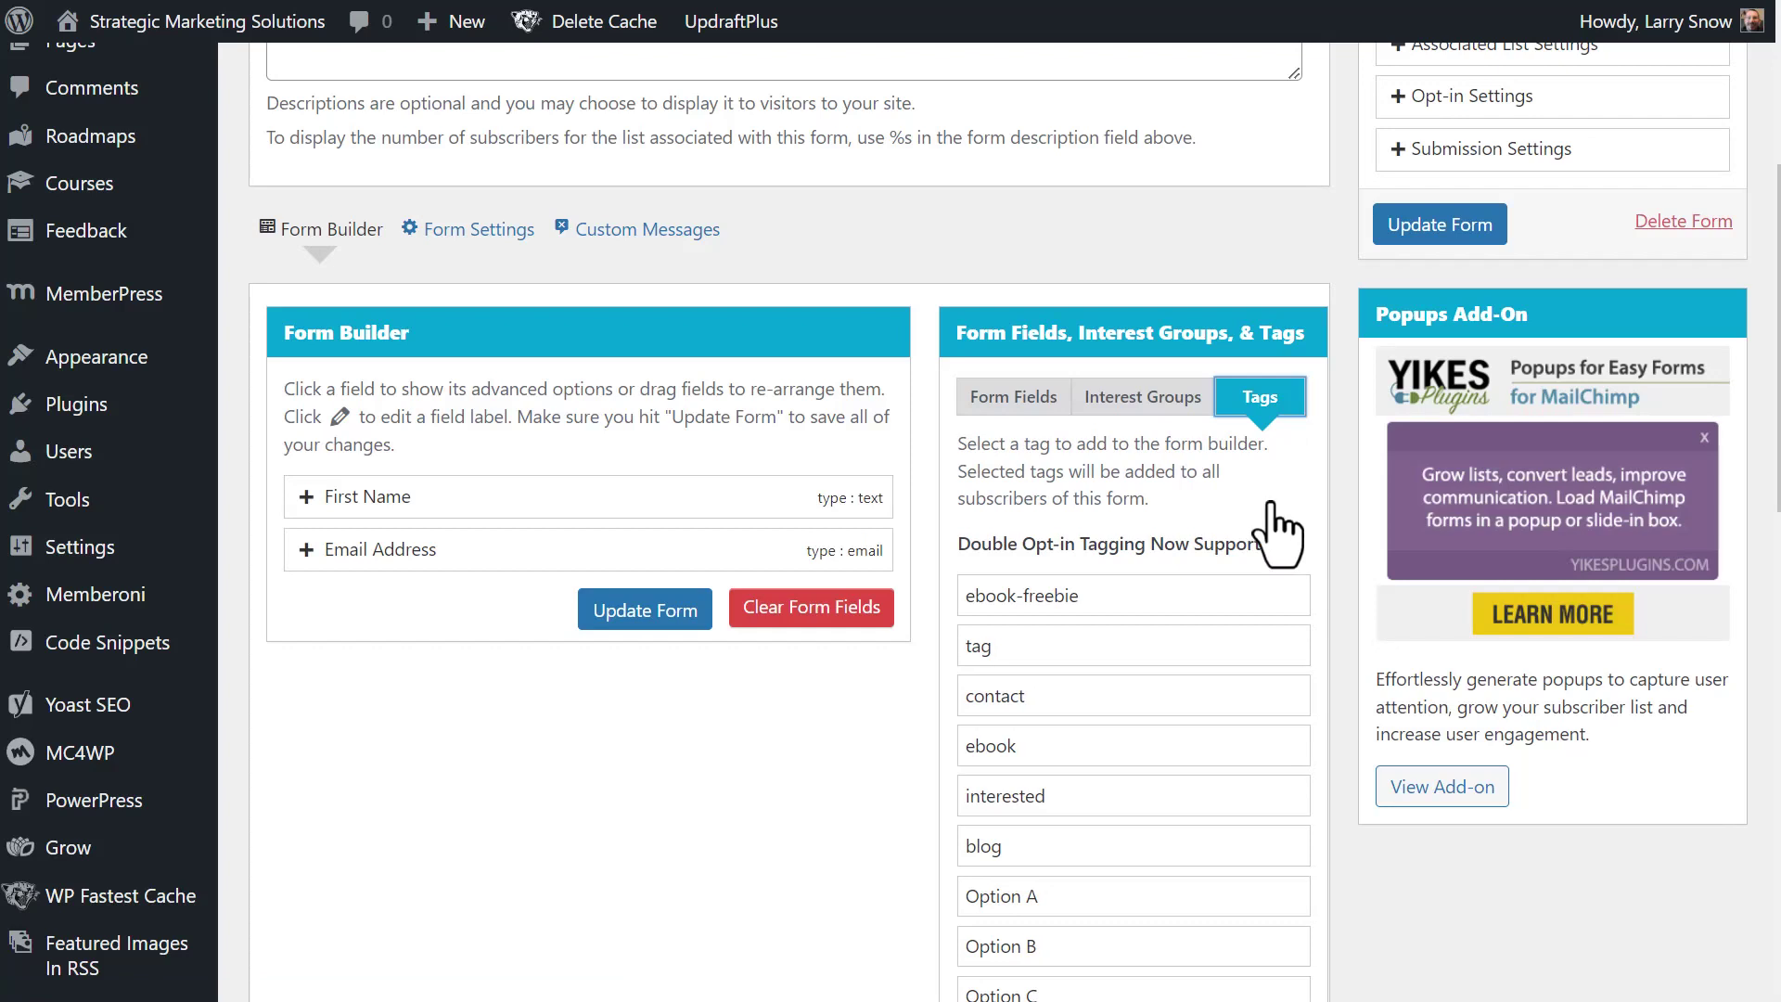
scroll(1183, 538, "down", 3)
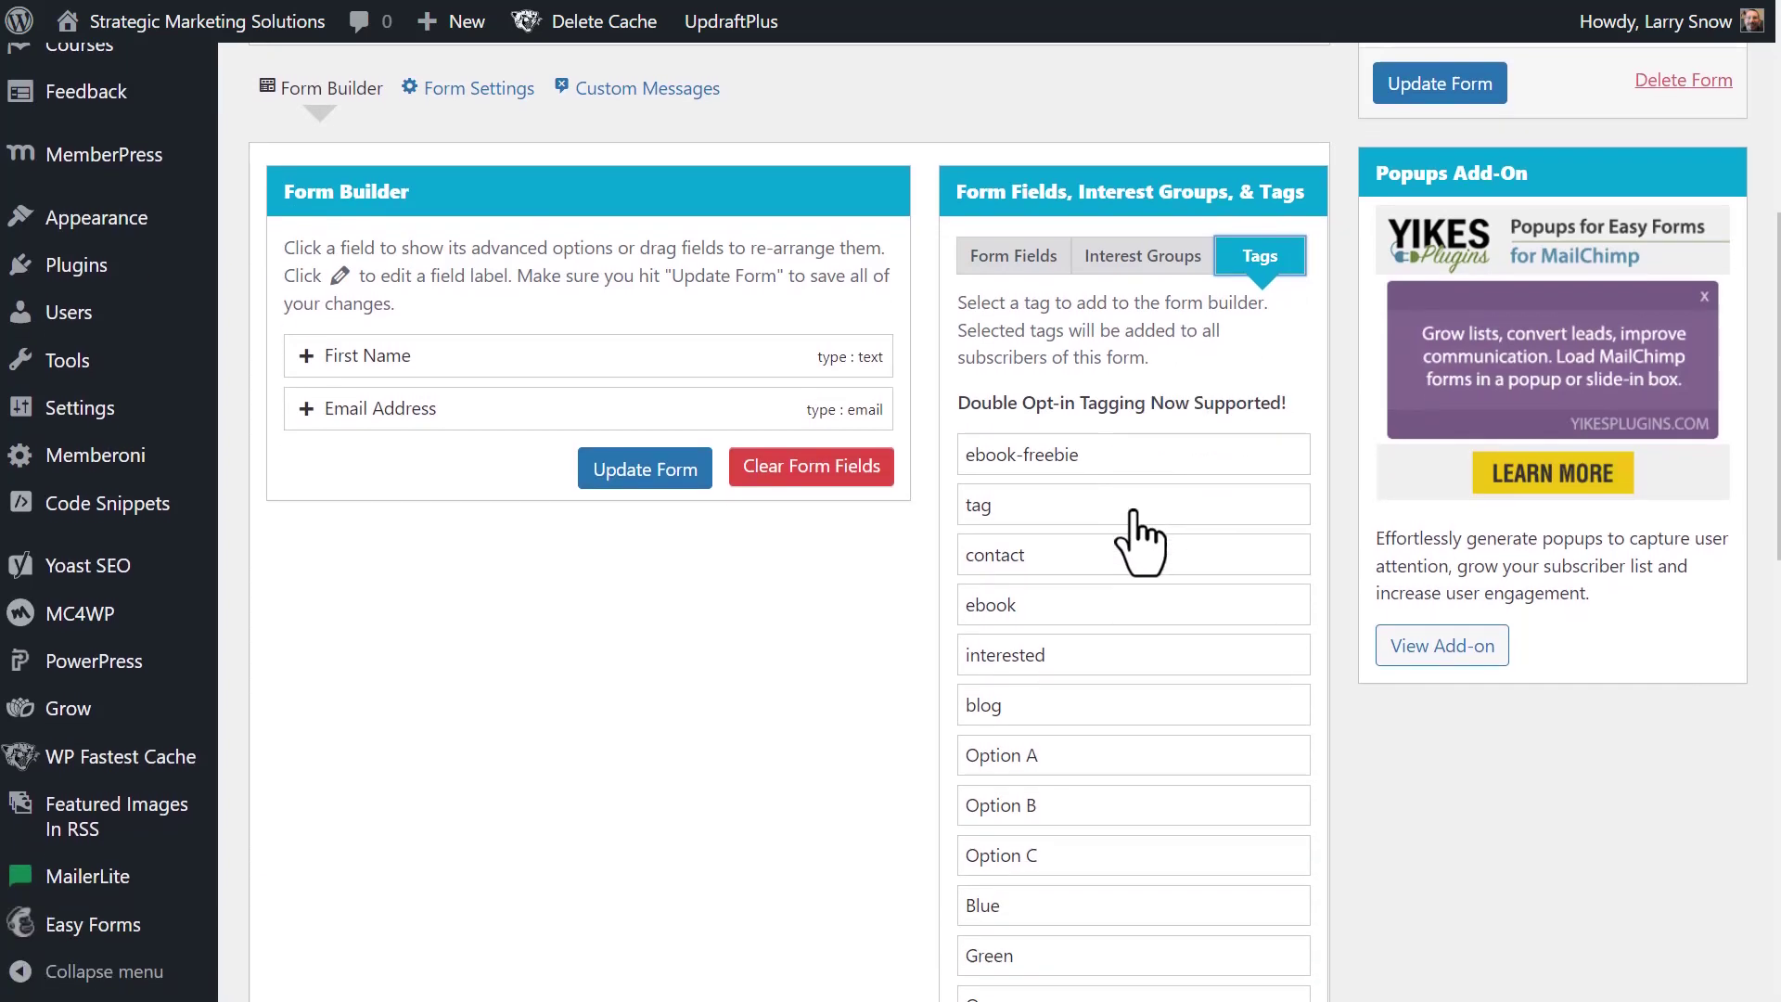
scroll(1140, 538, "down", 10)
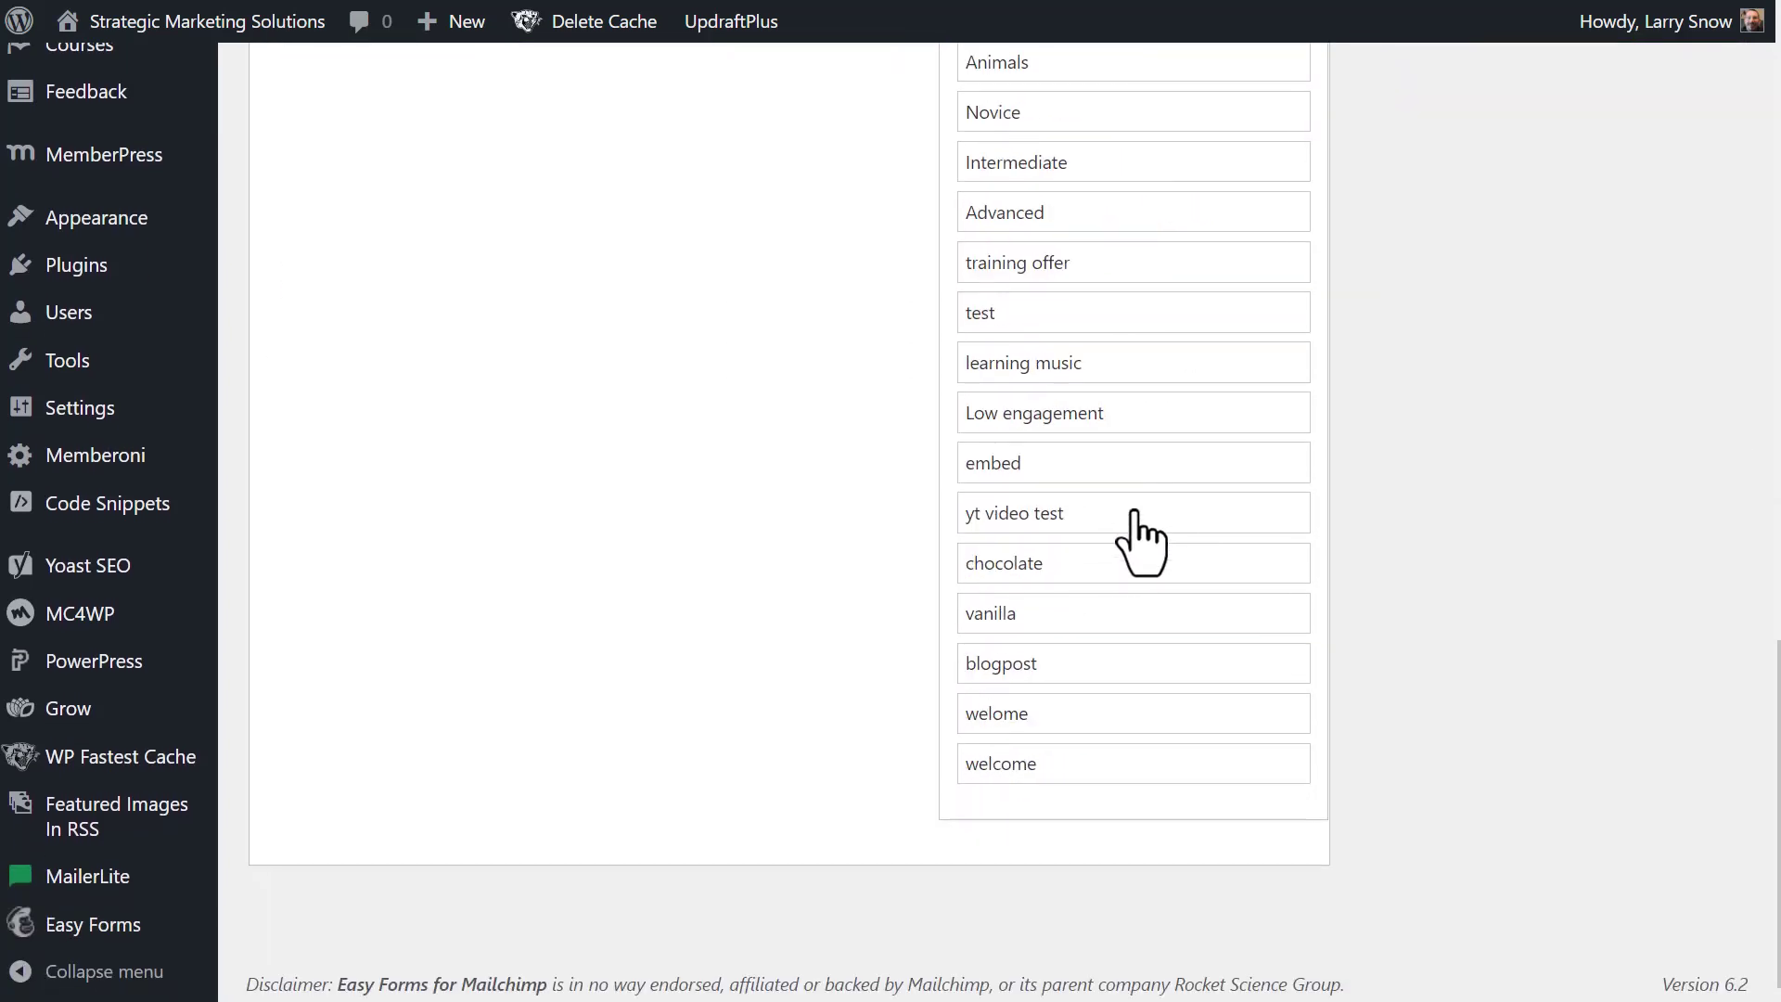
left_click(1023, 765)
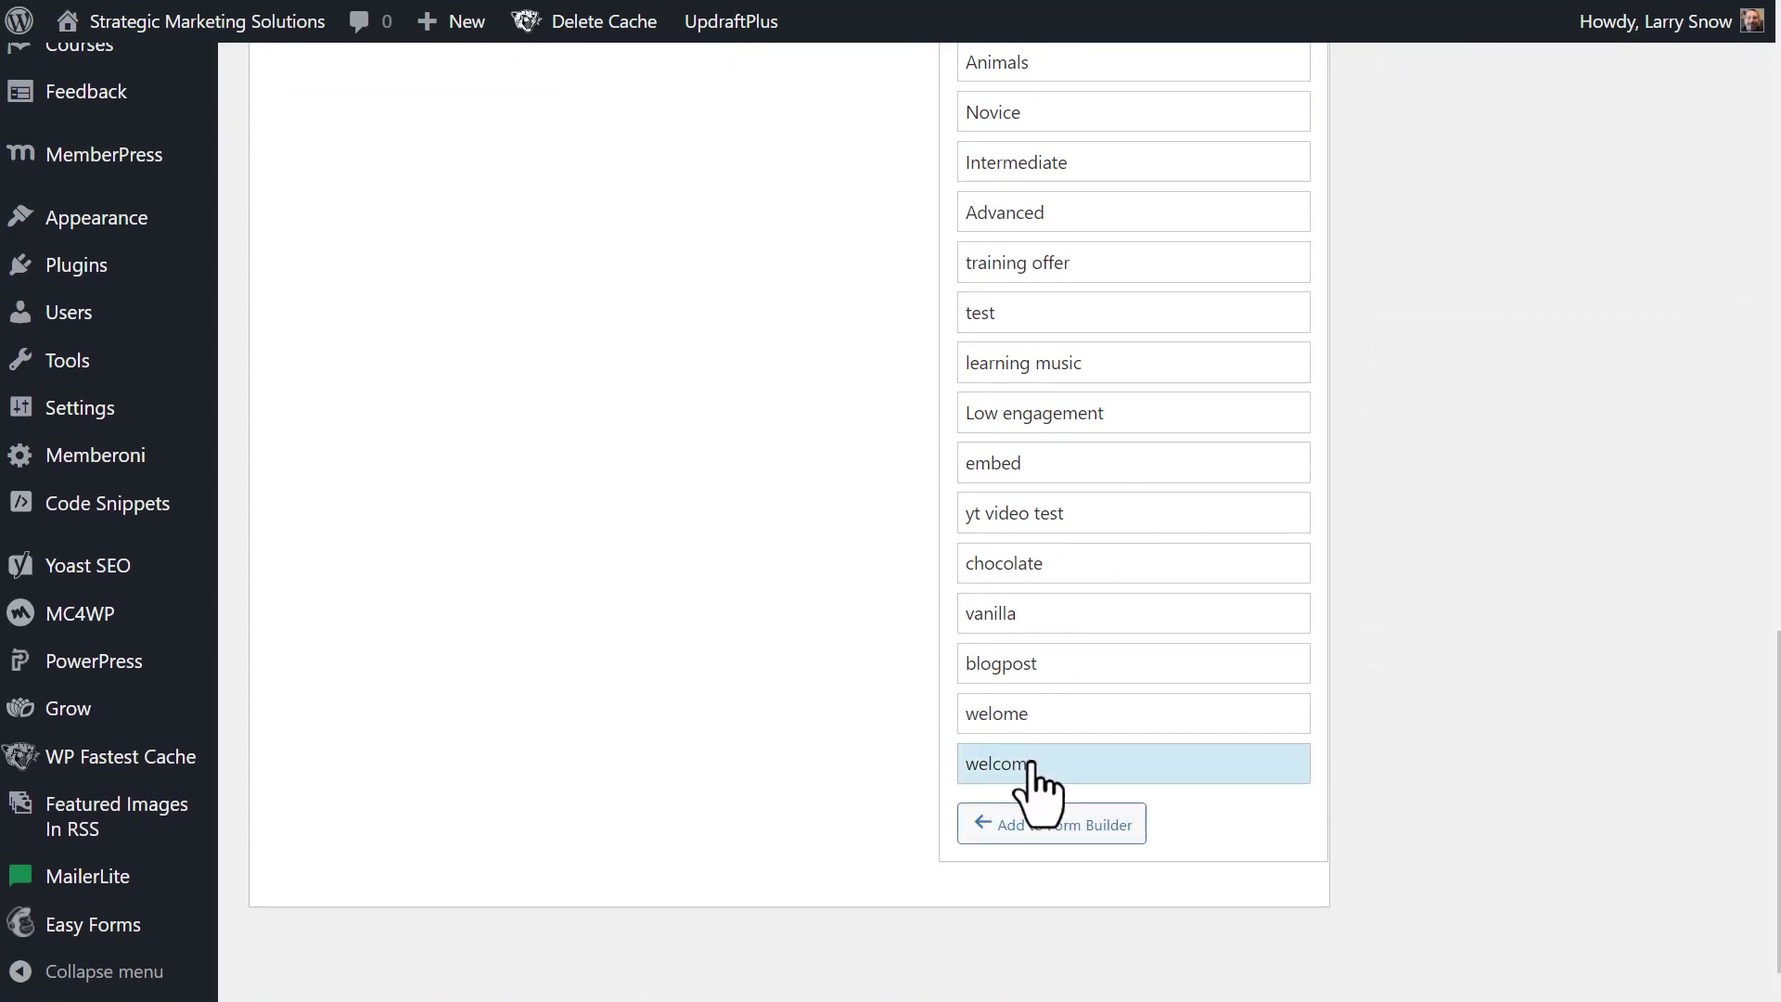
left_click(1073, 823)
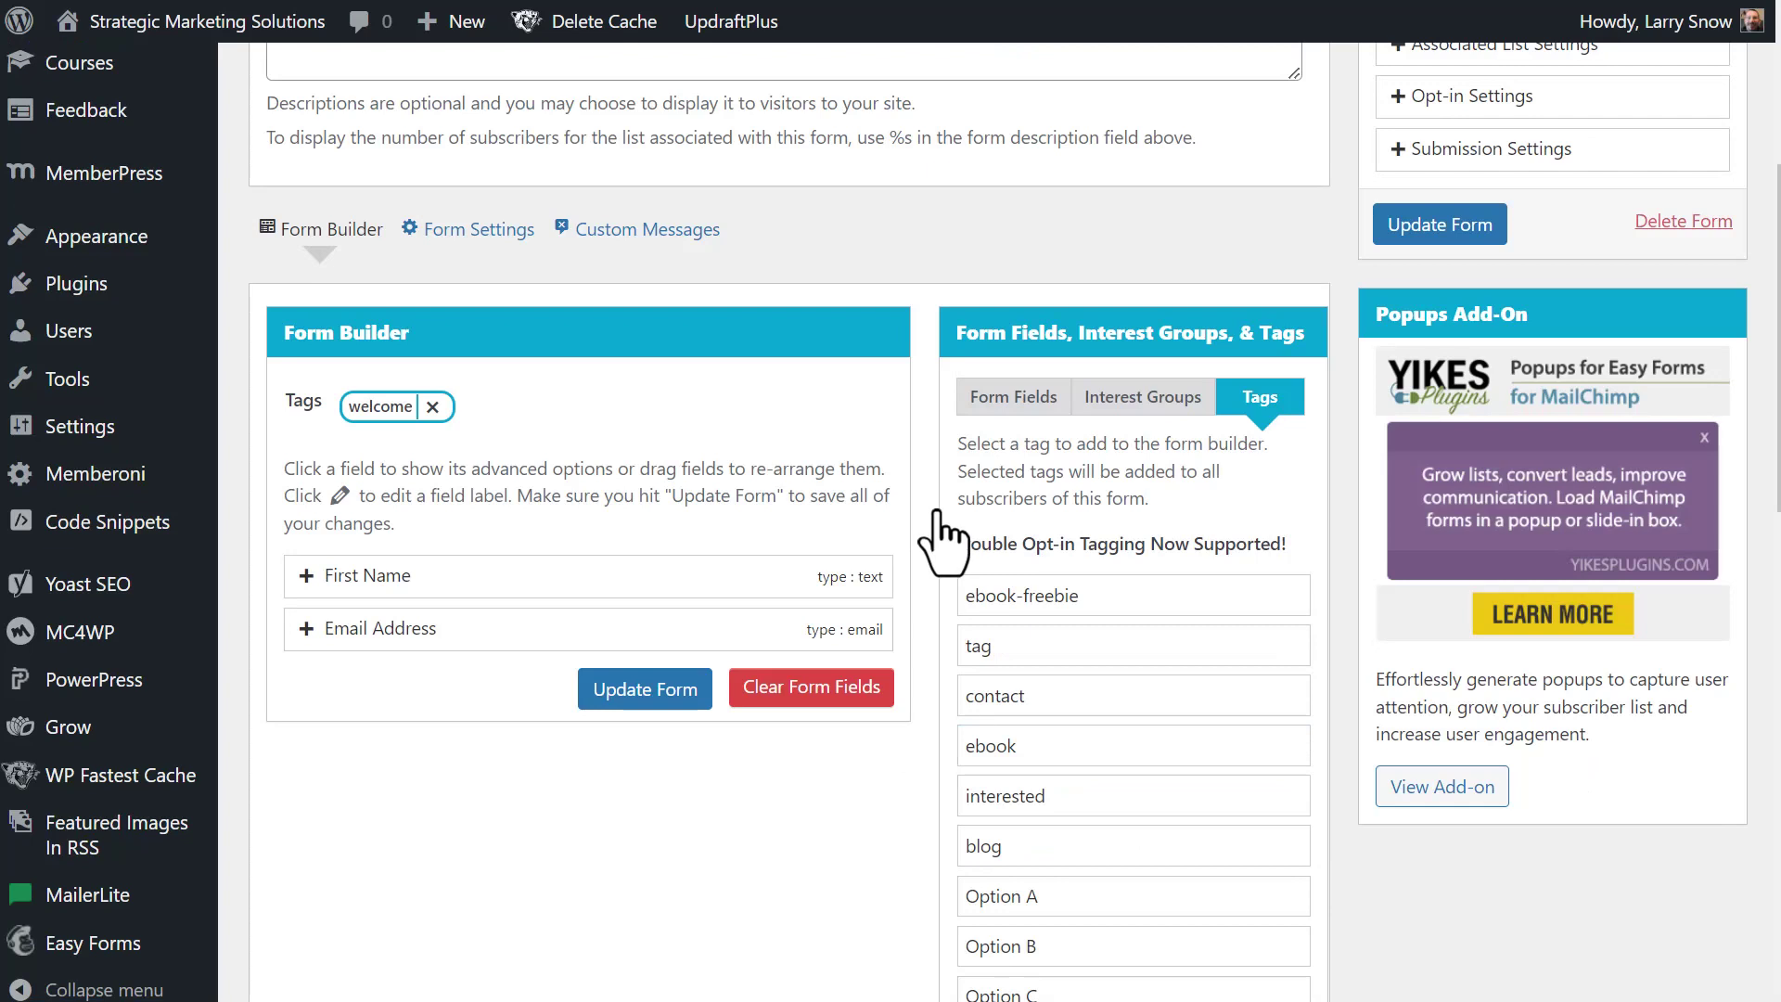
scroll(923, 524, "up", 1)
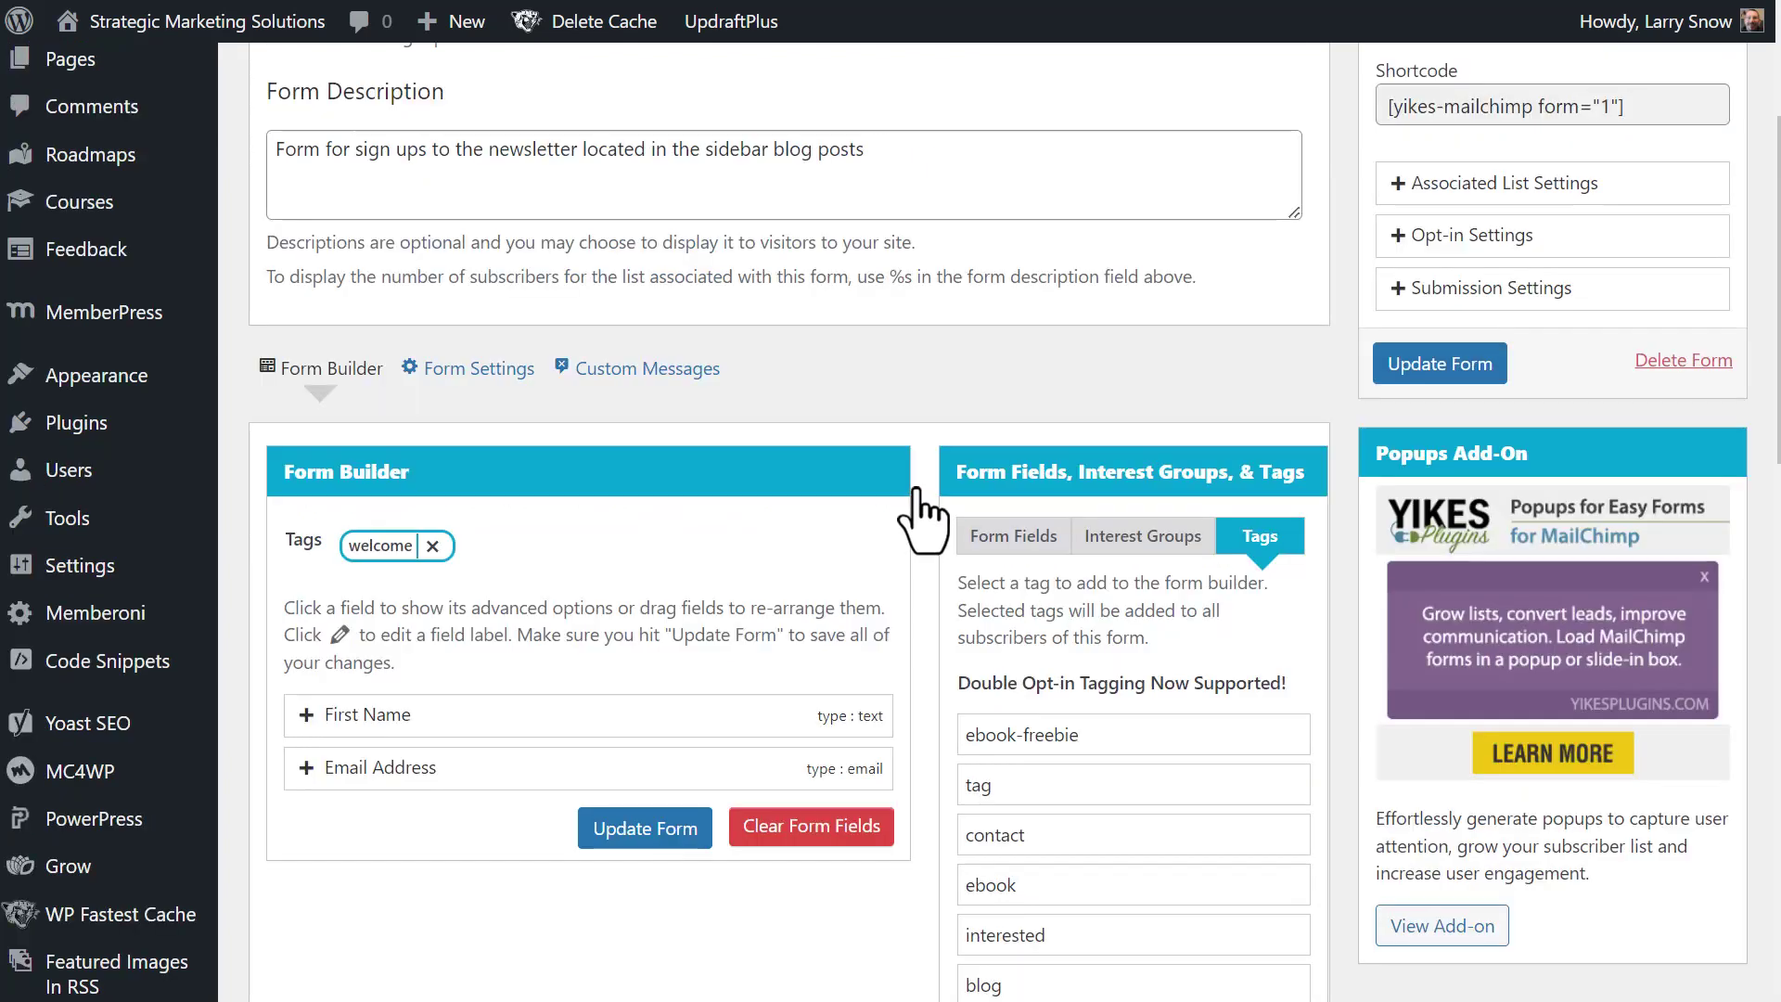
left_click(450, 382)
scroll(714, 475, "down", 1)
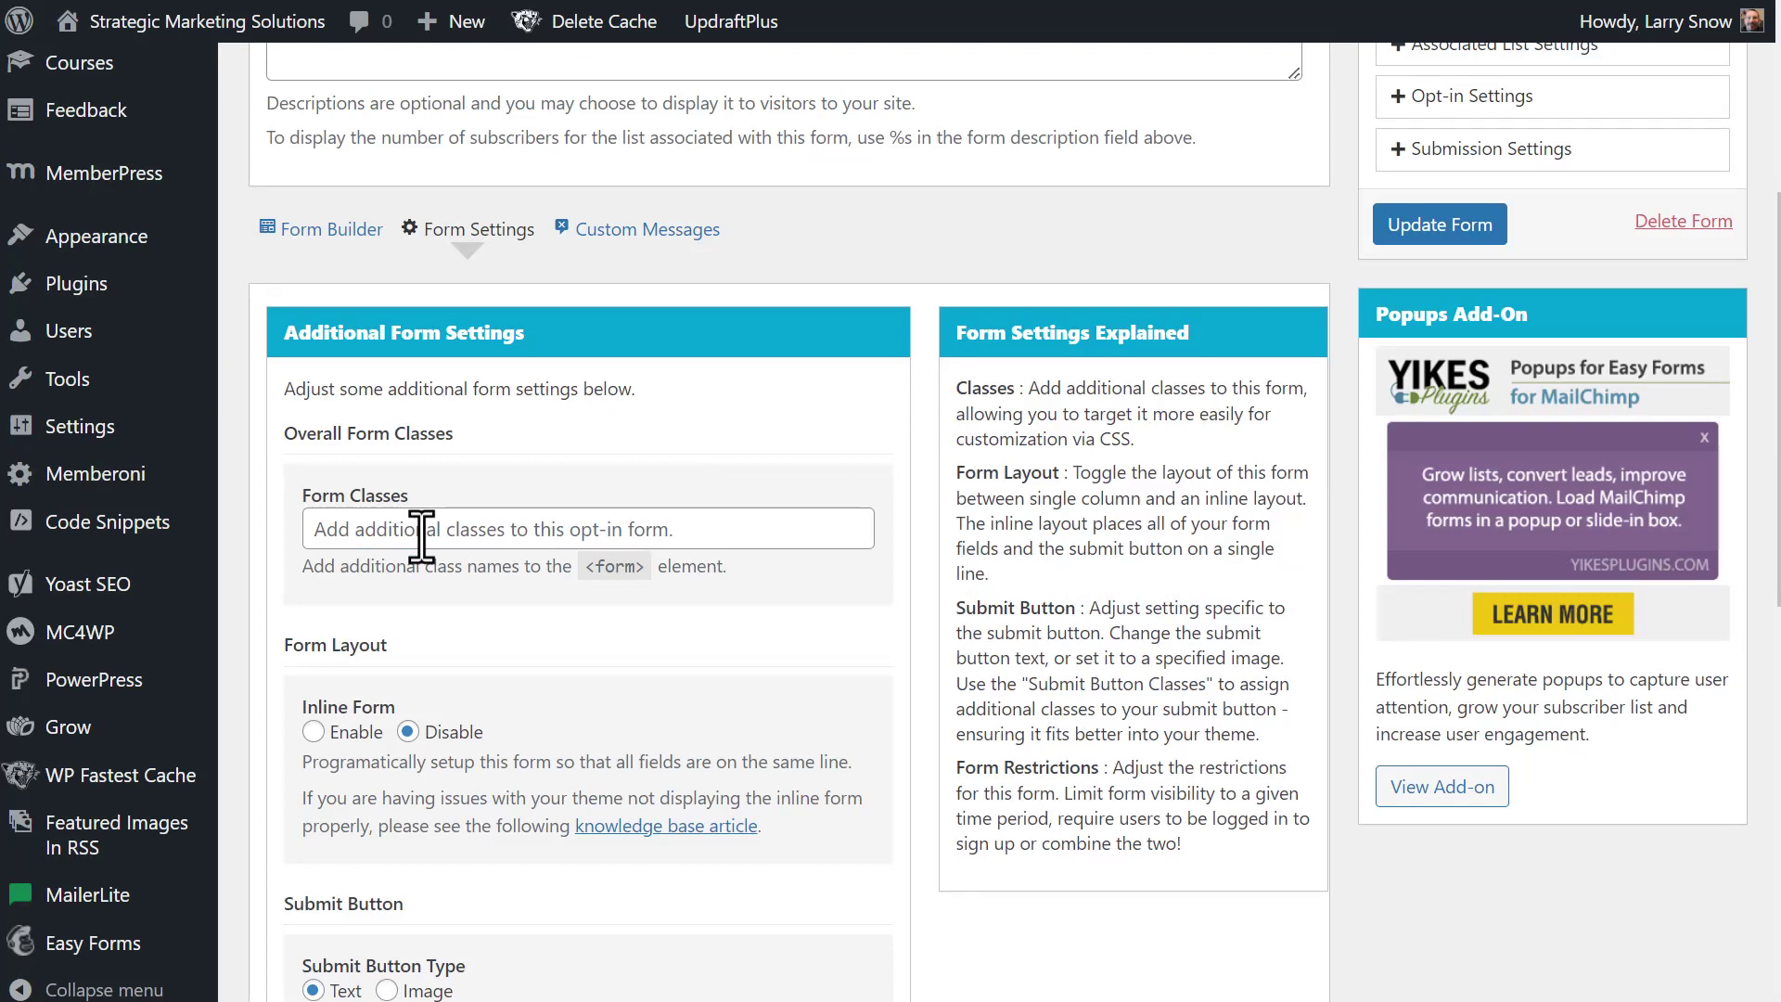
- Change the submit button text from Submit to 'Subscribe Today!'
scroll(432, 723, "down", 1)
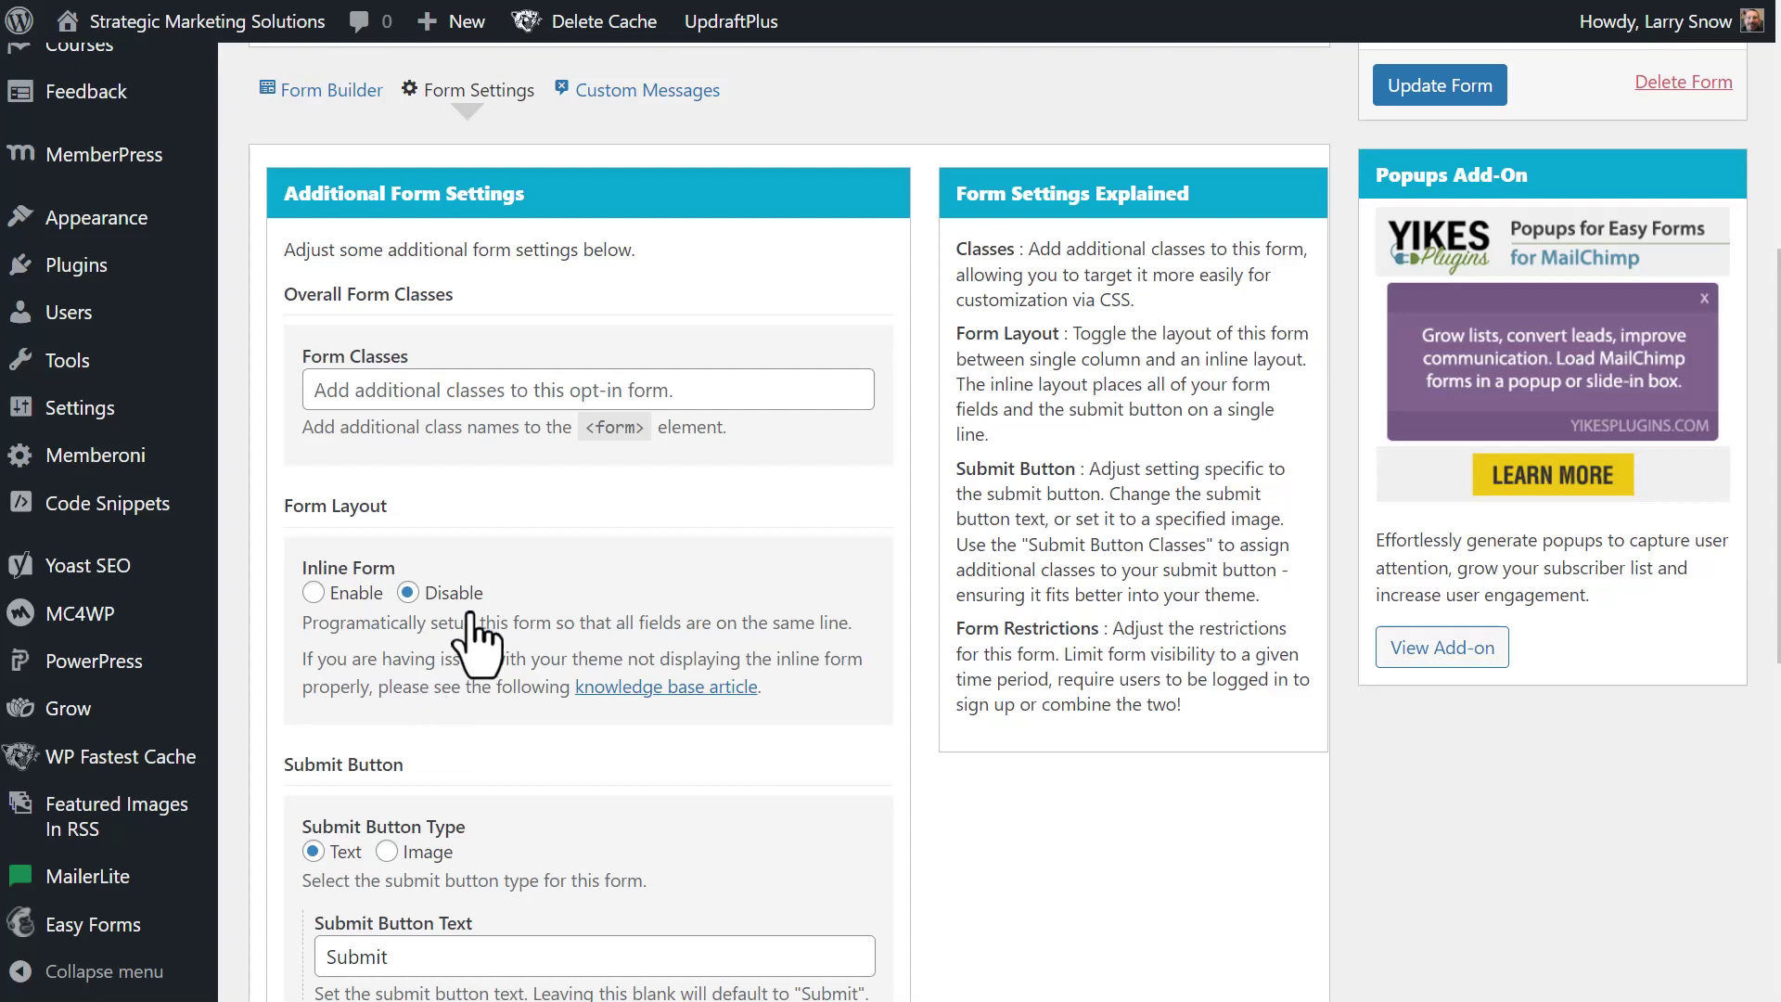
scroll(469, 630, "down", 1)
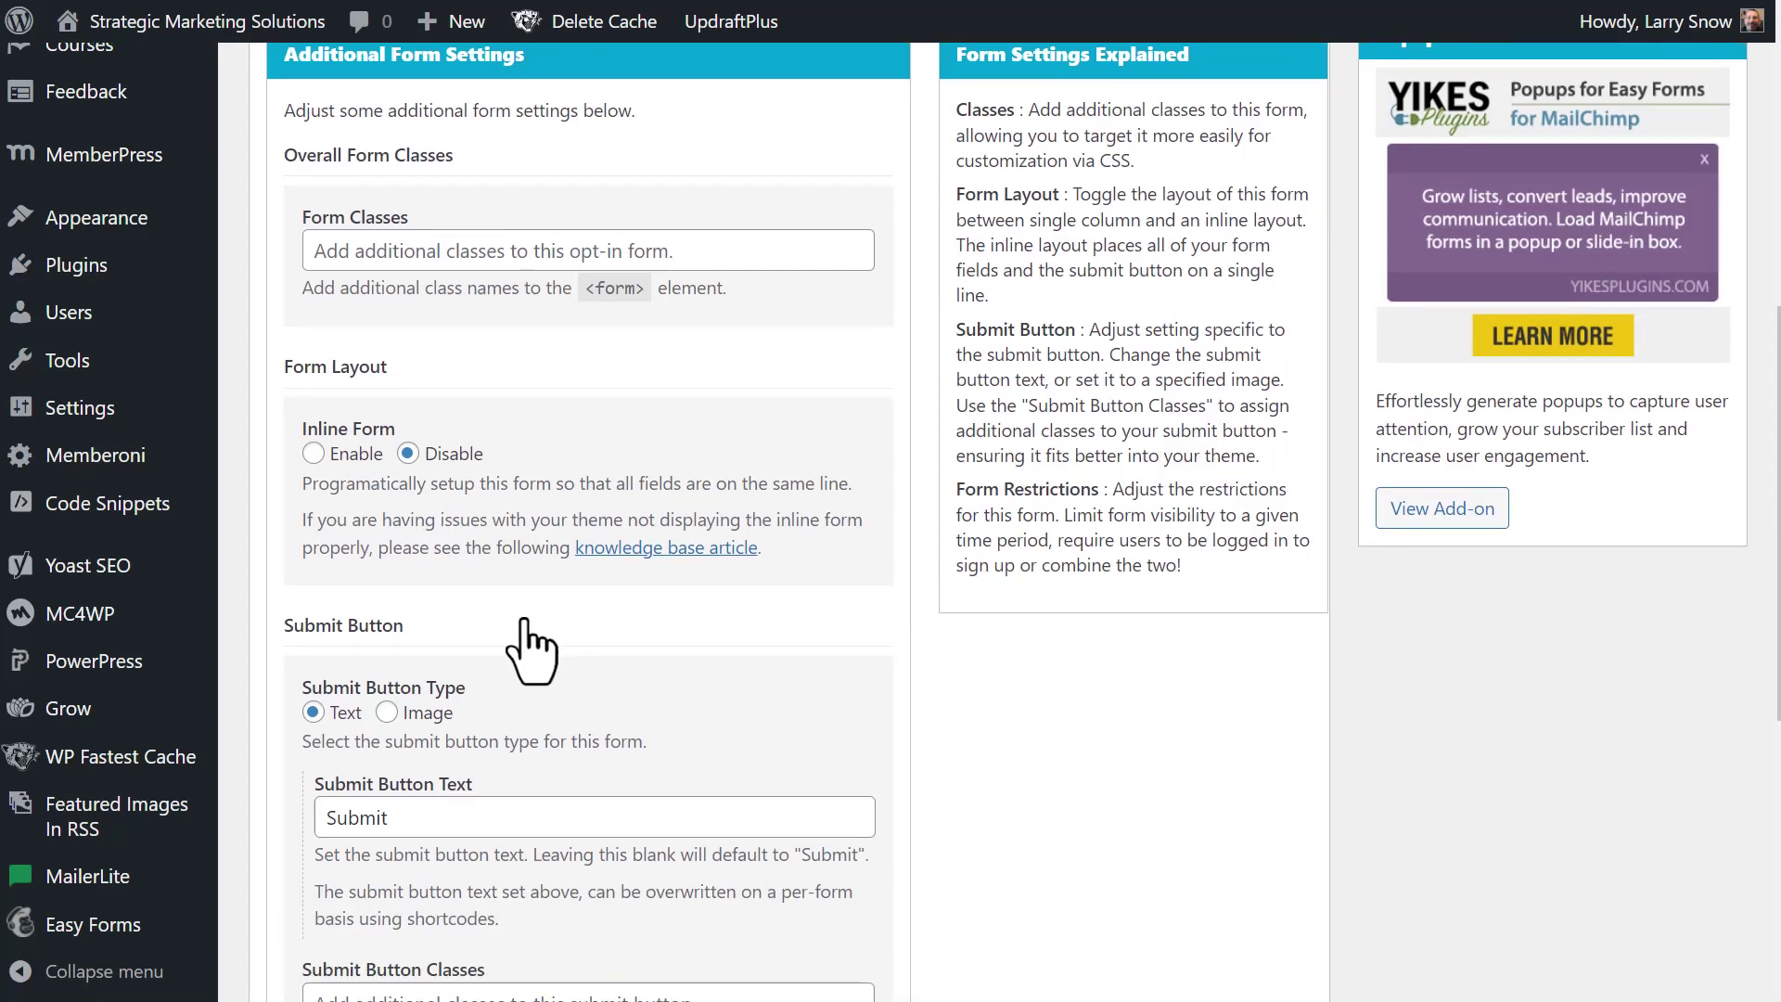
scroll(519, 654, "down", 1)
left_click_drag(398, 676, 295, 688)
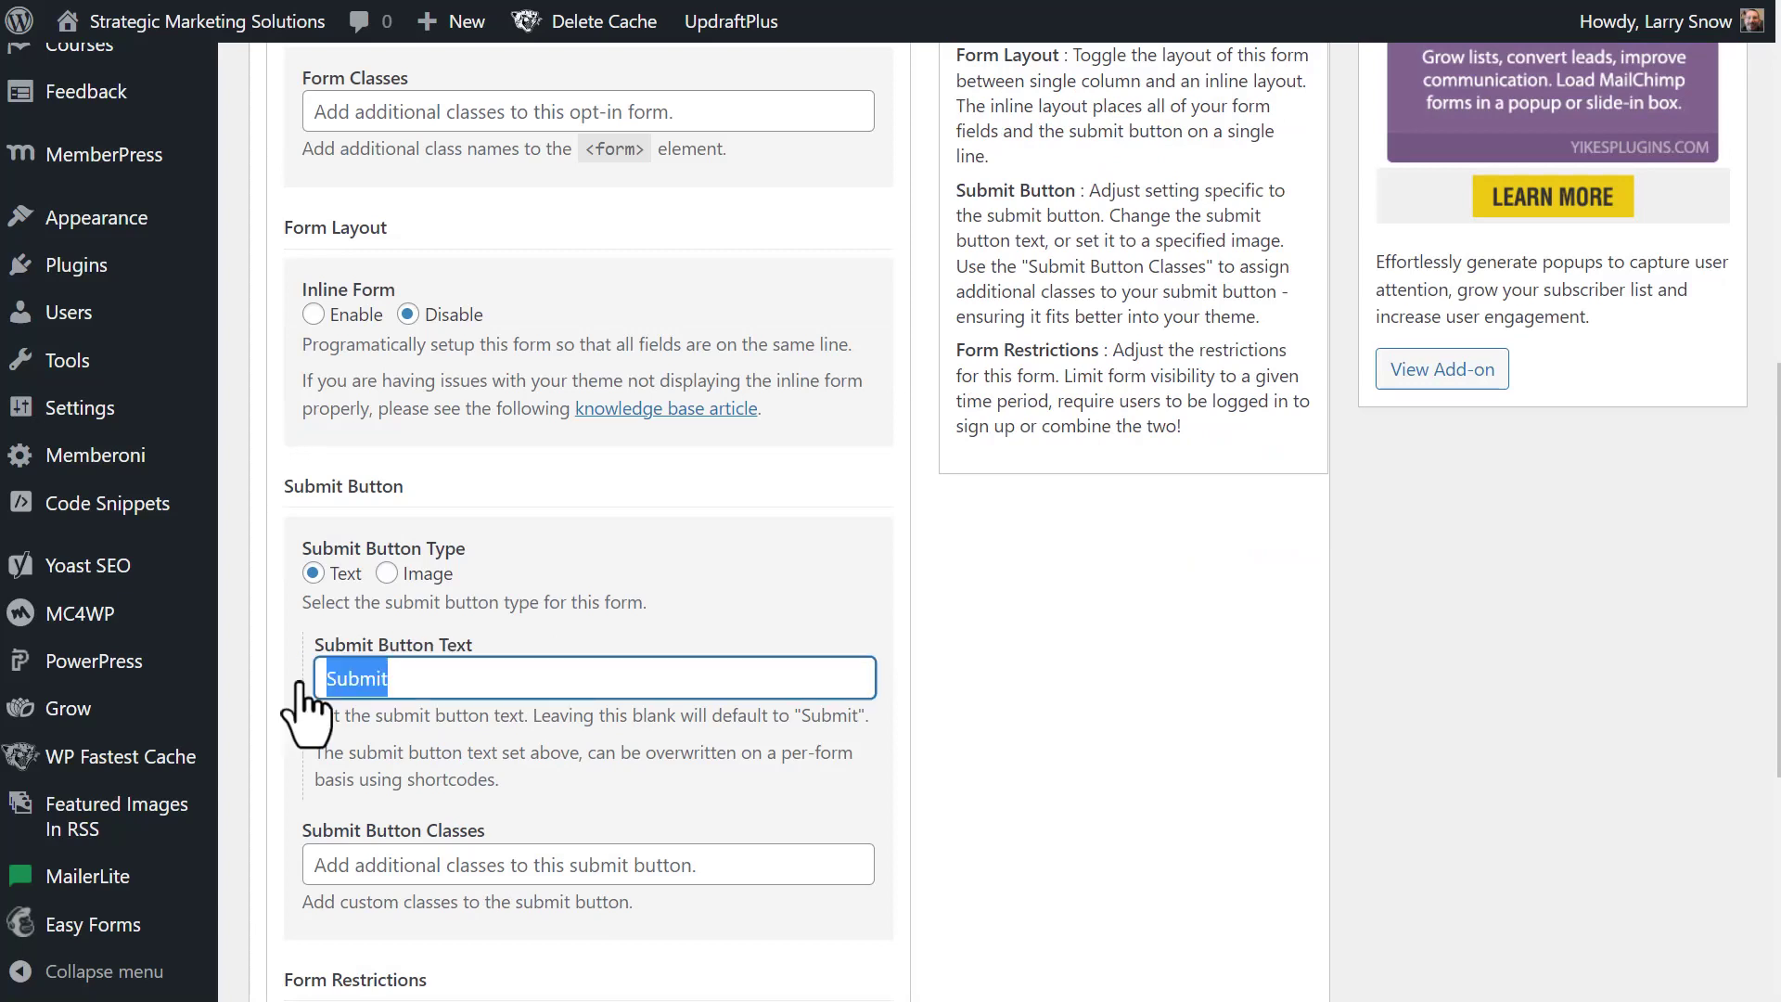
type("Subscri")
key("Down")
key("Return")
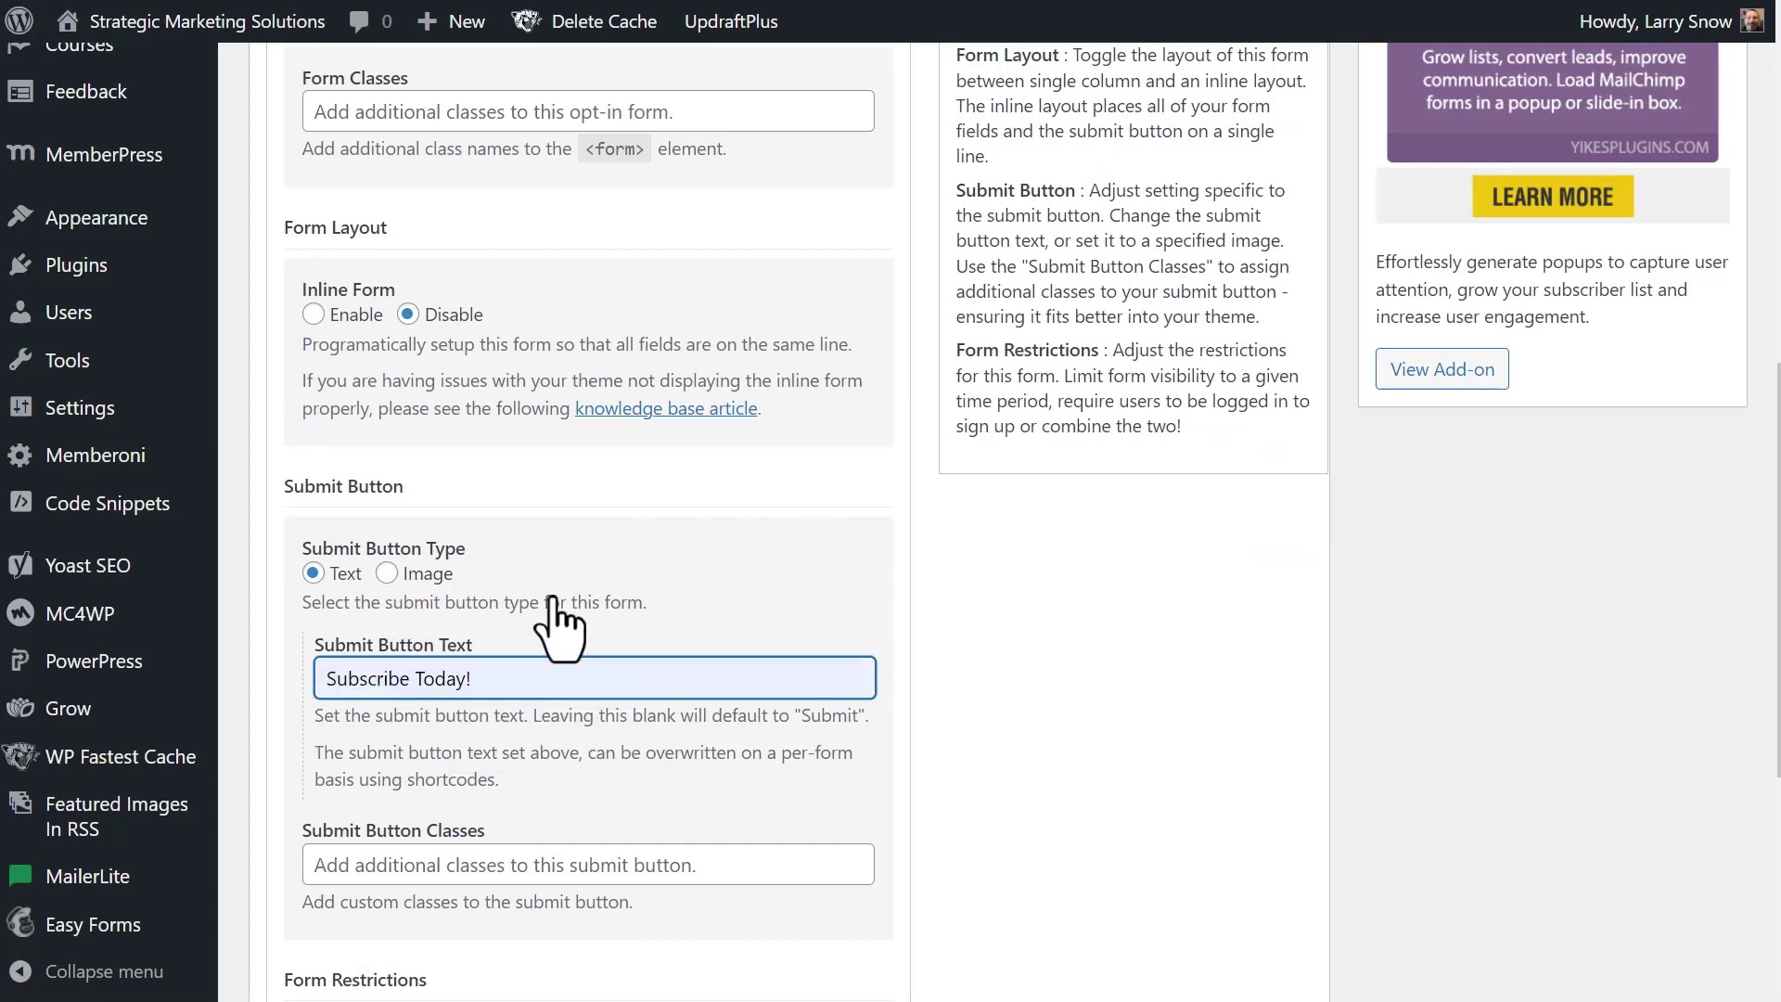
scroll(637, 604, "down", 1)
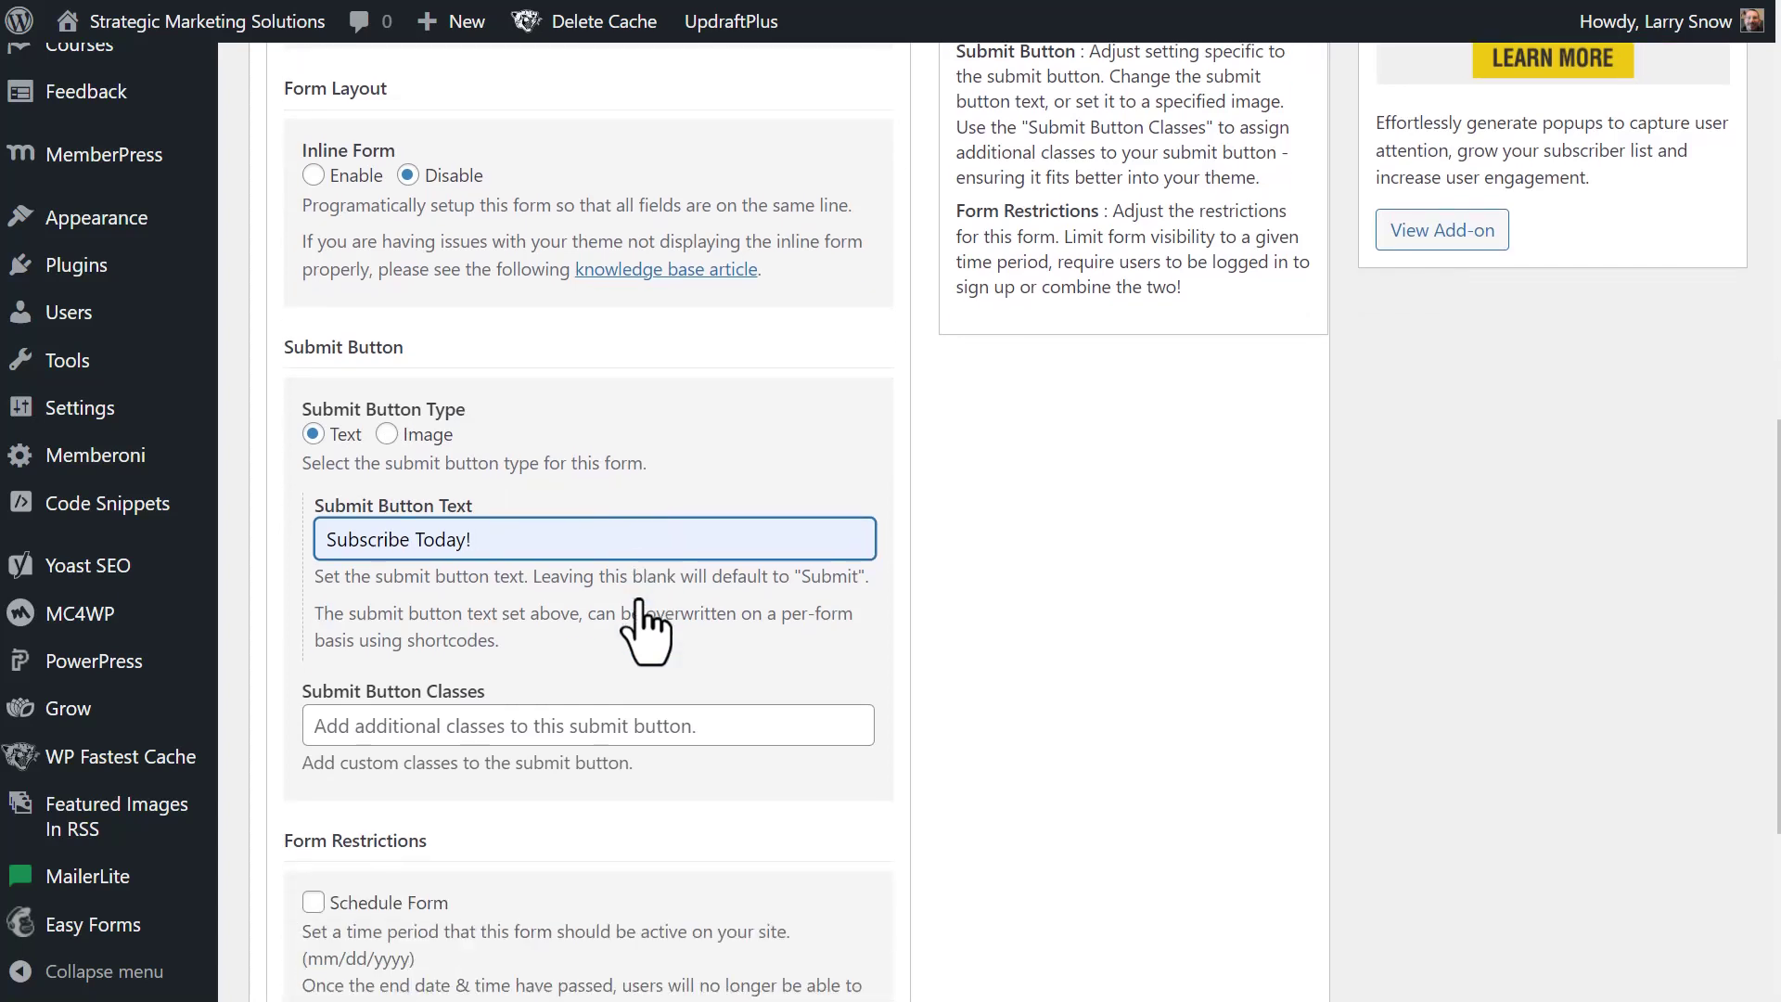
- Set the submit button's custom class to 'button'
left_click(521, 725)
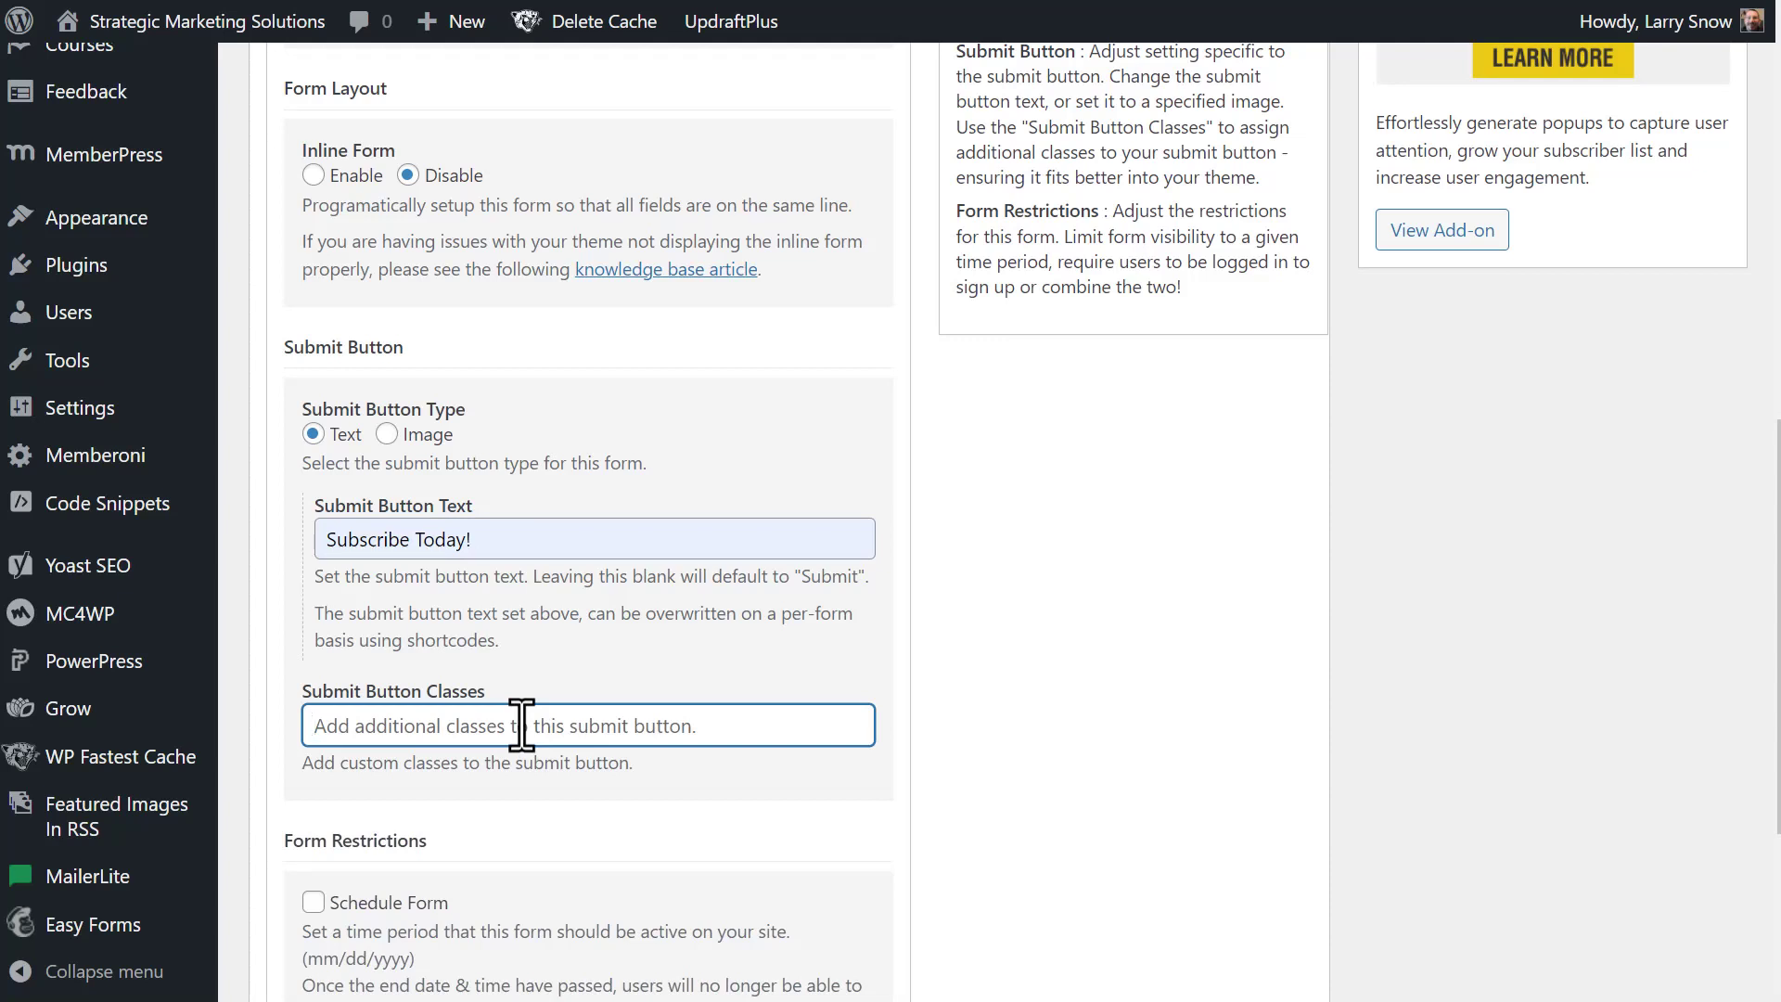
type("button")
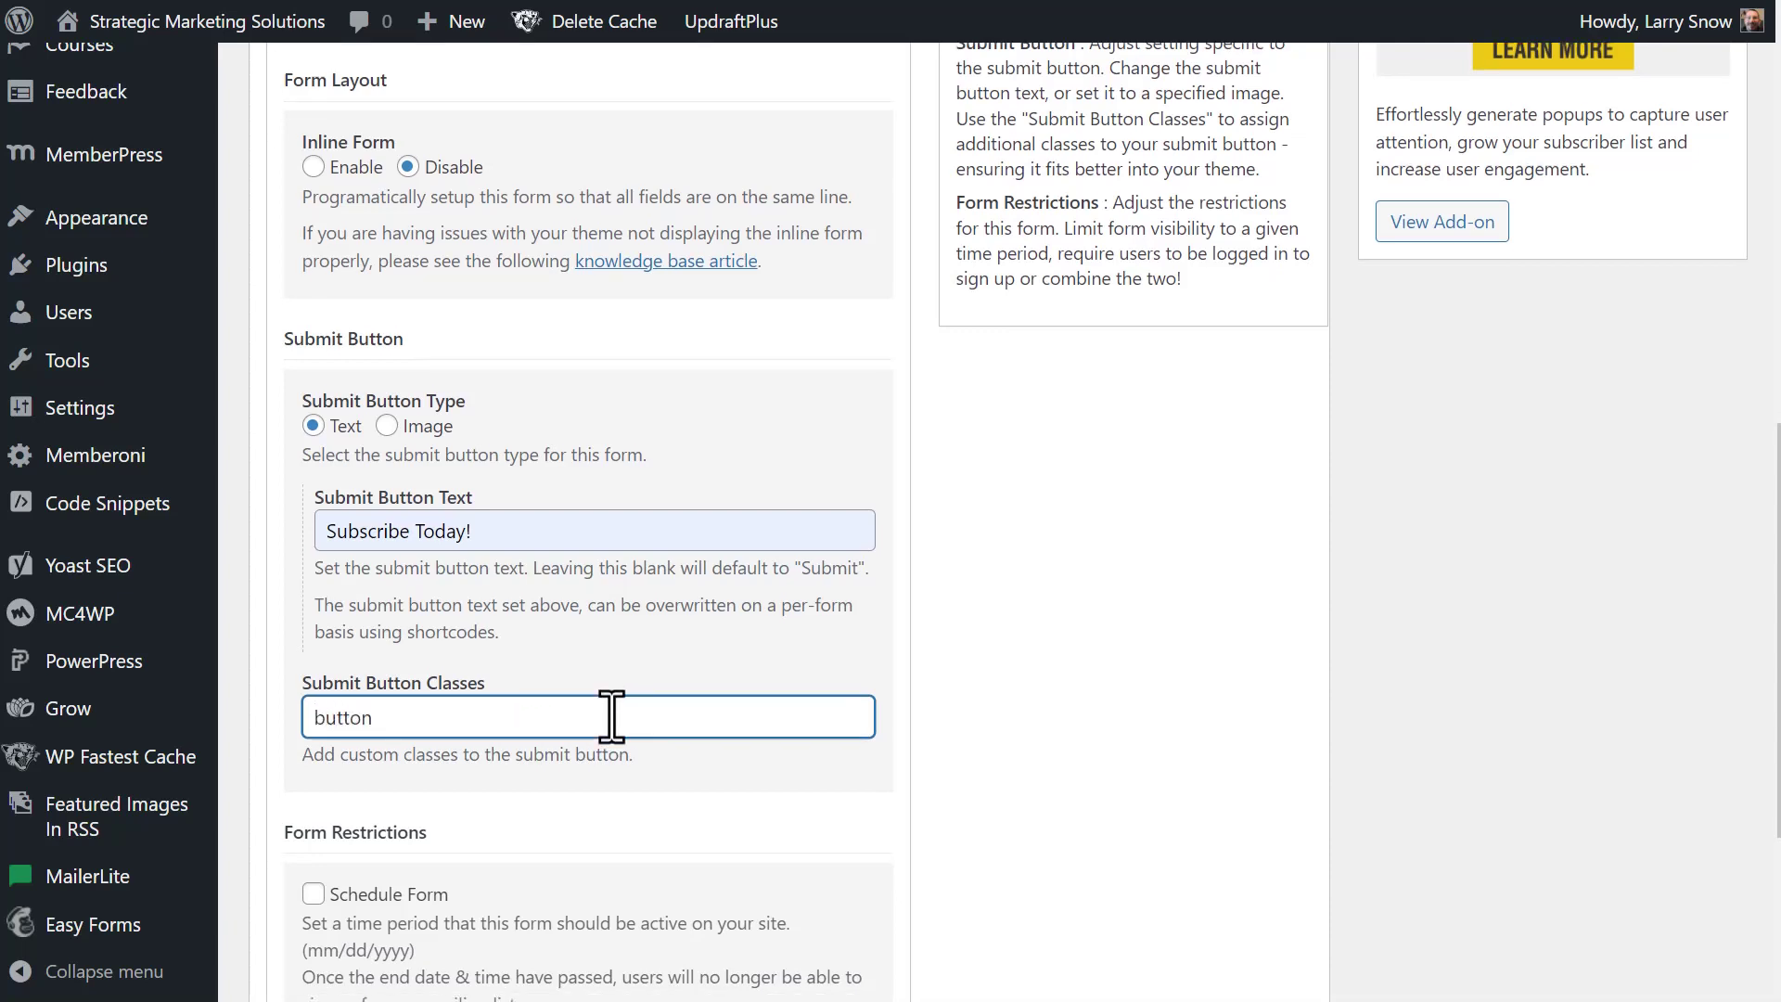
scroll(616, 719, "down", 3)
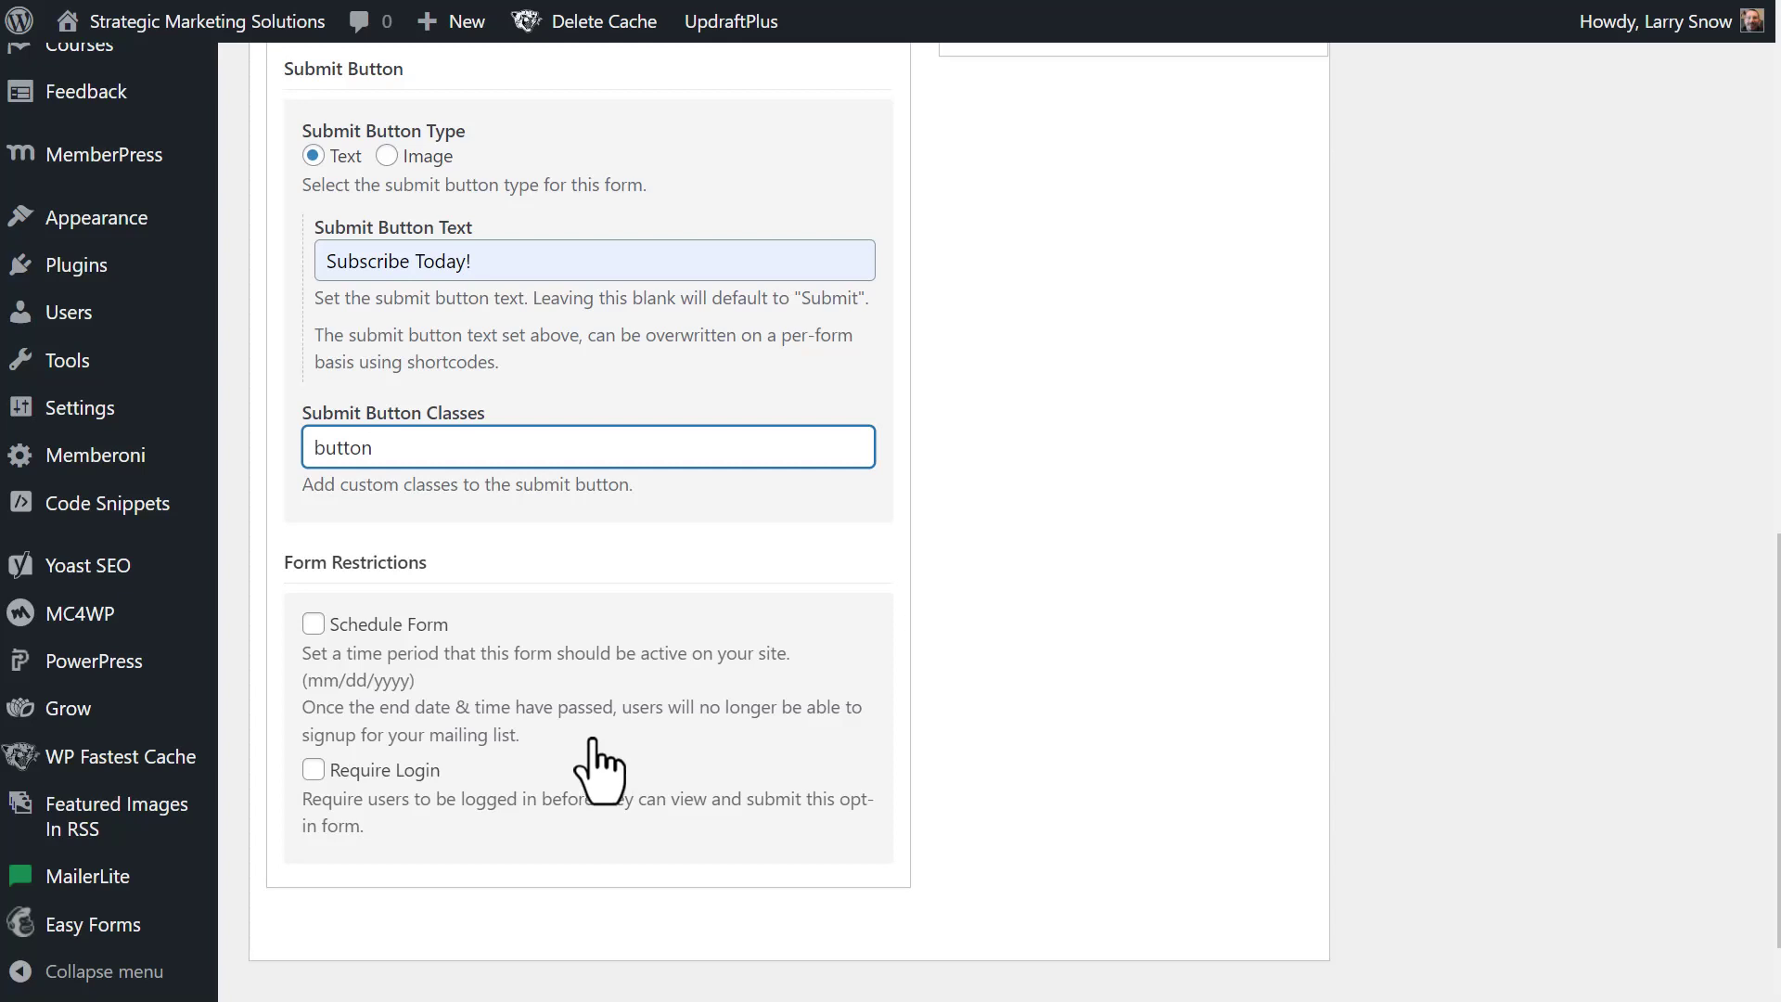
scroll(599, 769, "down", 1)
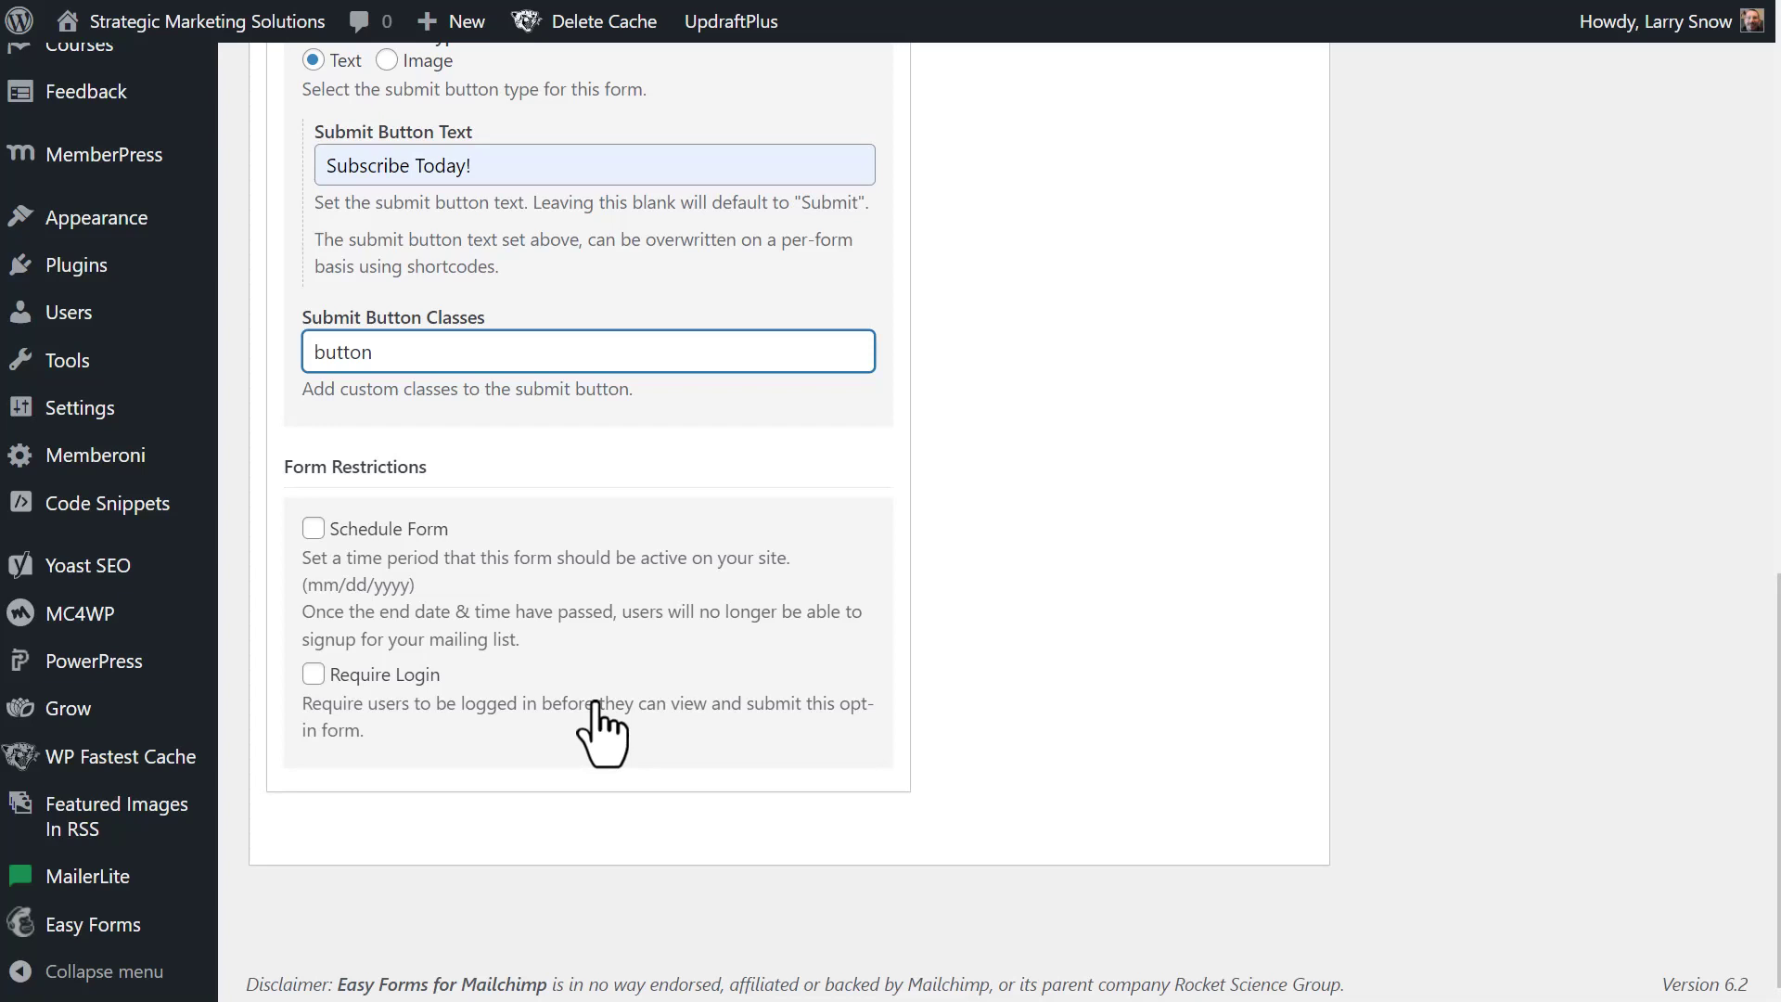
scroll(601, 732, "up", 2)
scroll(600, 733, "up", 10)
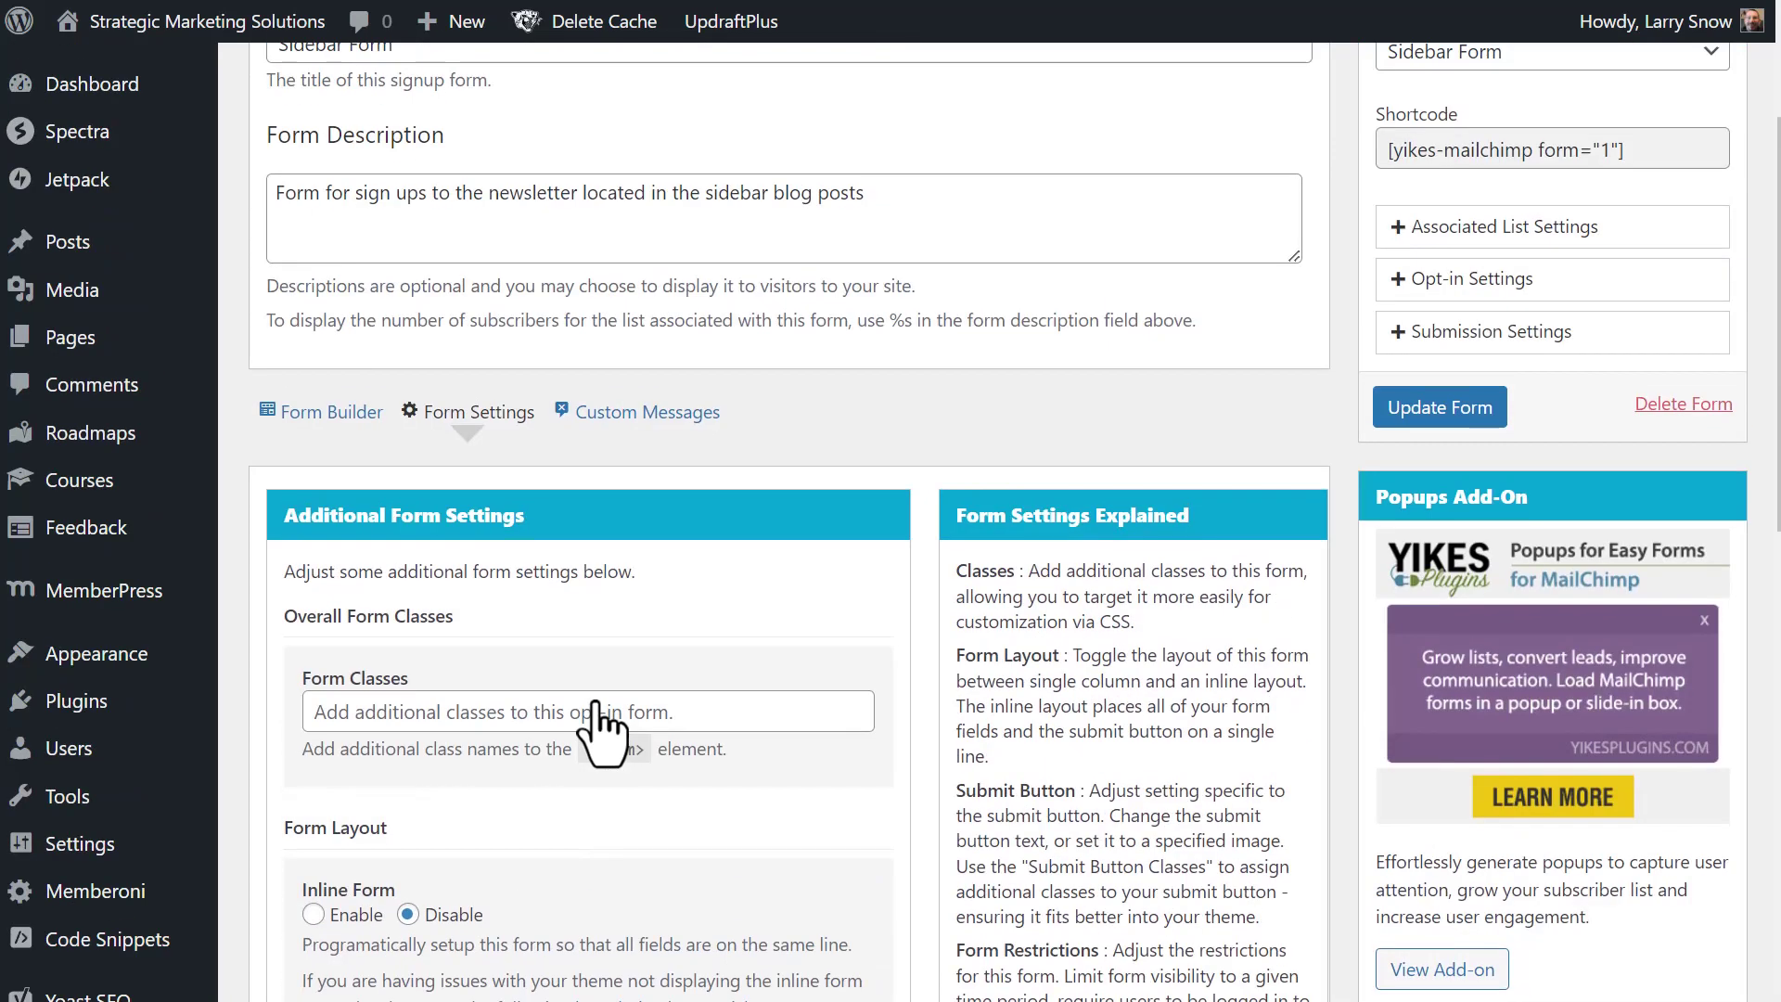
left_click(676, 414)
- Replace the double opt-in success message with 'Thank you for subscribing! Check your inbox for more details!'
scroll(925, 500, "down", 3)
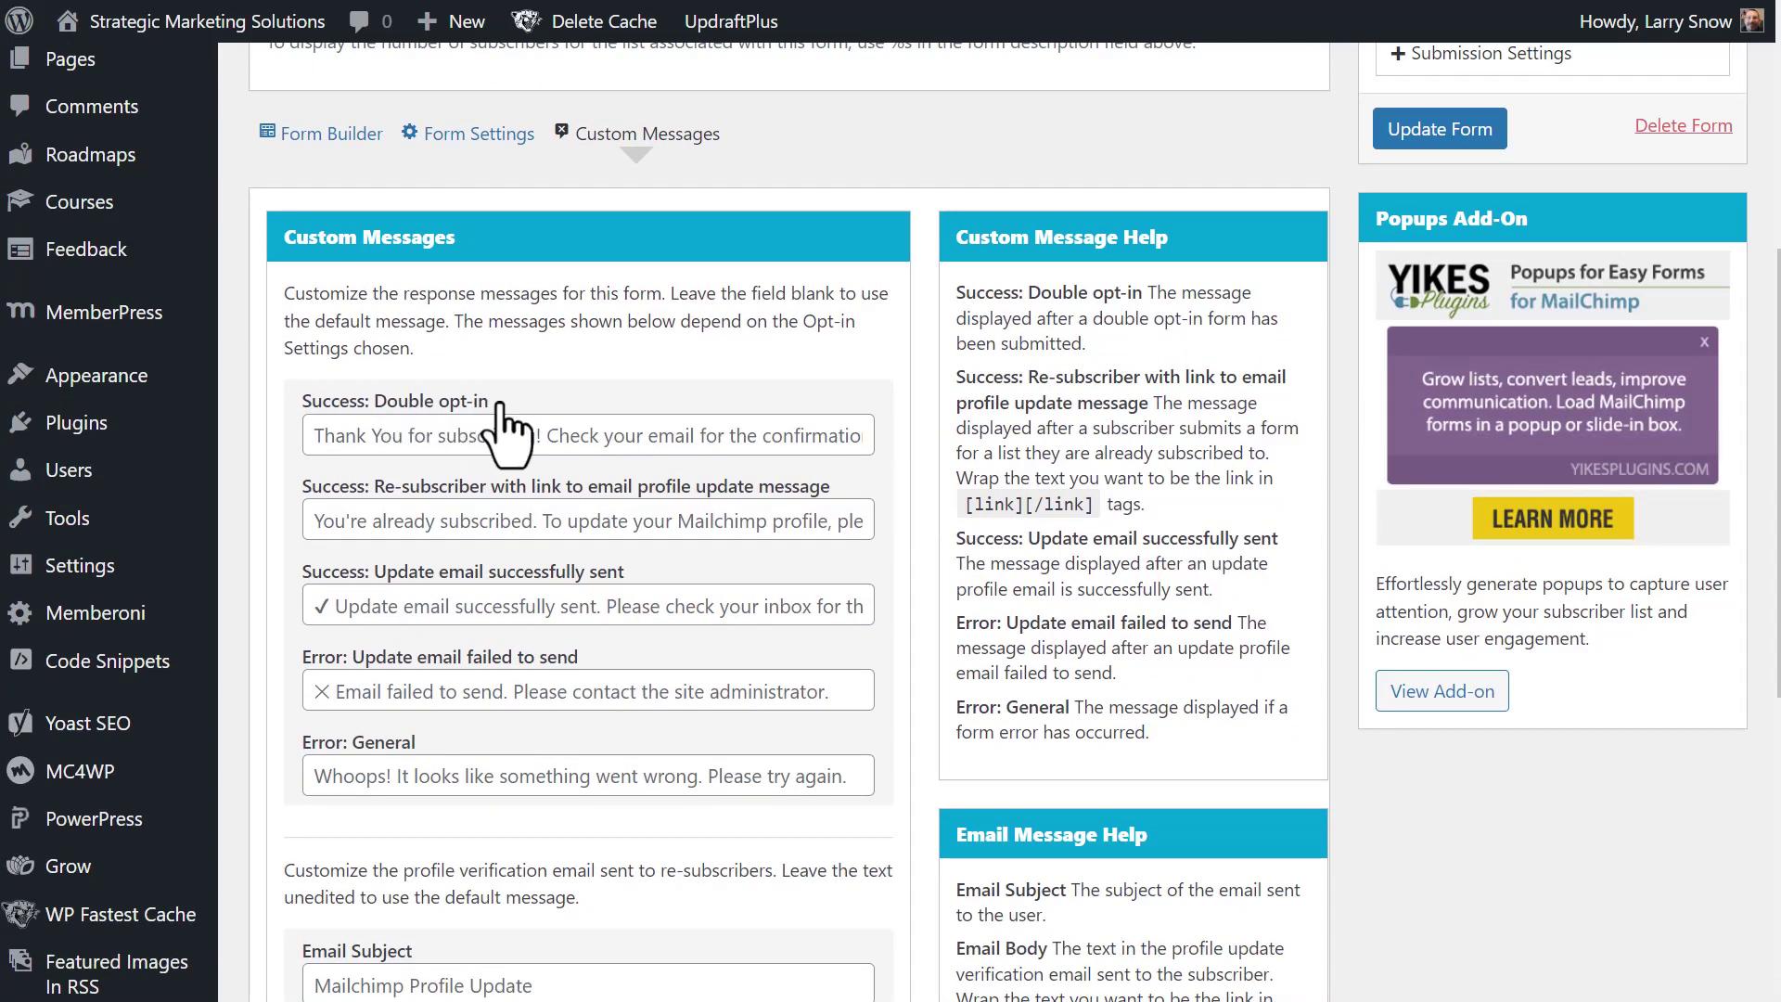
scroll(506, 427, "down", 2)
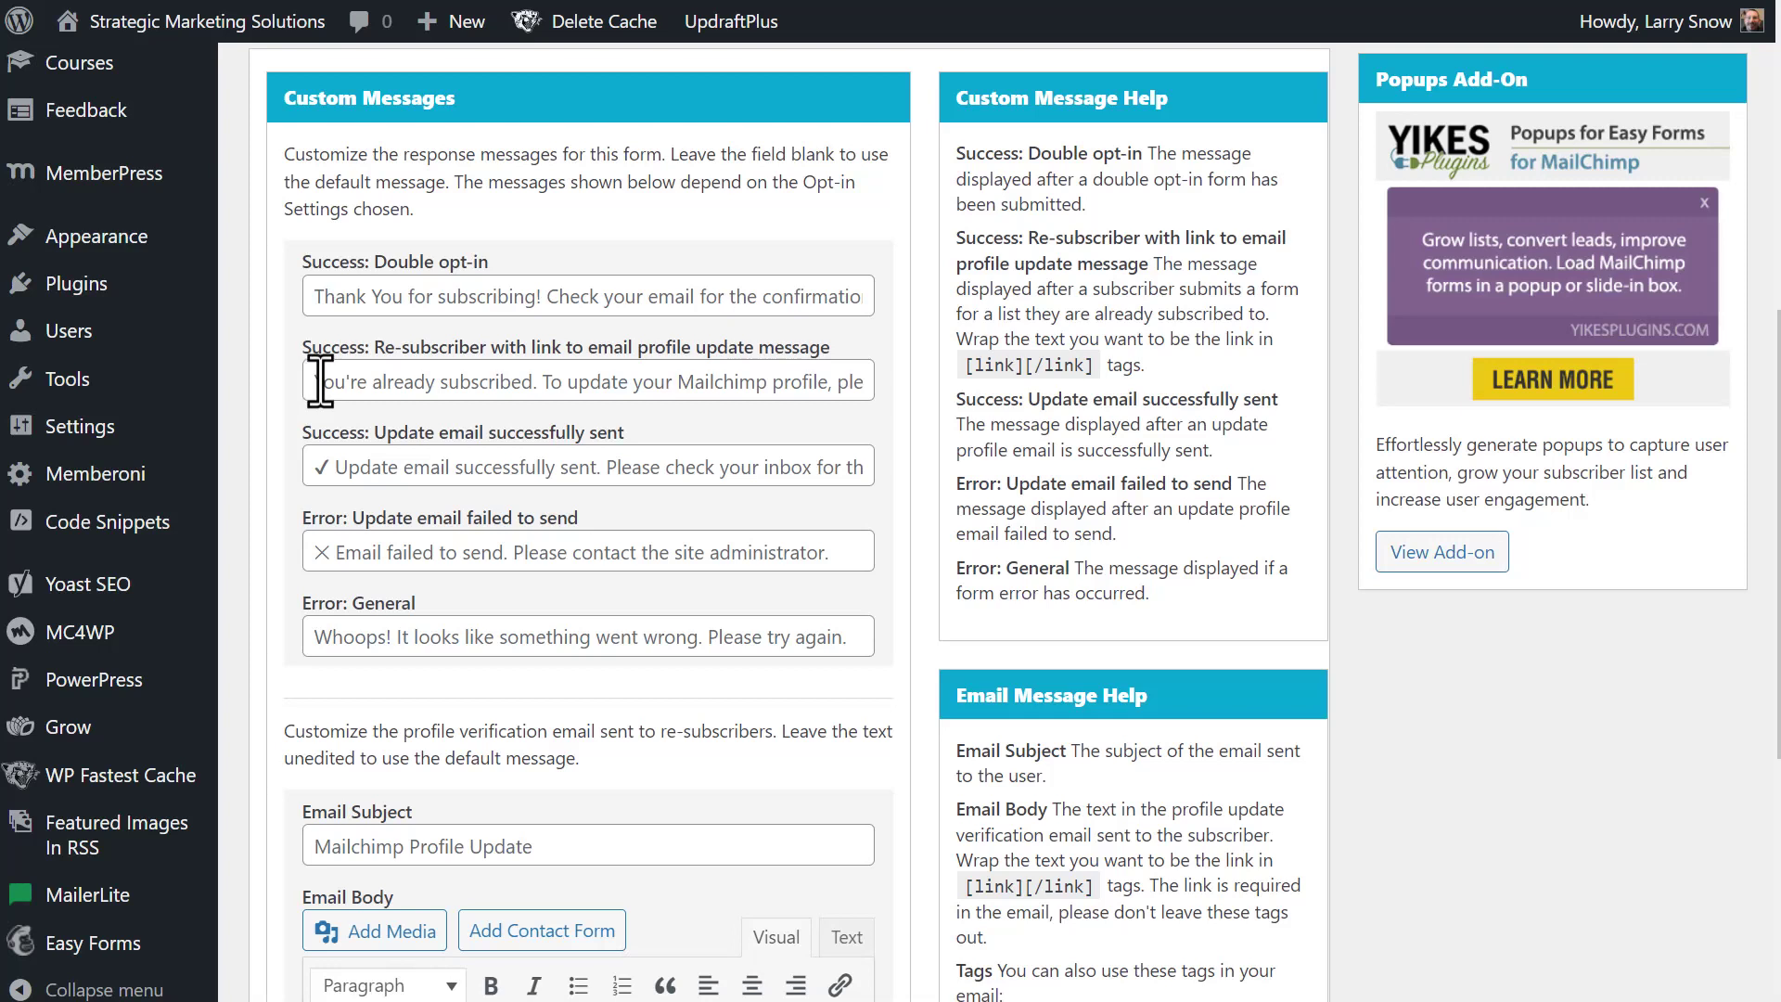
left_click(310, 293)
key("ctrl+a")
key("BackSpace")
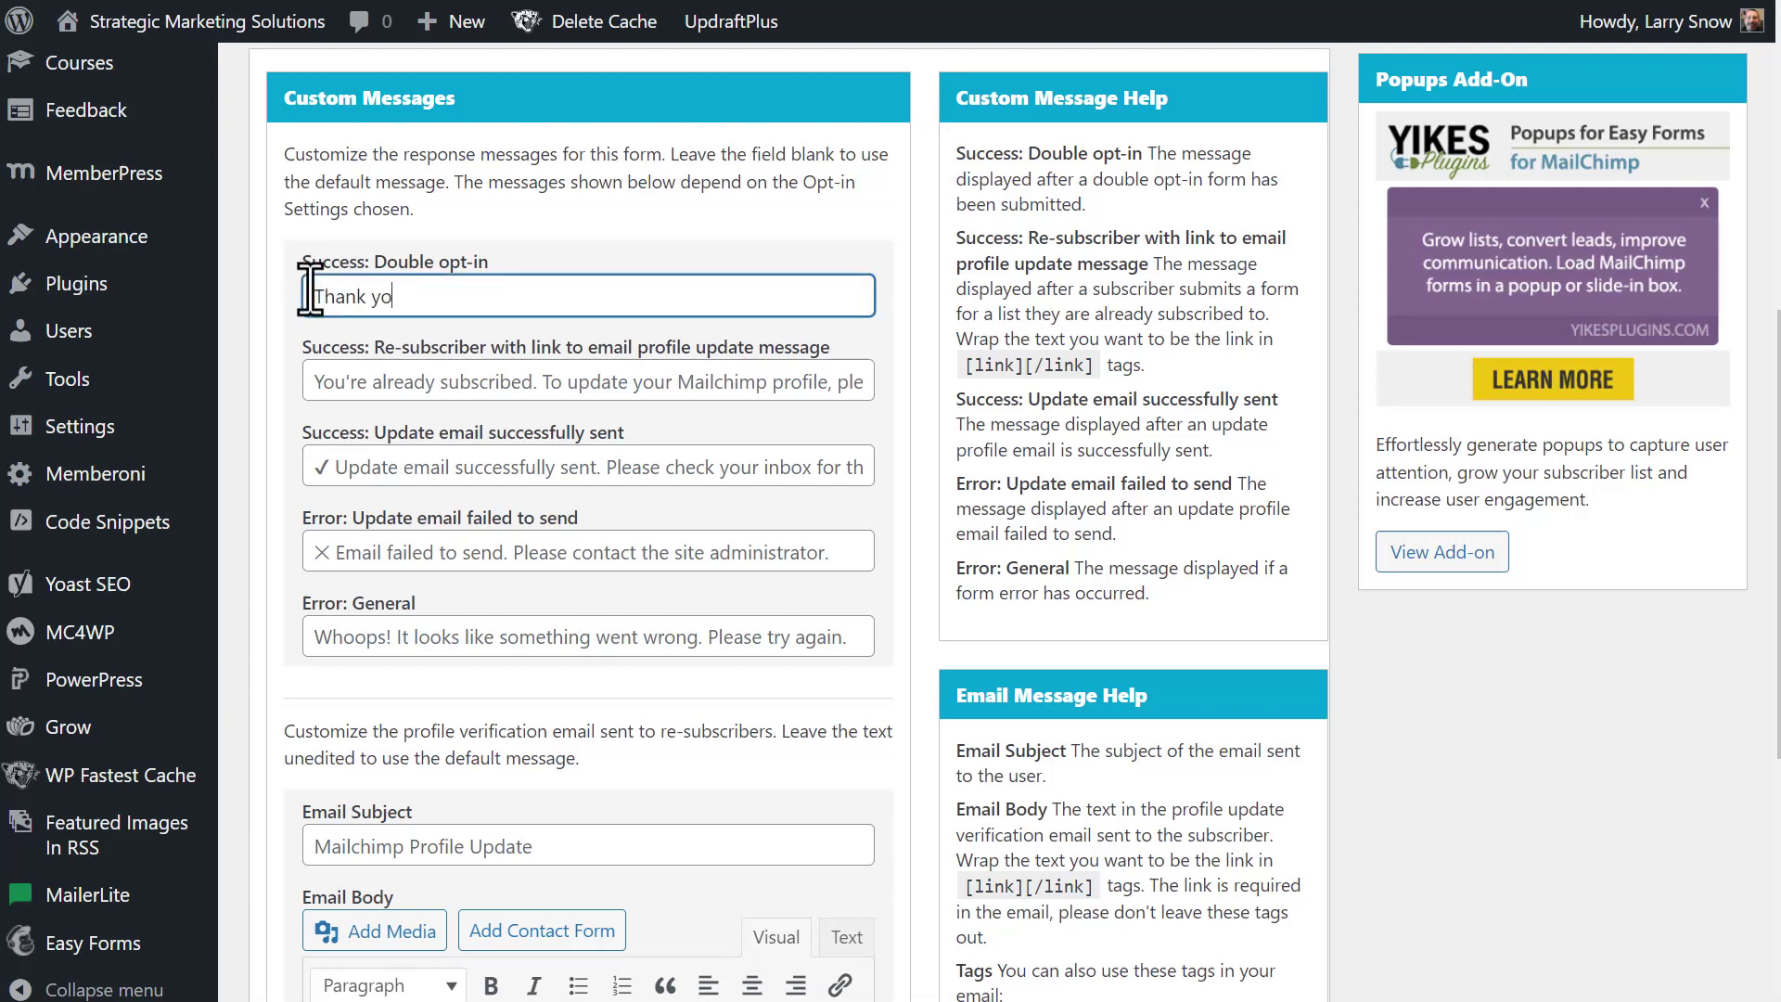
type("Thank youf")
key("BackSpace")
key("BackSpace")
type("for subscribing! Check your inbox fo")
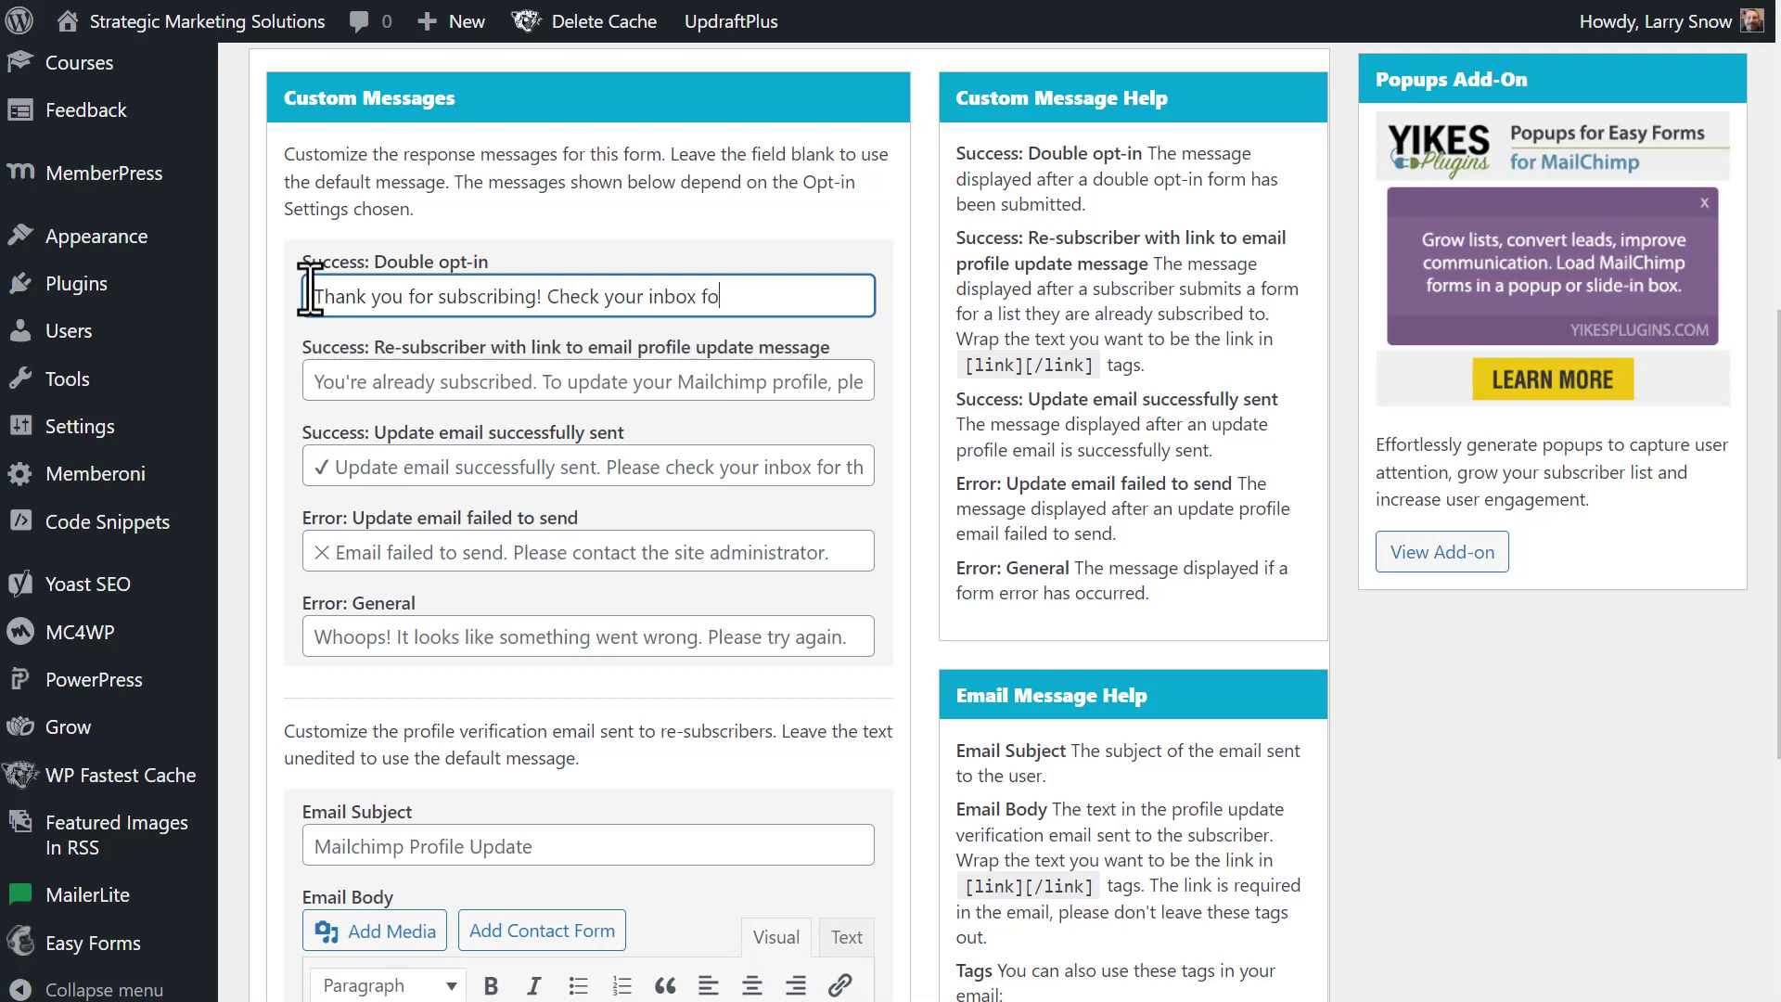
type("r more details!")
scroll(271, 306, "down", 1)
scroll(271, 306, "down", 2)
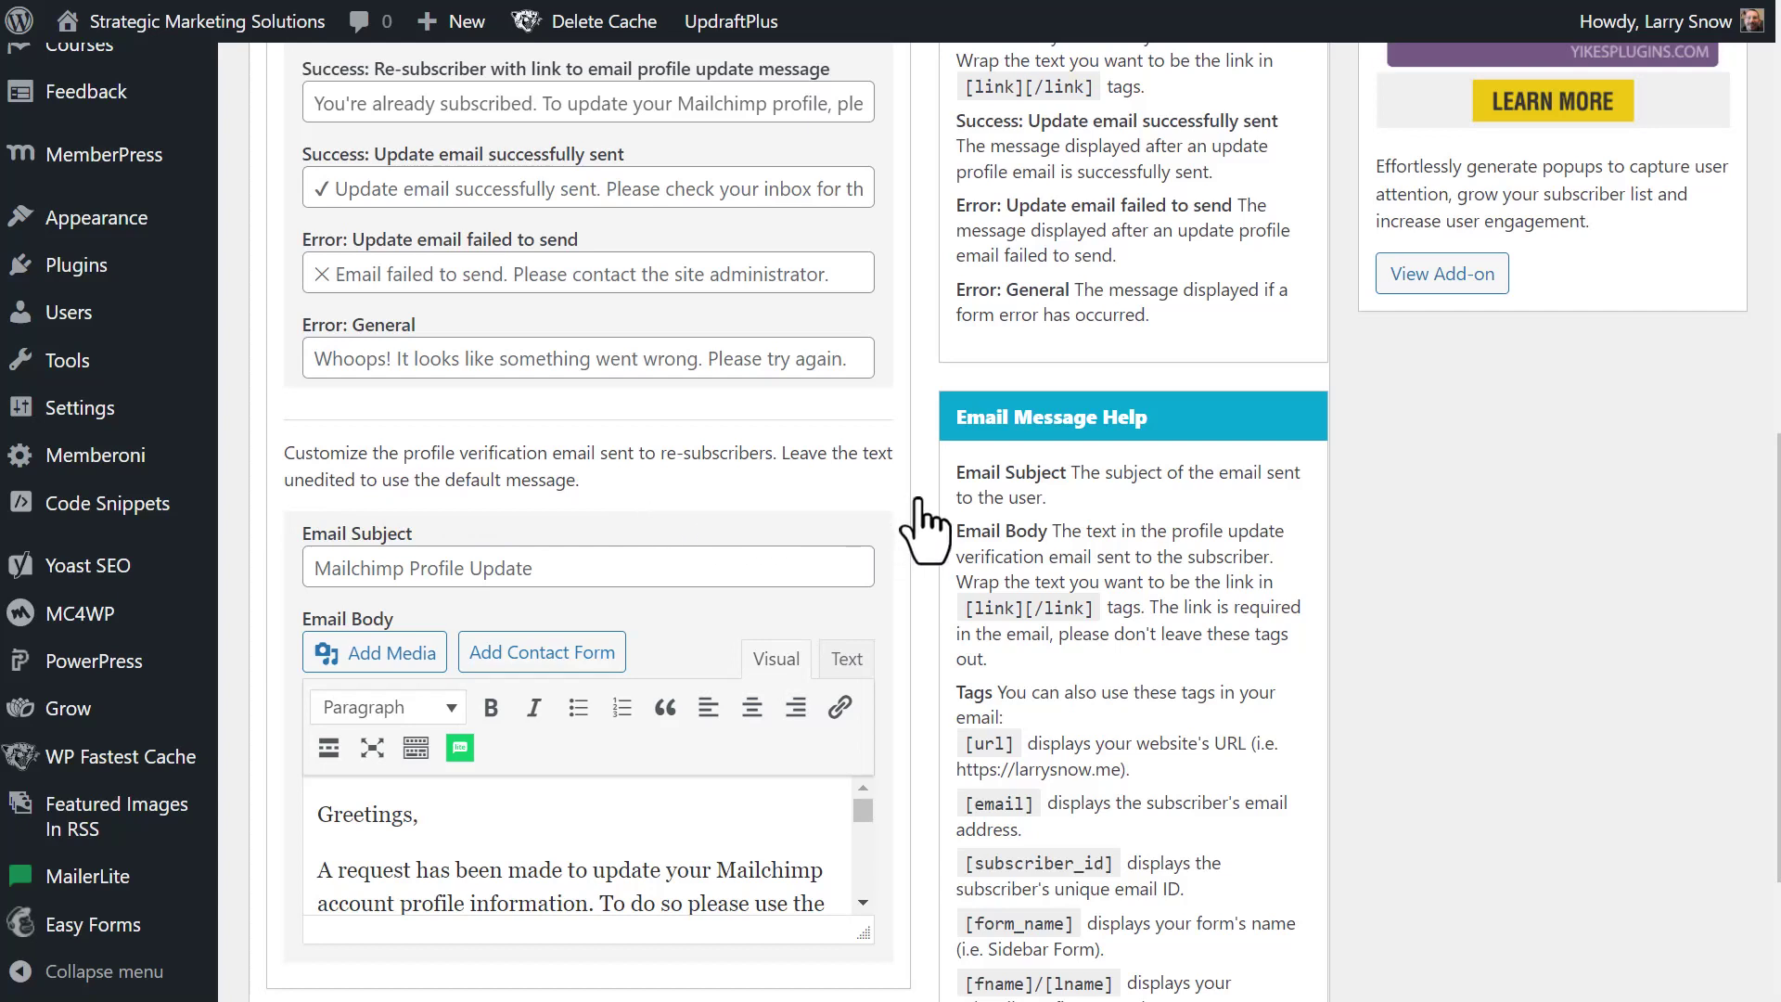
scroll(925, 529, "down", 3)
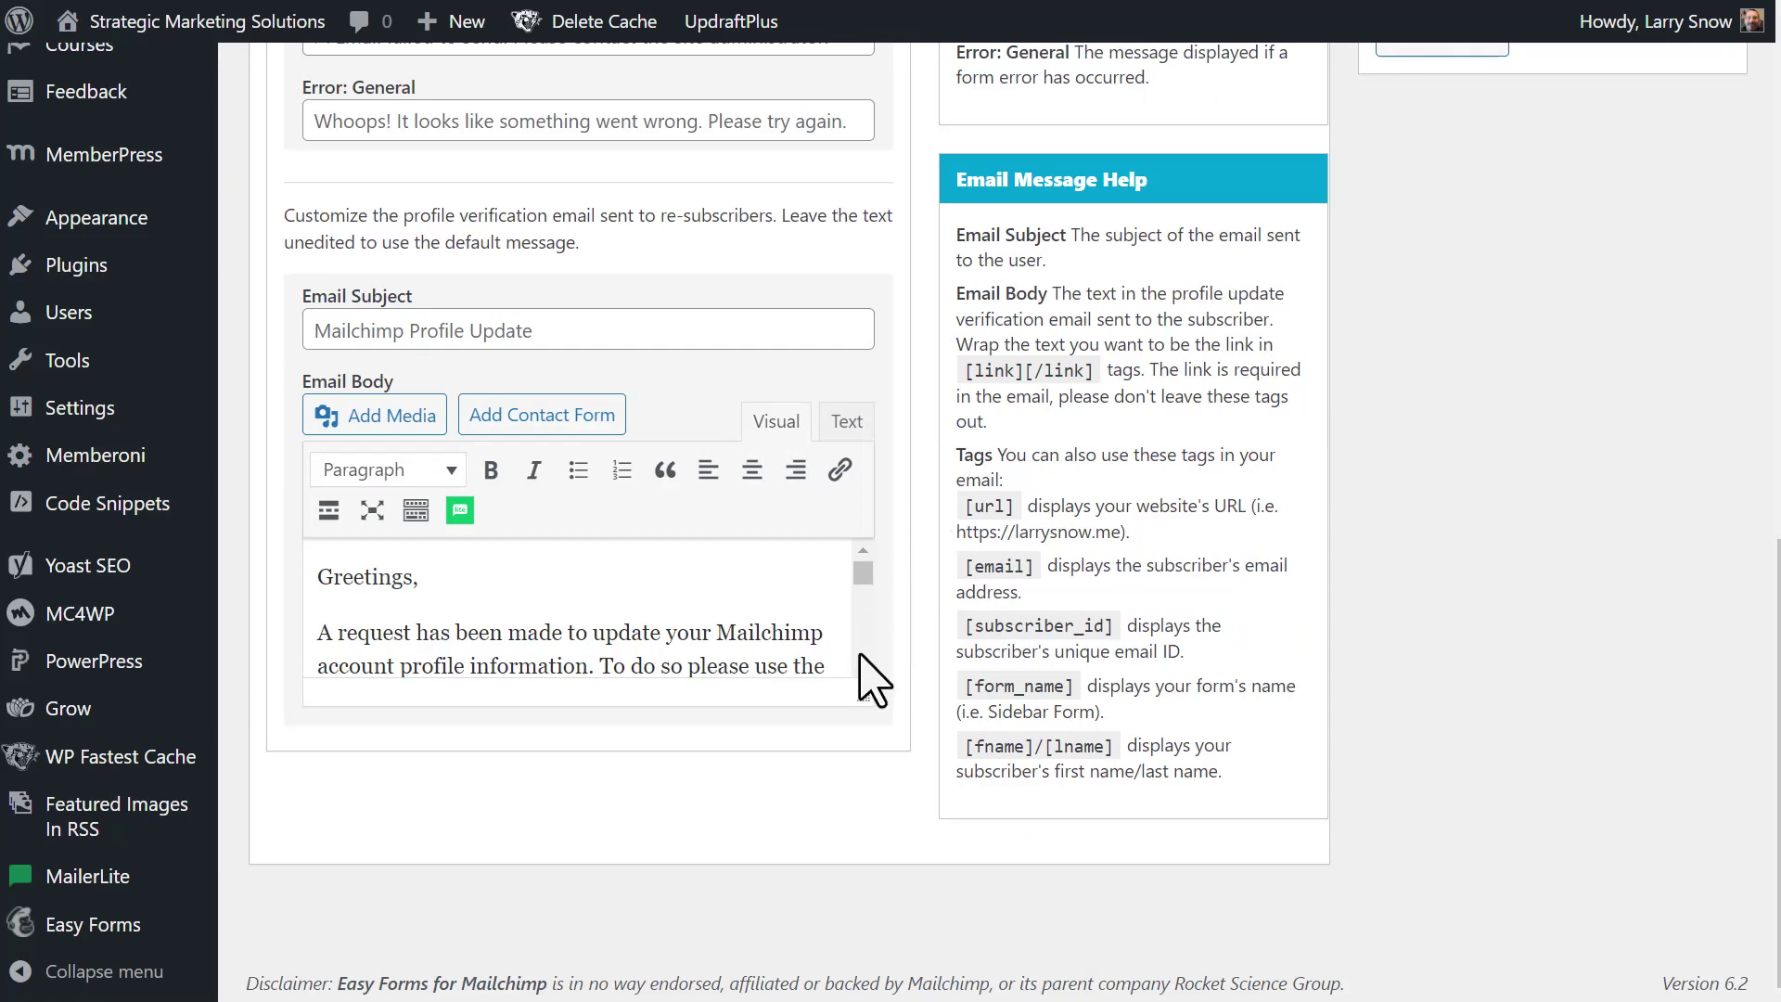
scroll(864, 583, "up", 1)
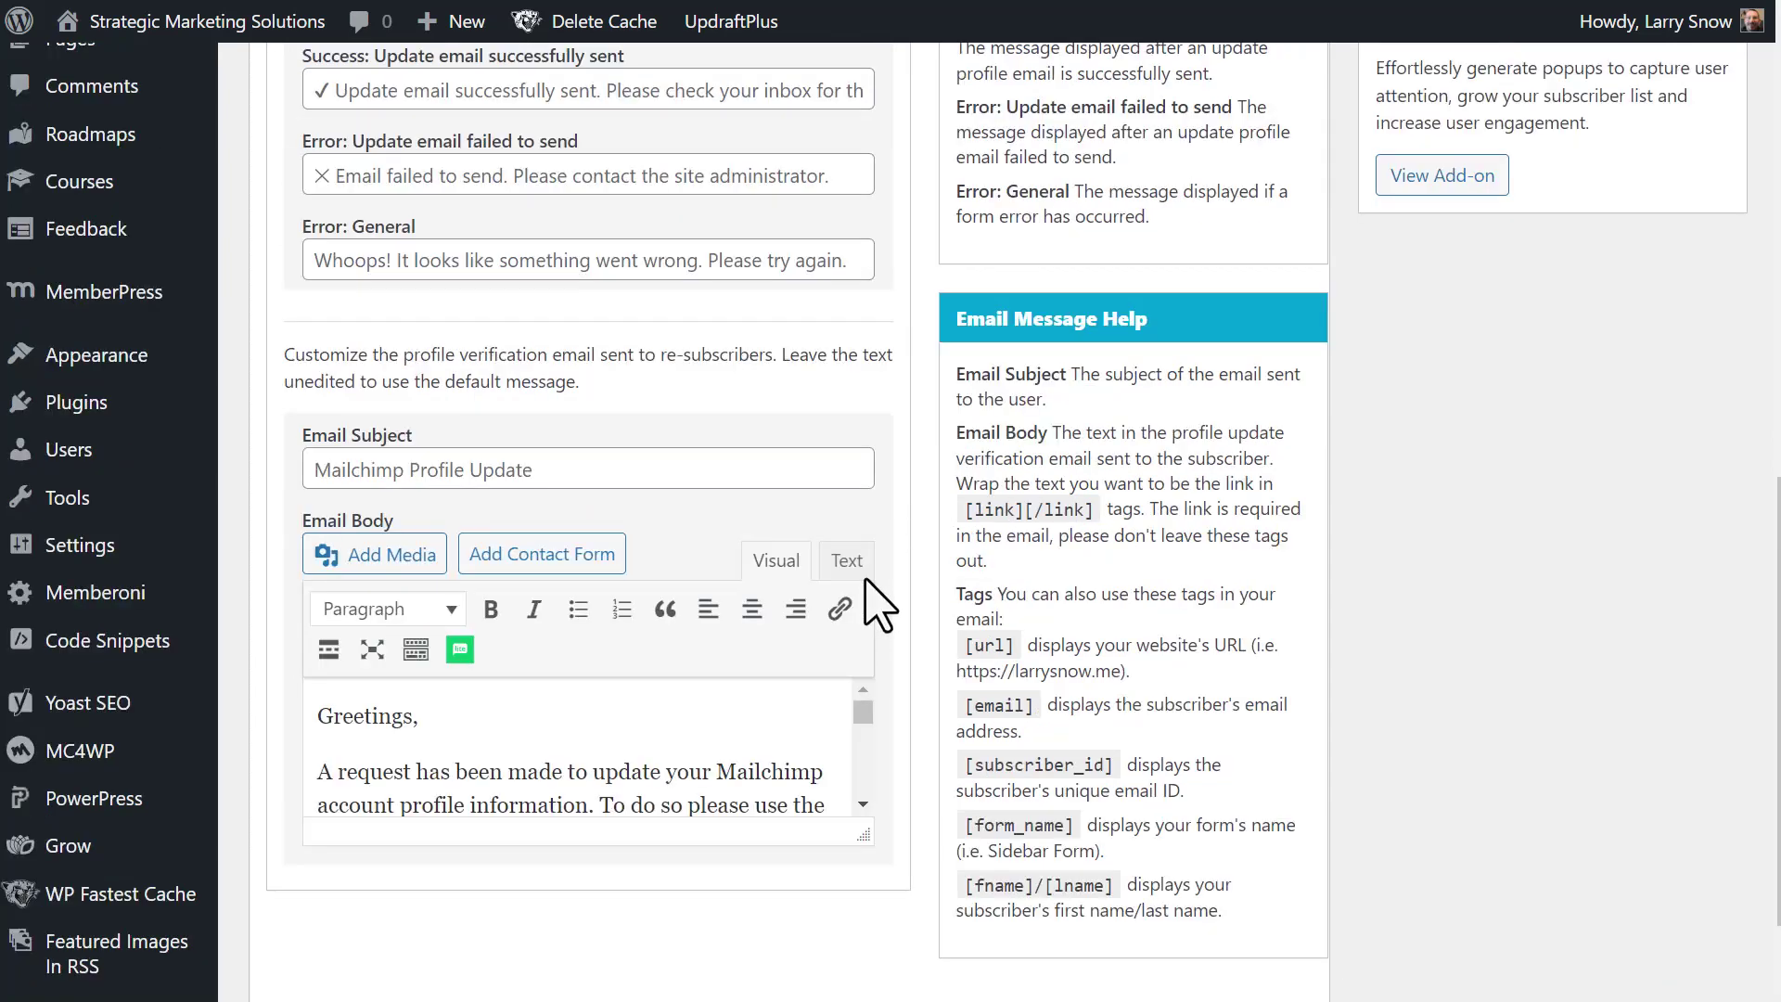
scroll(881, 608, "up", 6)
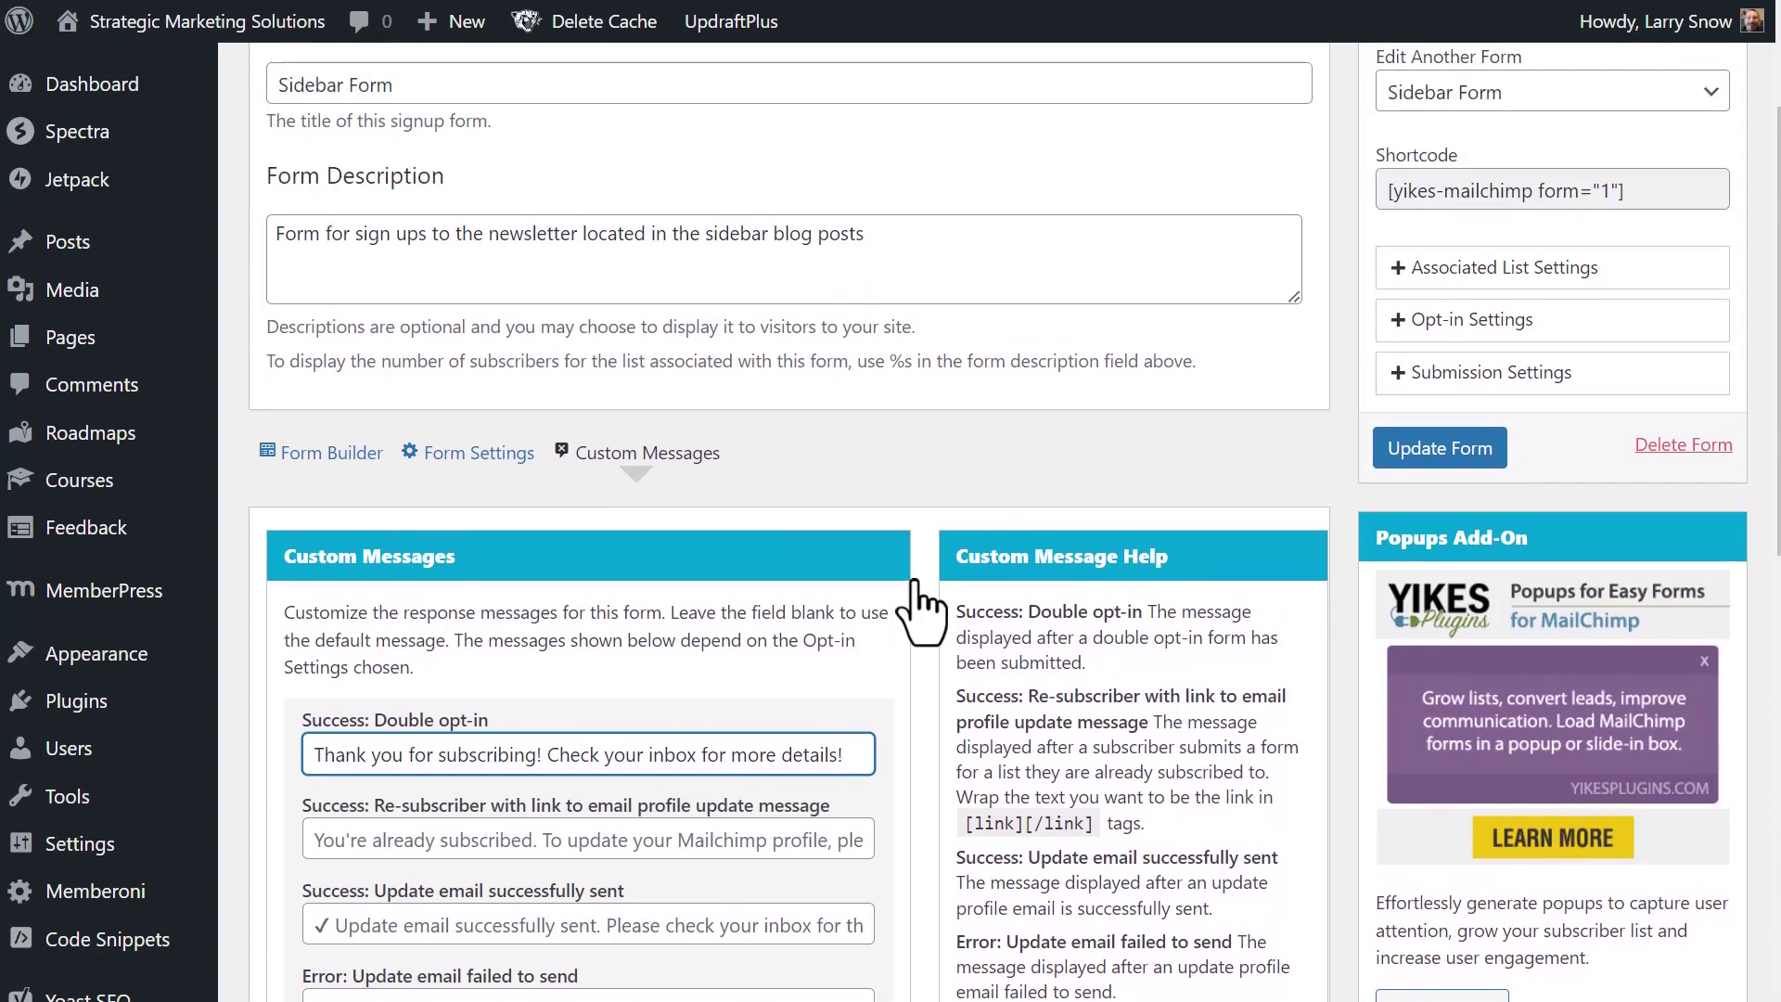
scroll(923, 603, "up", 1)
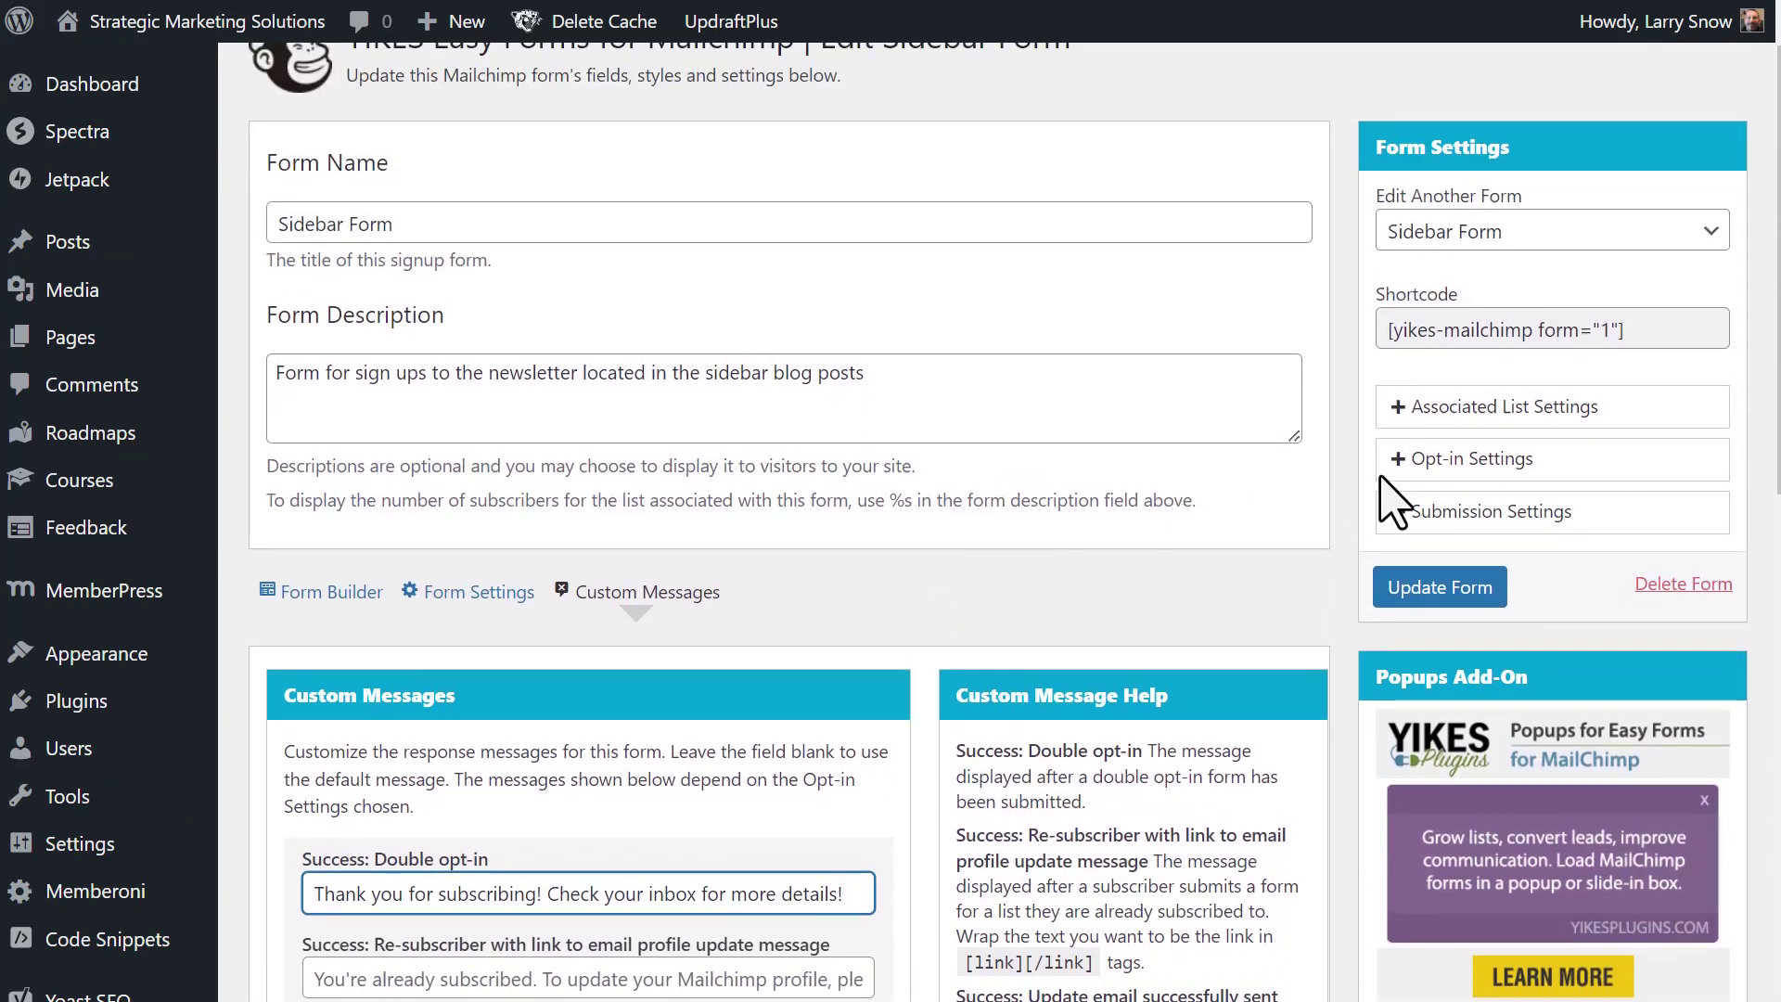
left_click(1456, 459)
- Switch the Sidebar Form to Single opt-in and set Send Update Email to No
scroll(1488, 487, "down", 1)
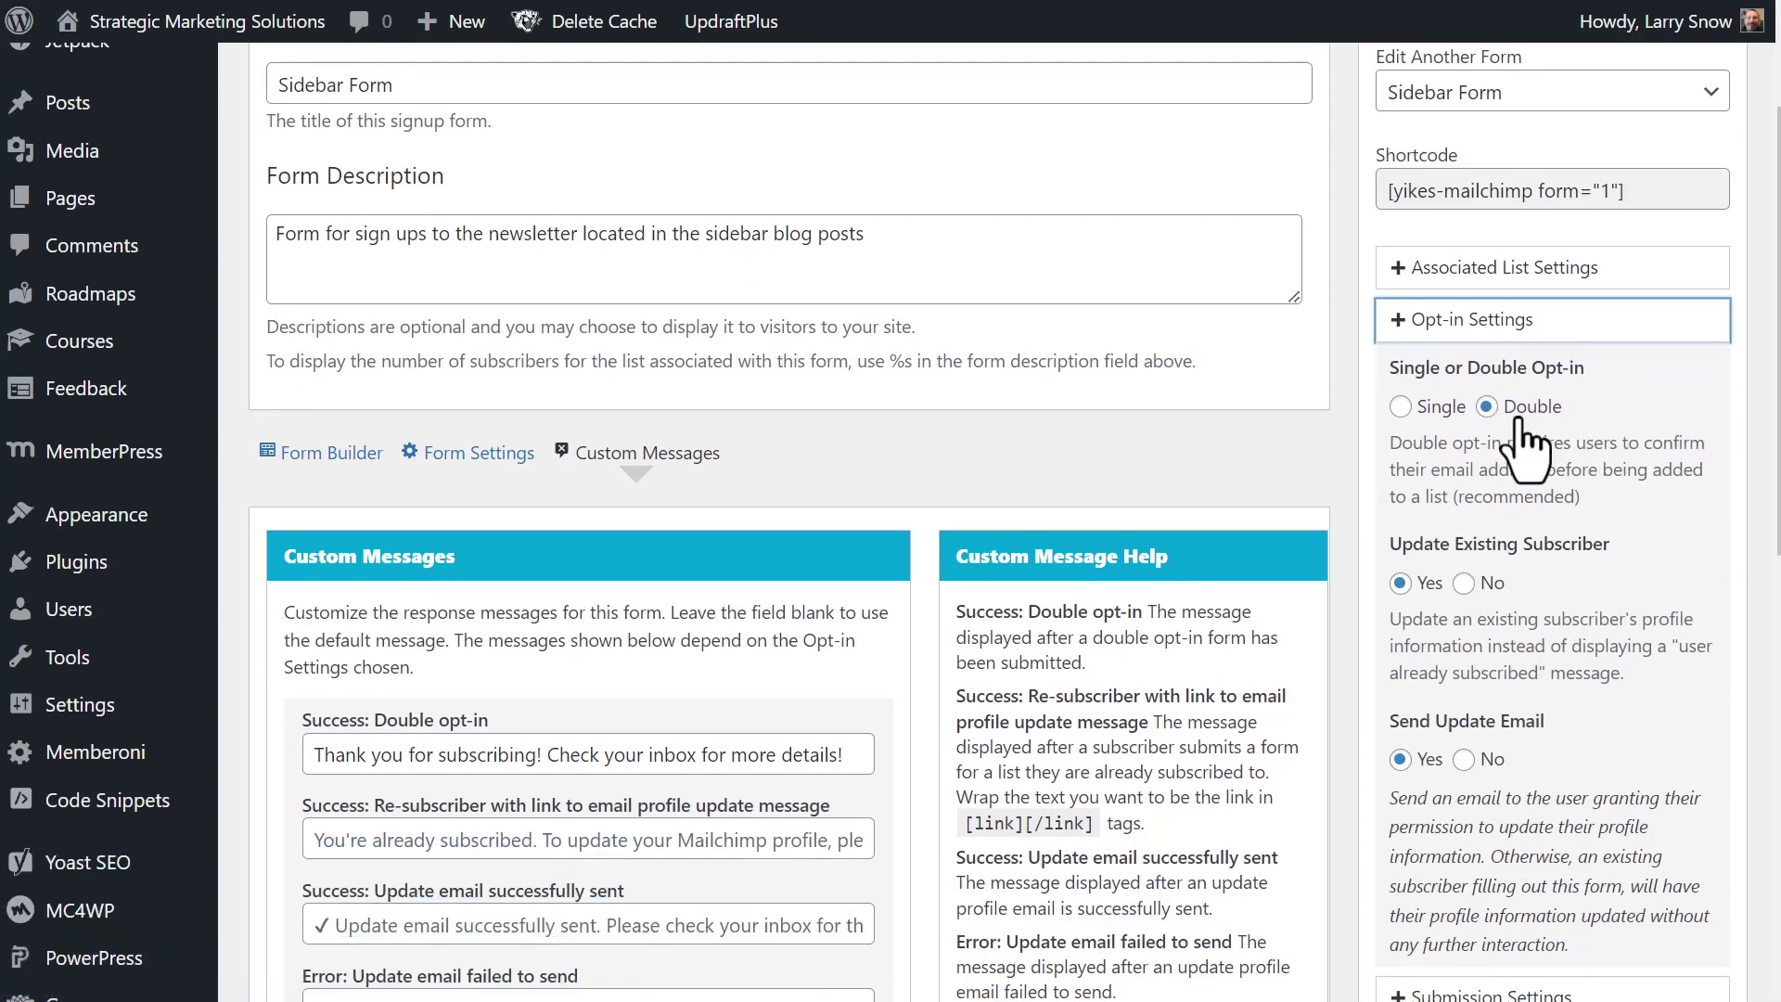
left_click(1401, 409)
scroll(1454, 398, "down", 1)
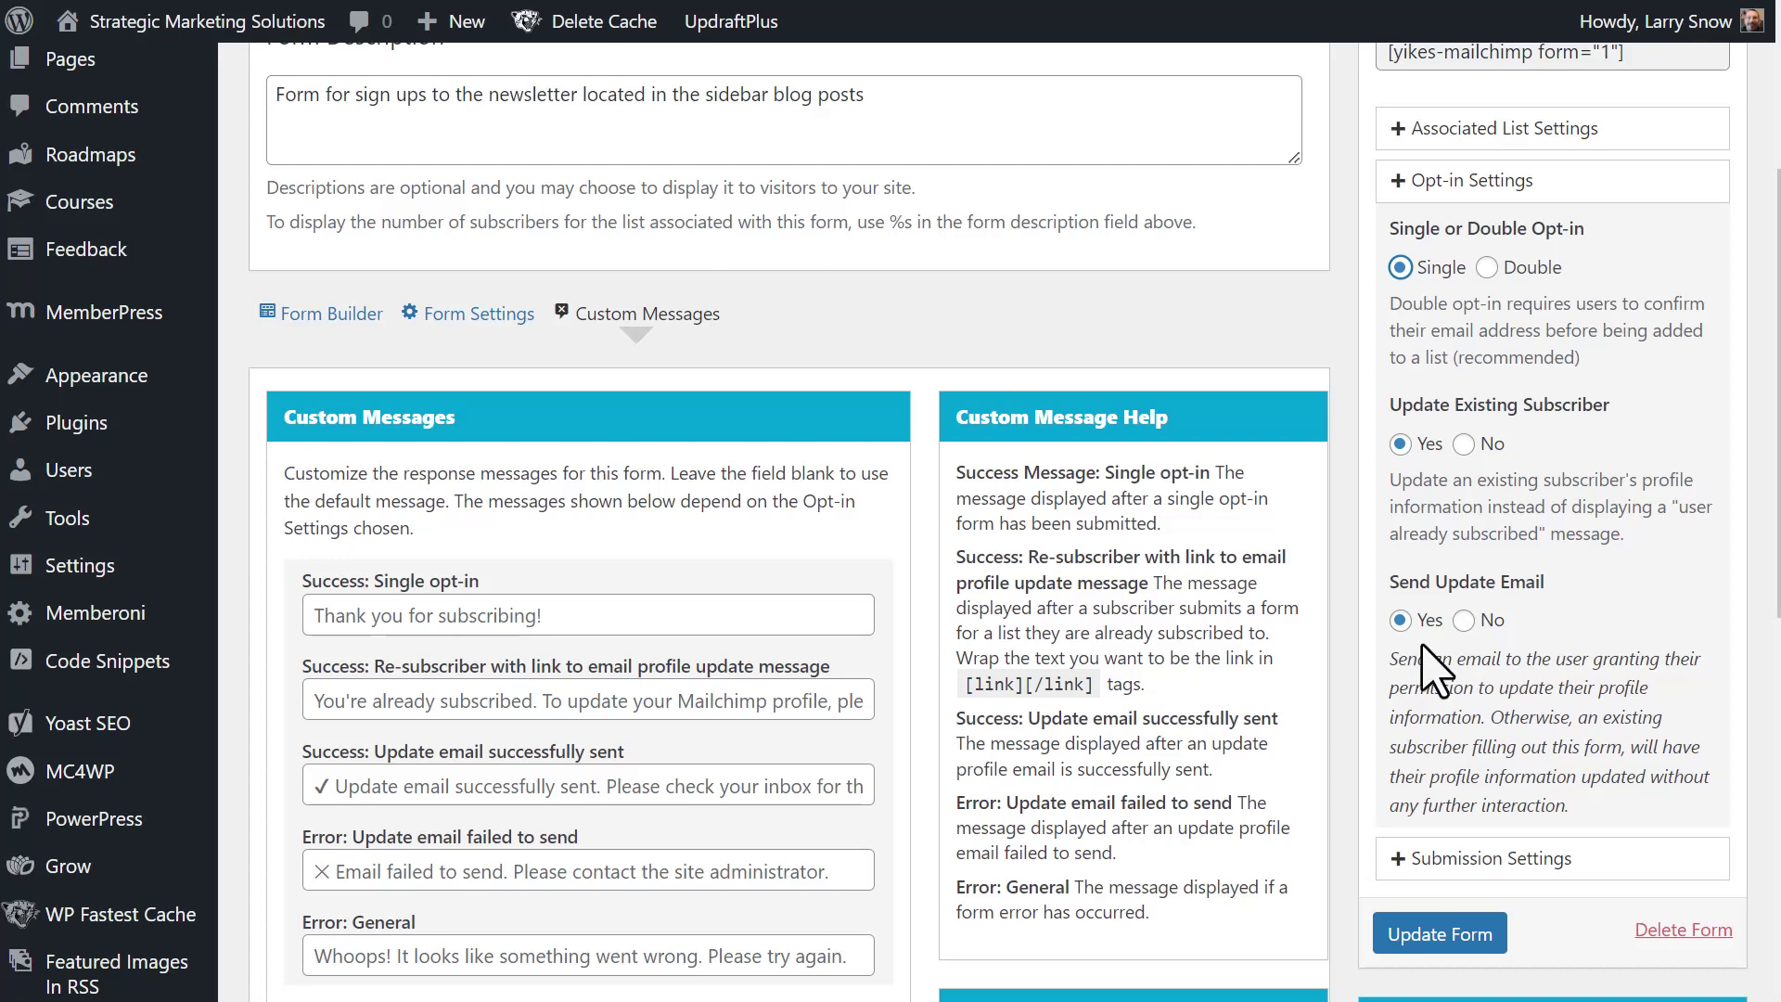
left_click(1465, 621)
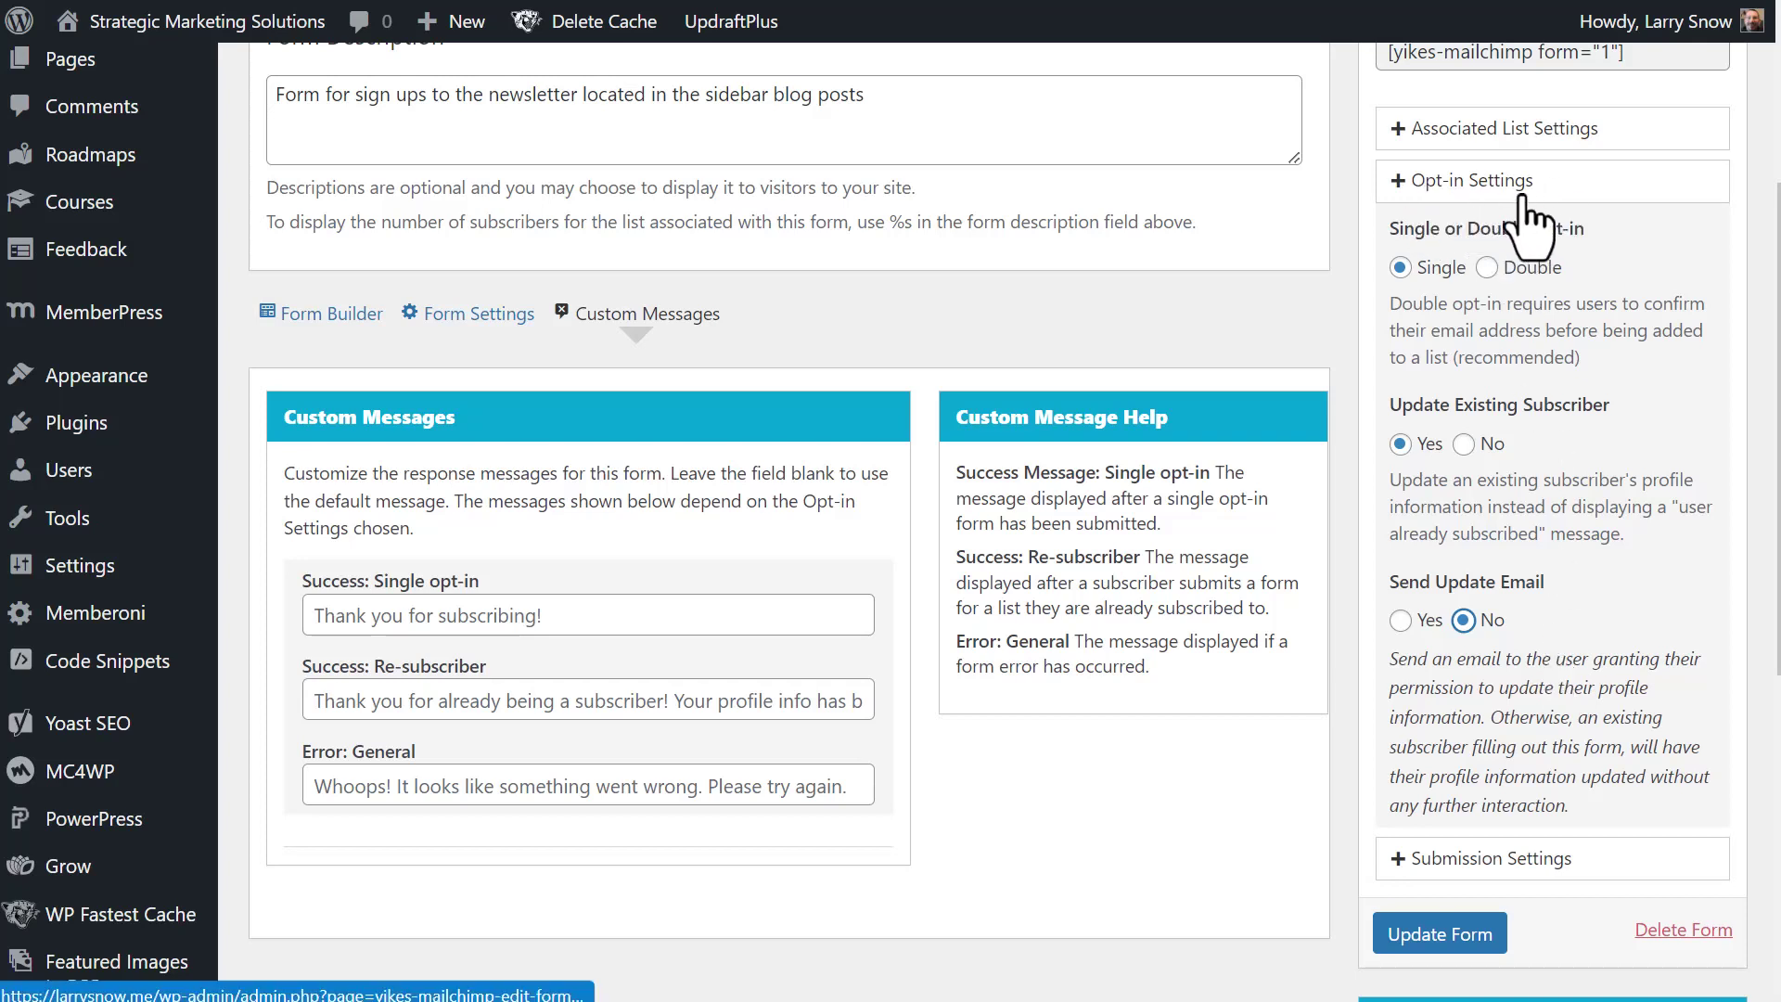
scroll(1205, 482, "up", 2)
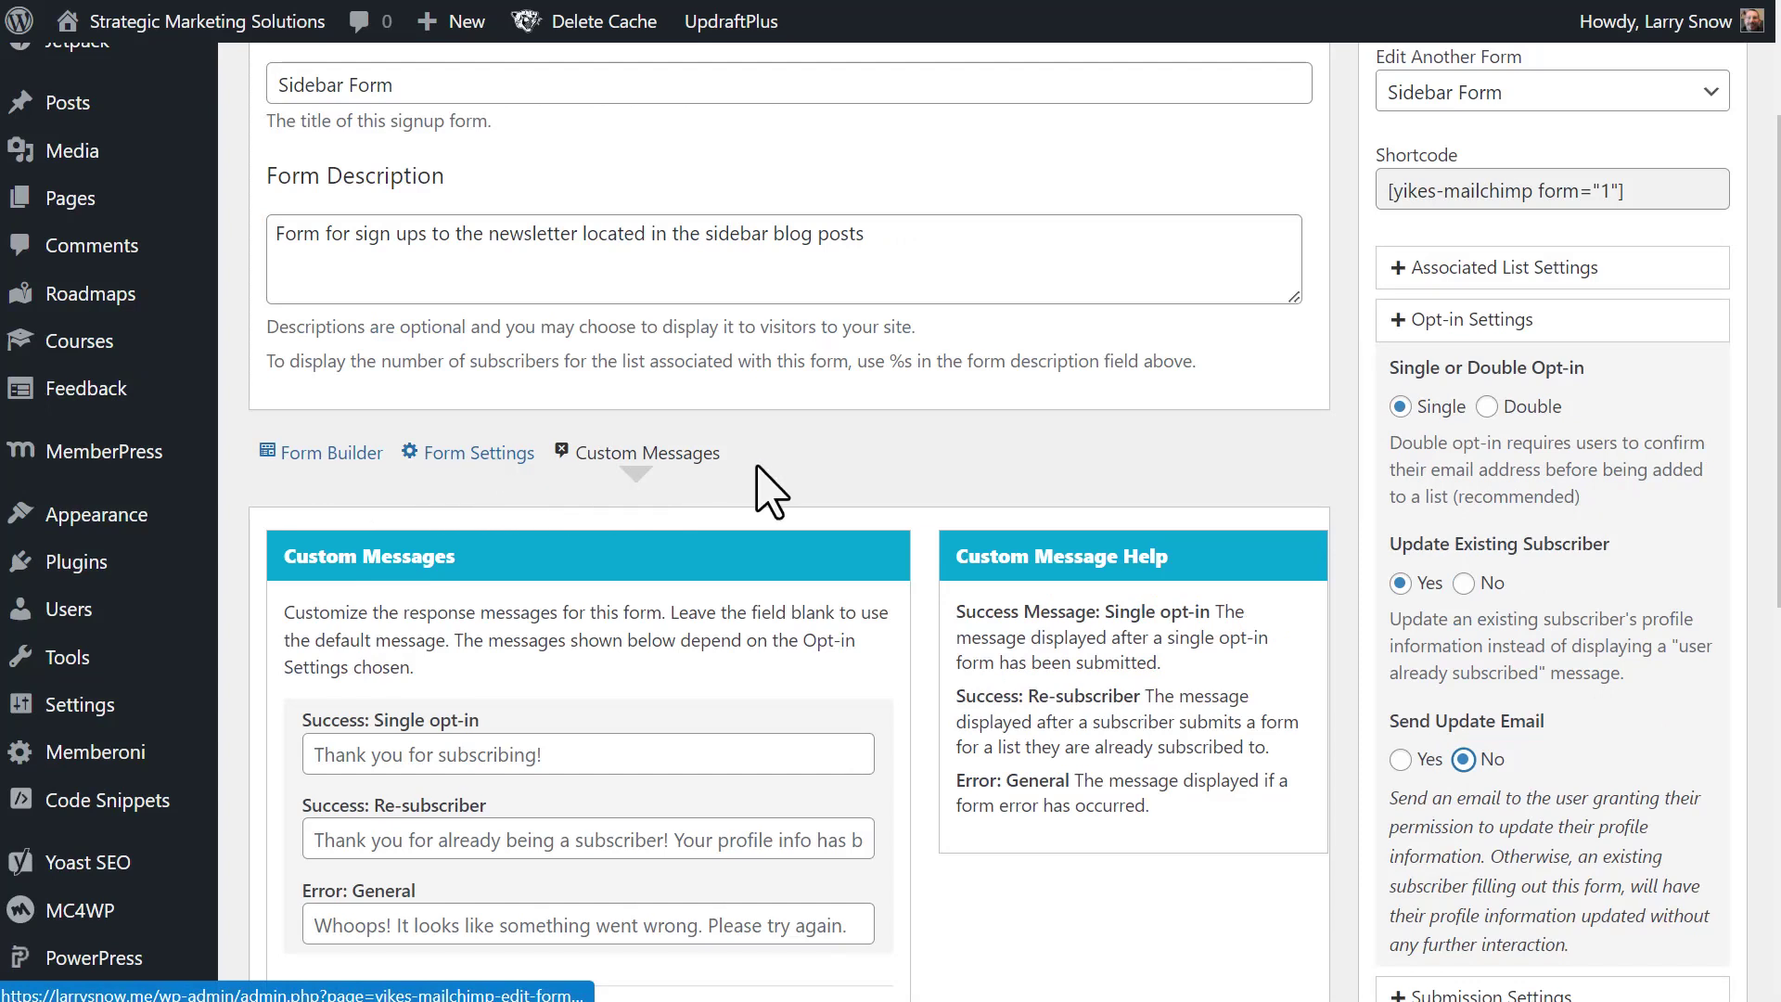
scroll(814, 501, "down", 2)
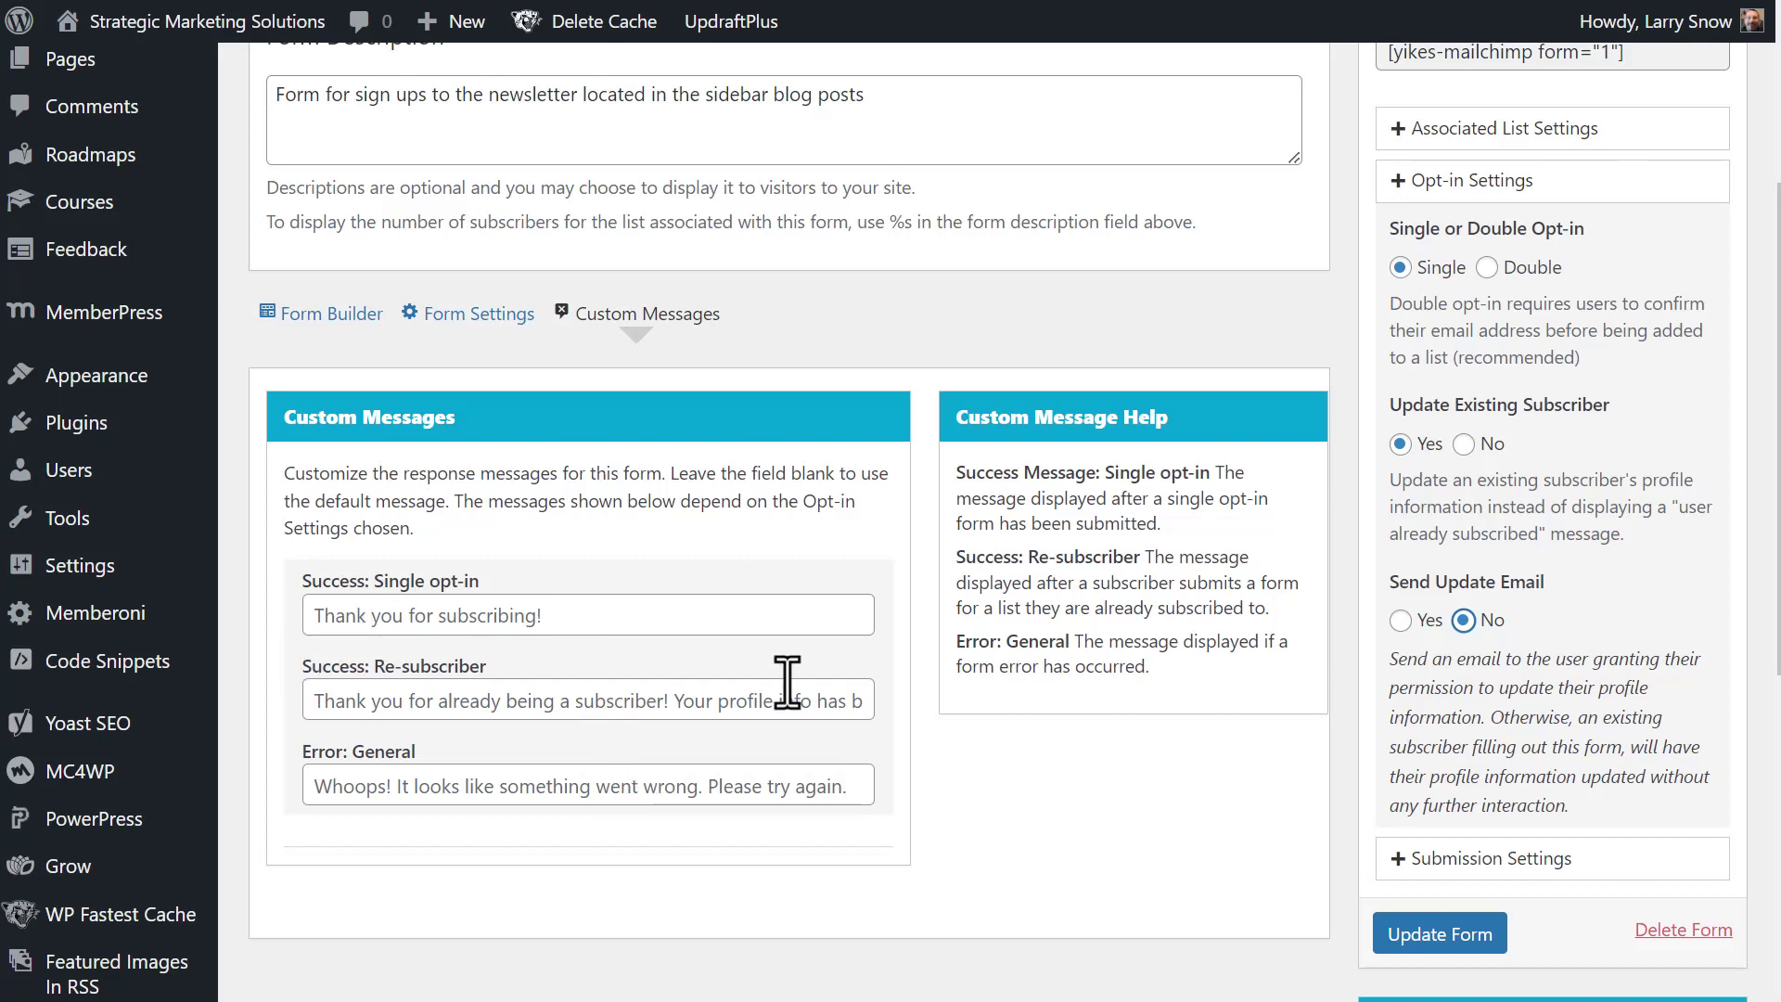
- Update the Sidebar Form and copy its [yikes-mailchimp form="1"] shortcode
scroll(1200, 649, "up", 4)
scroll(1200, 650, "down", 4)
scroll(1202, 649, "down", 1)
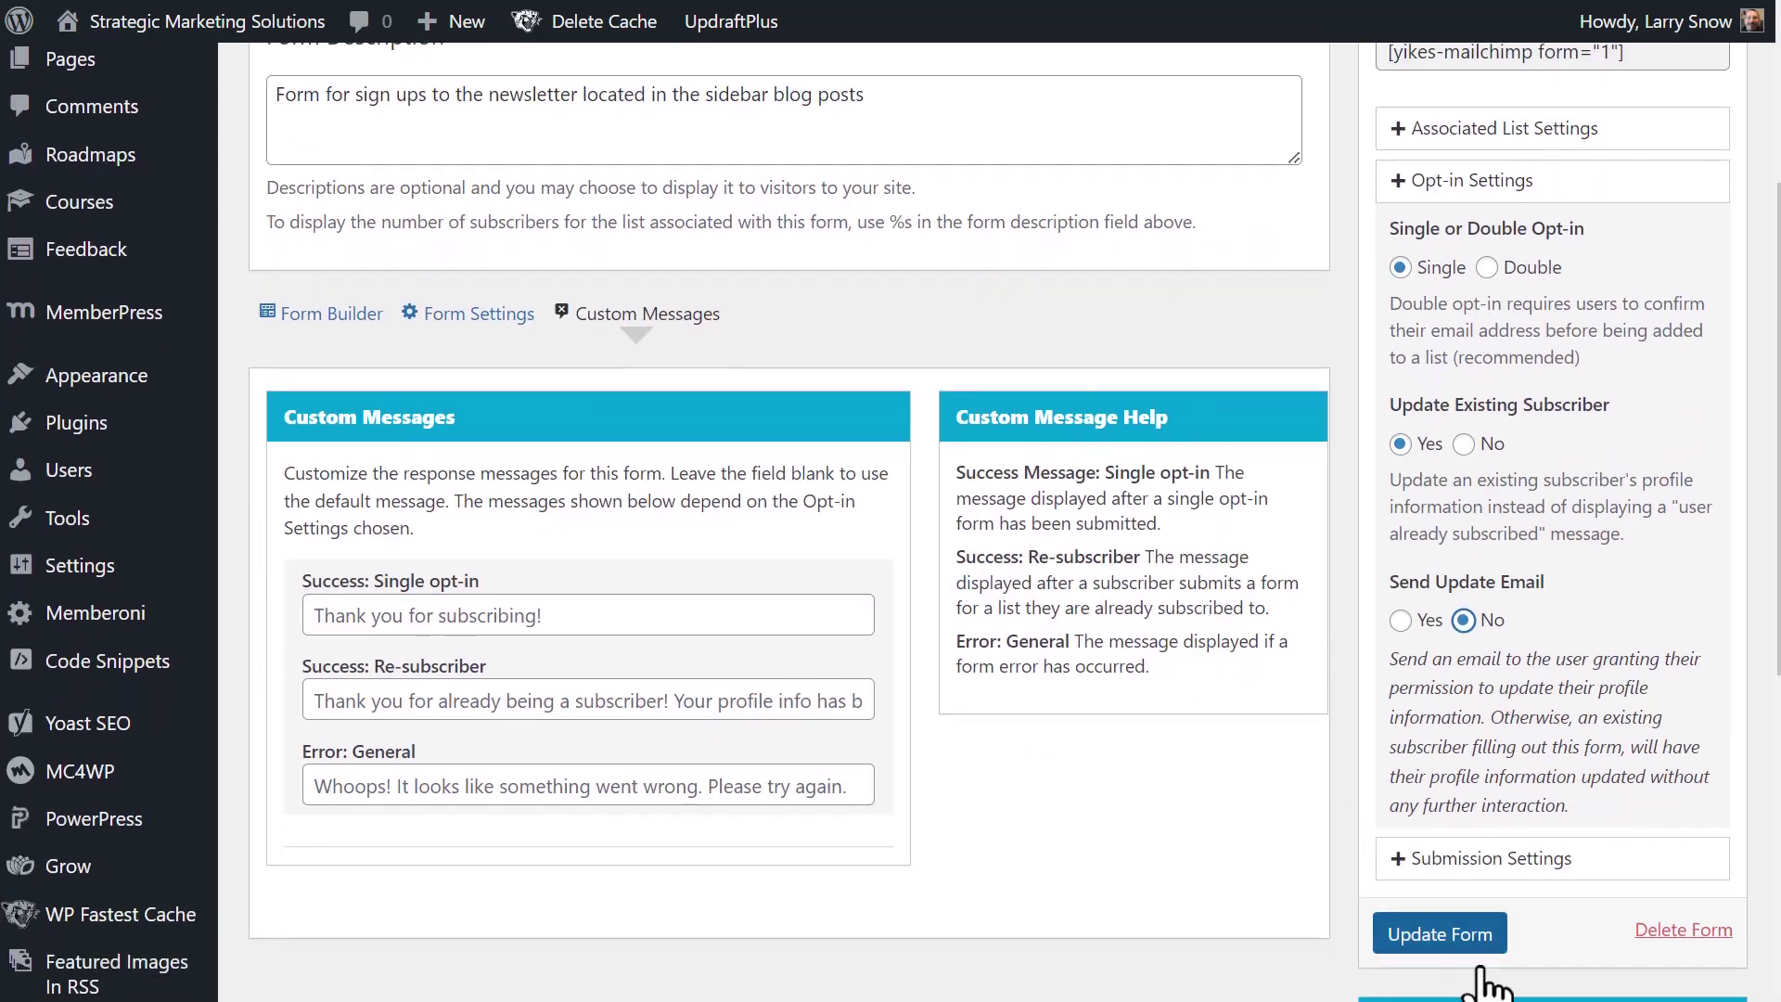
left_click(1465, 934)
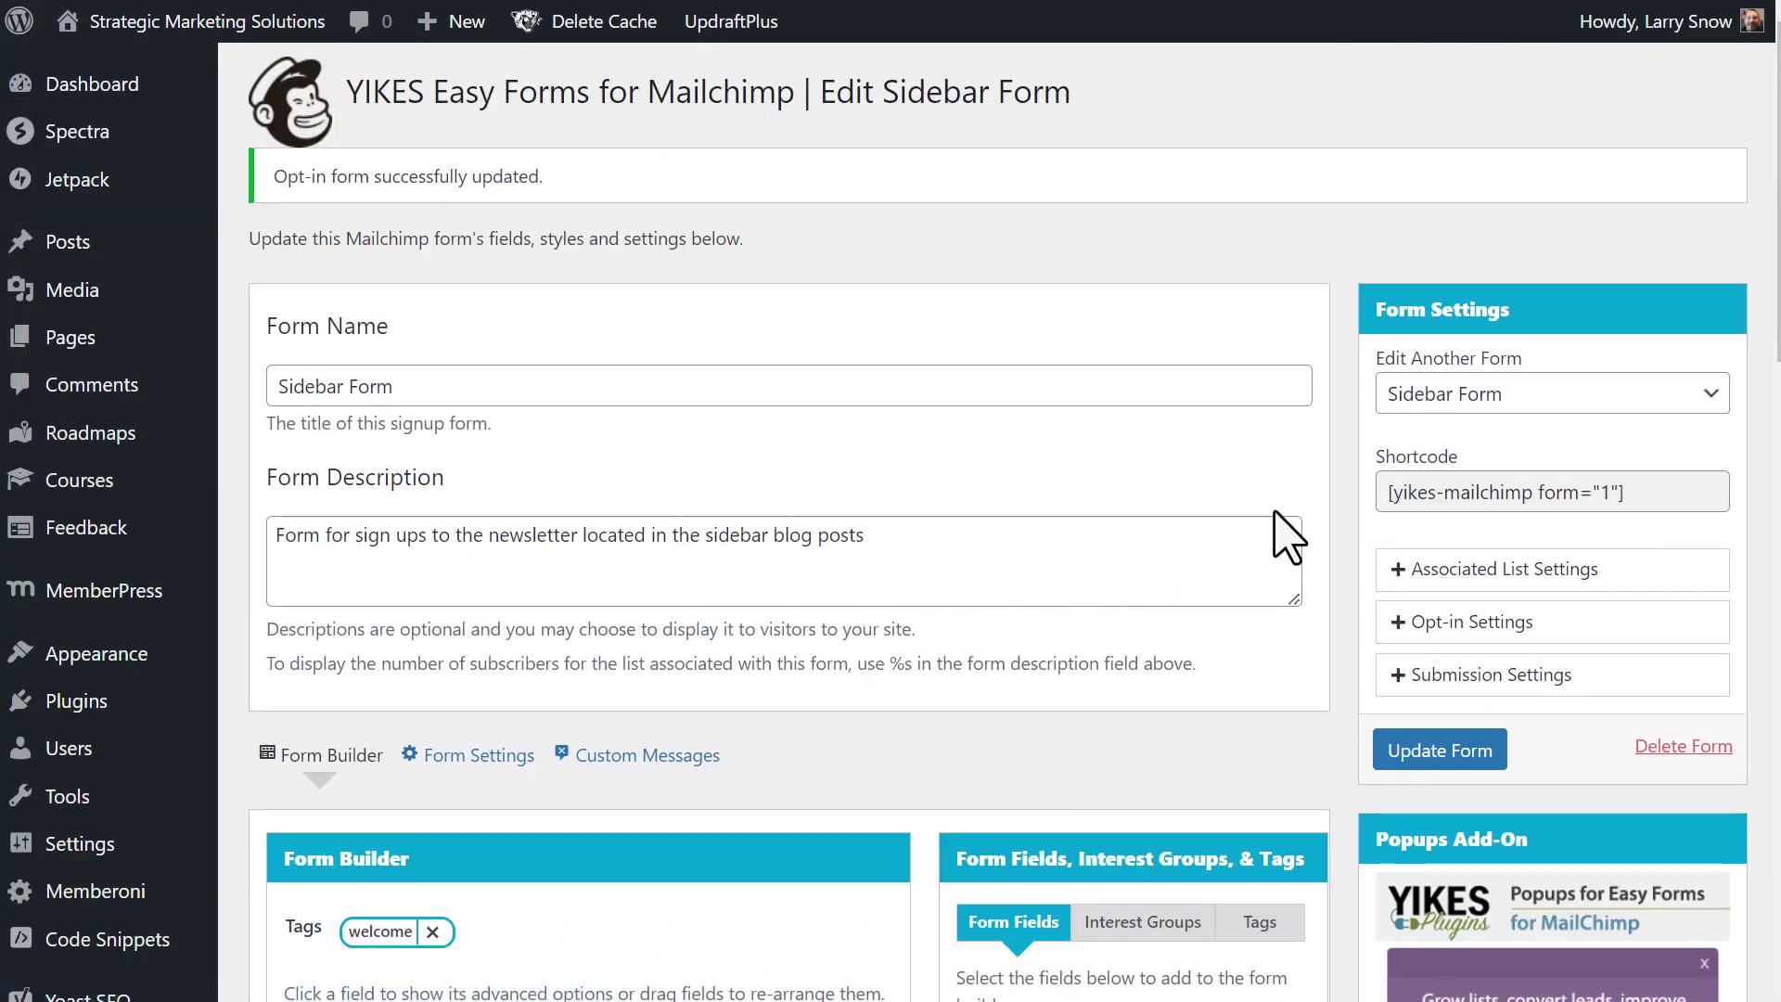
left_click_drag(1634, 492, 1376, 505)
key("ctrl+c")
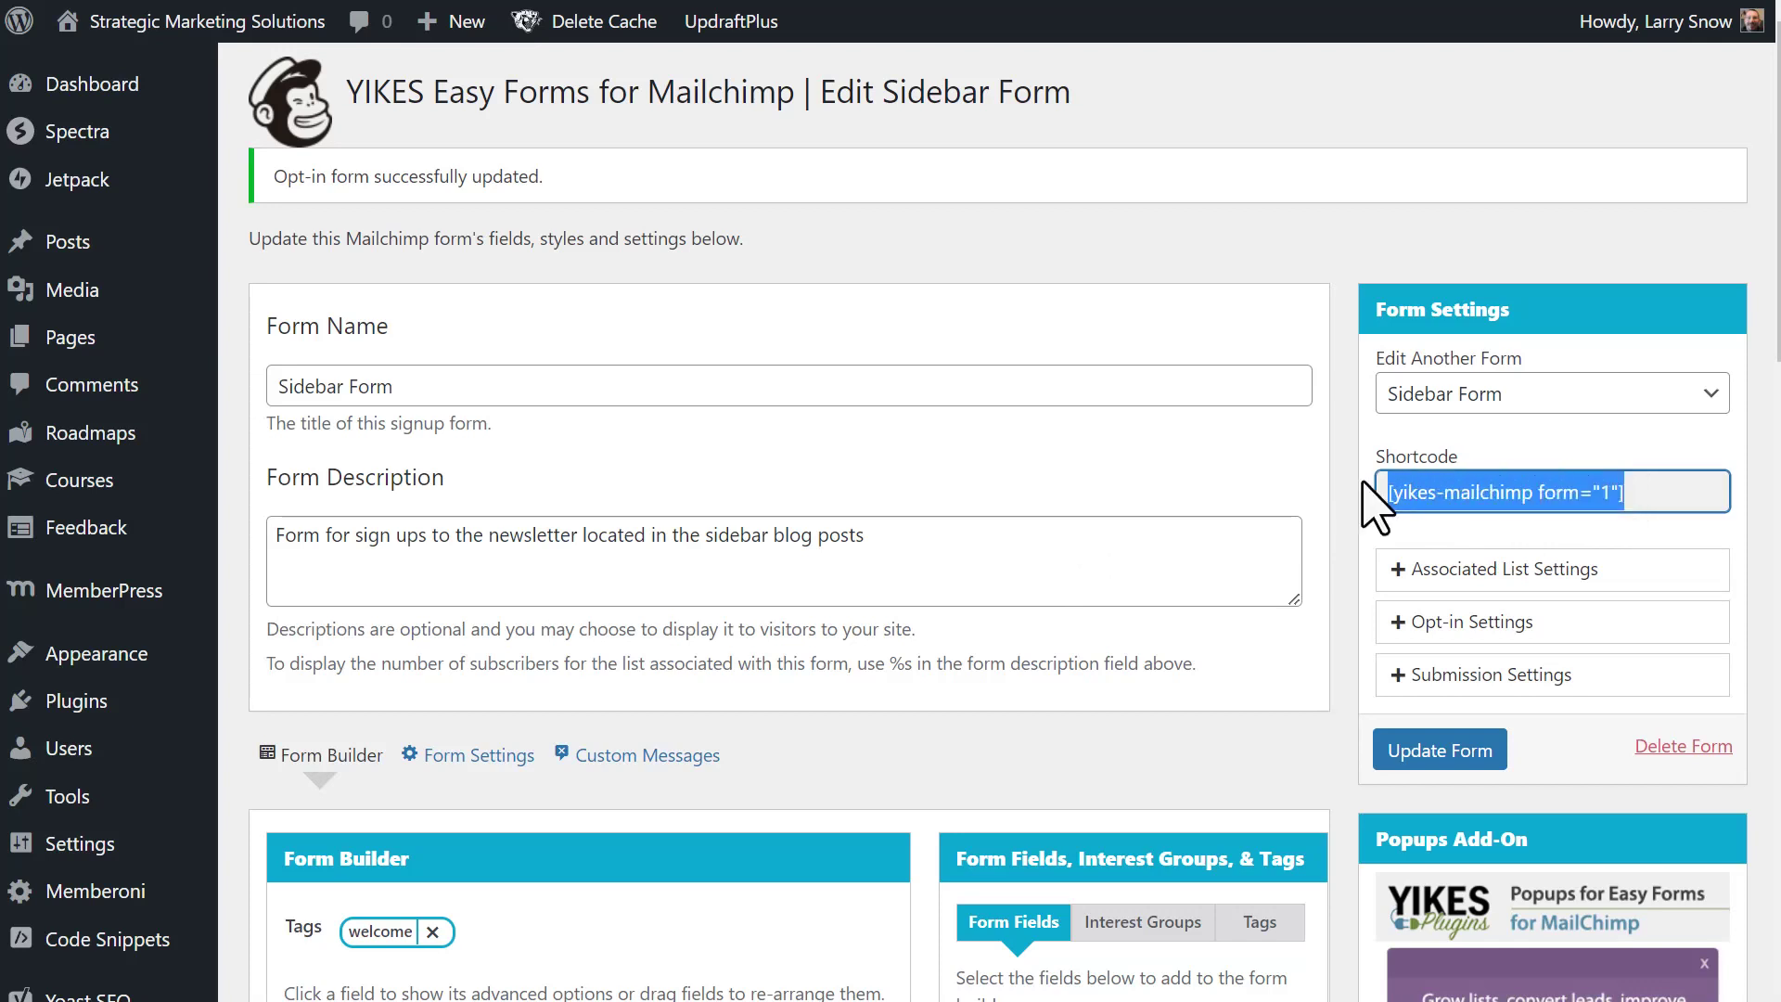
- Paste the shortcode into the Subscribe to the SMS Newsletter widget's content and save it
left_click(1382, 320)
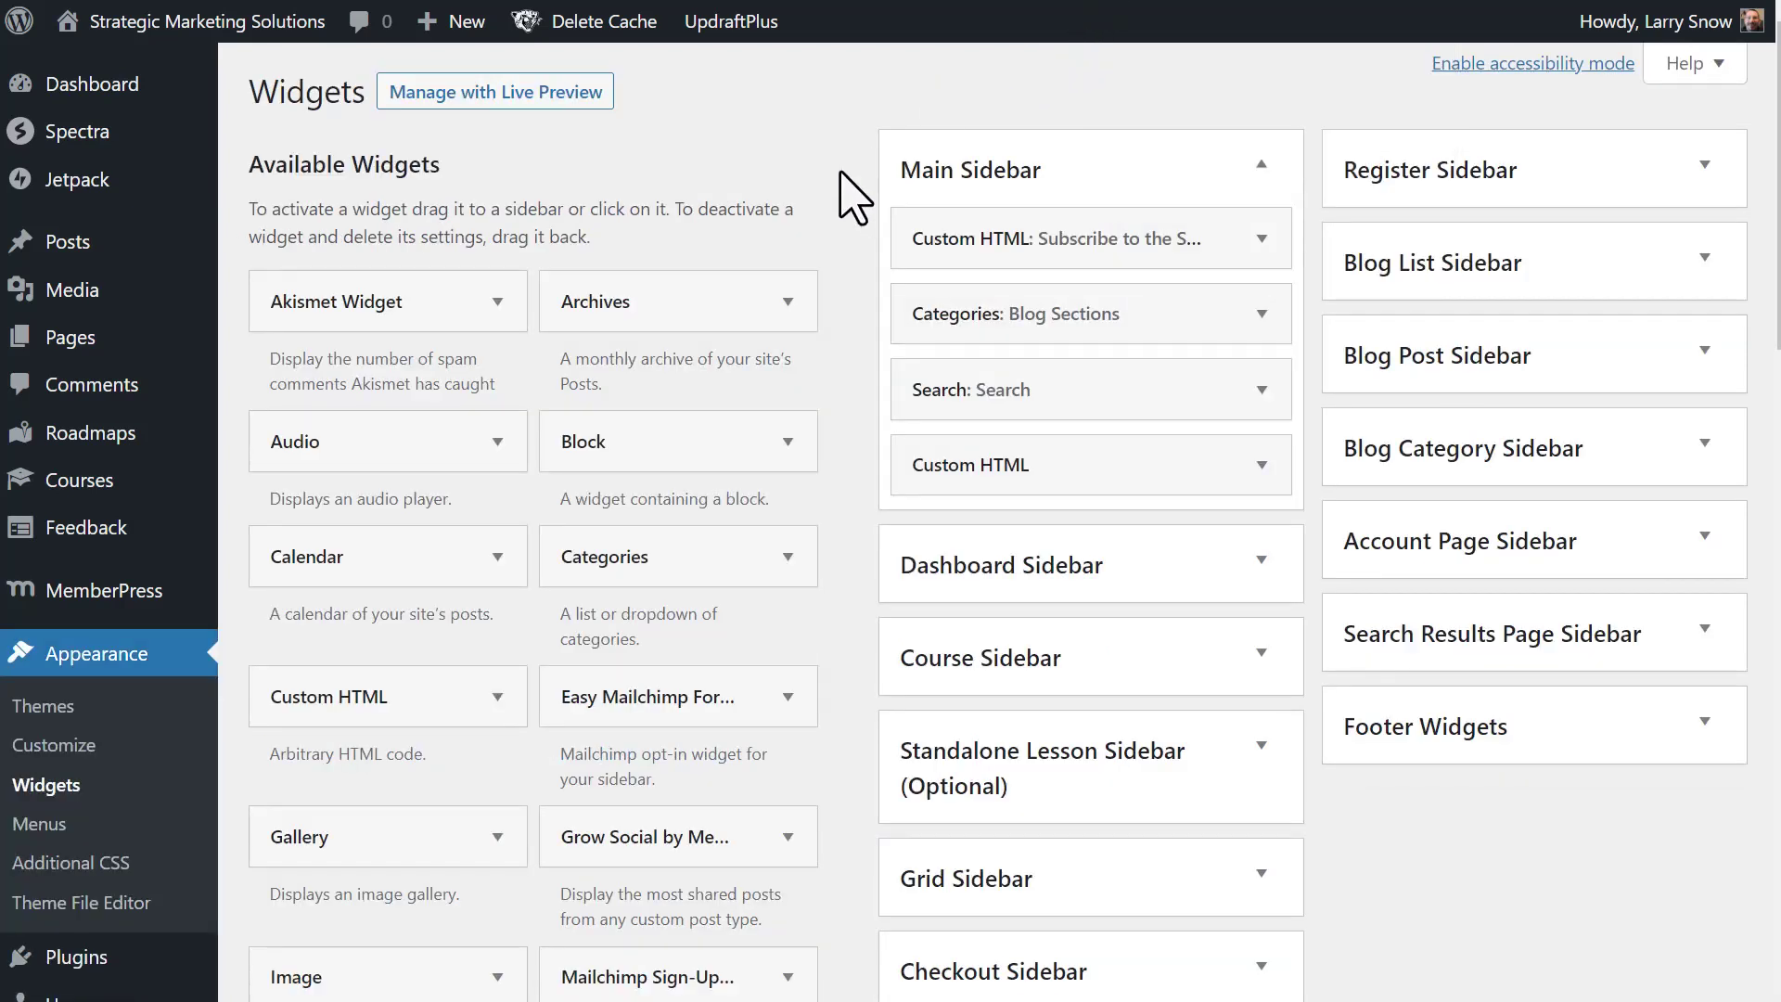
left_click(1263, 243)
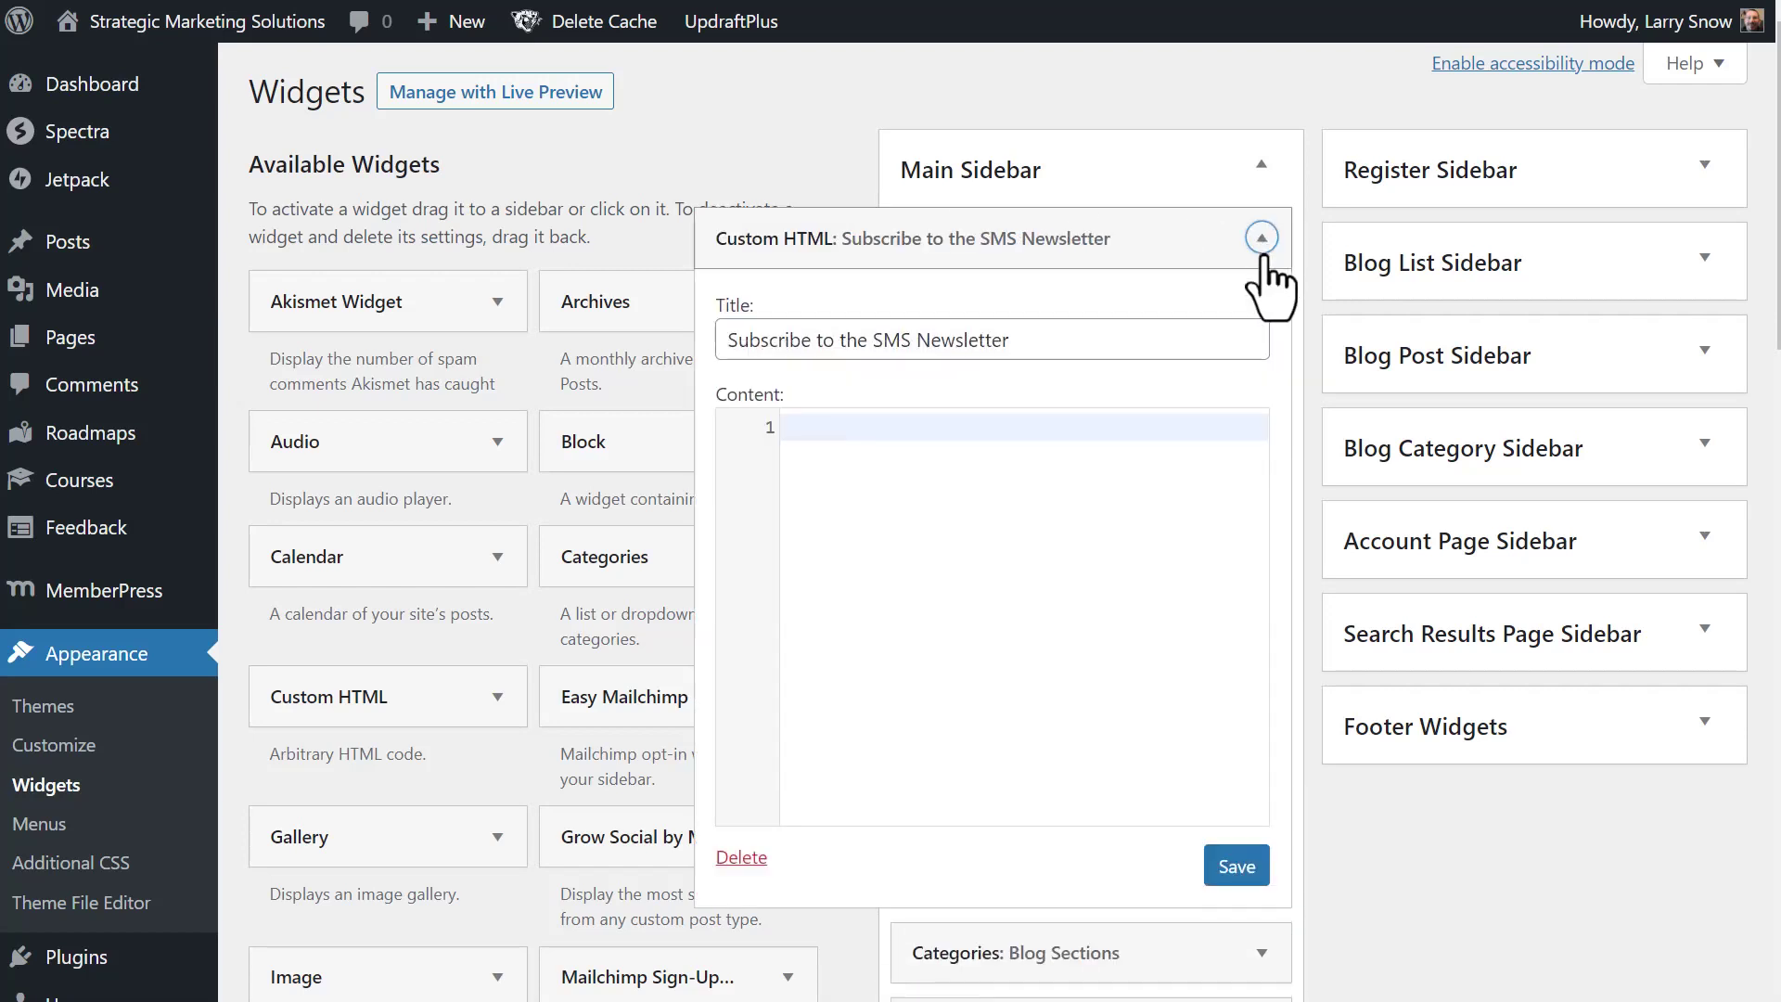
left_click(1028, 423)
key("ctrl+v")
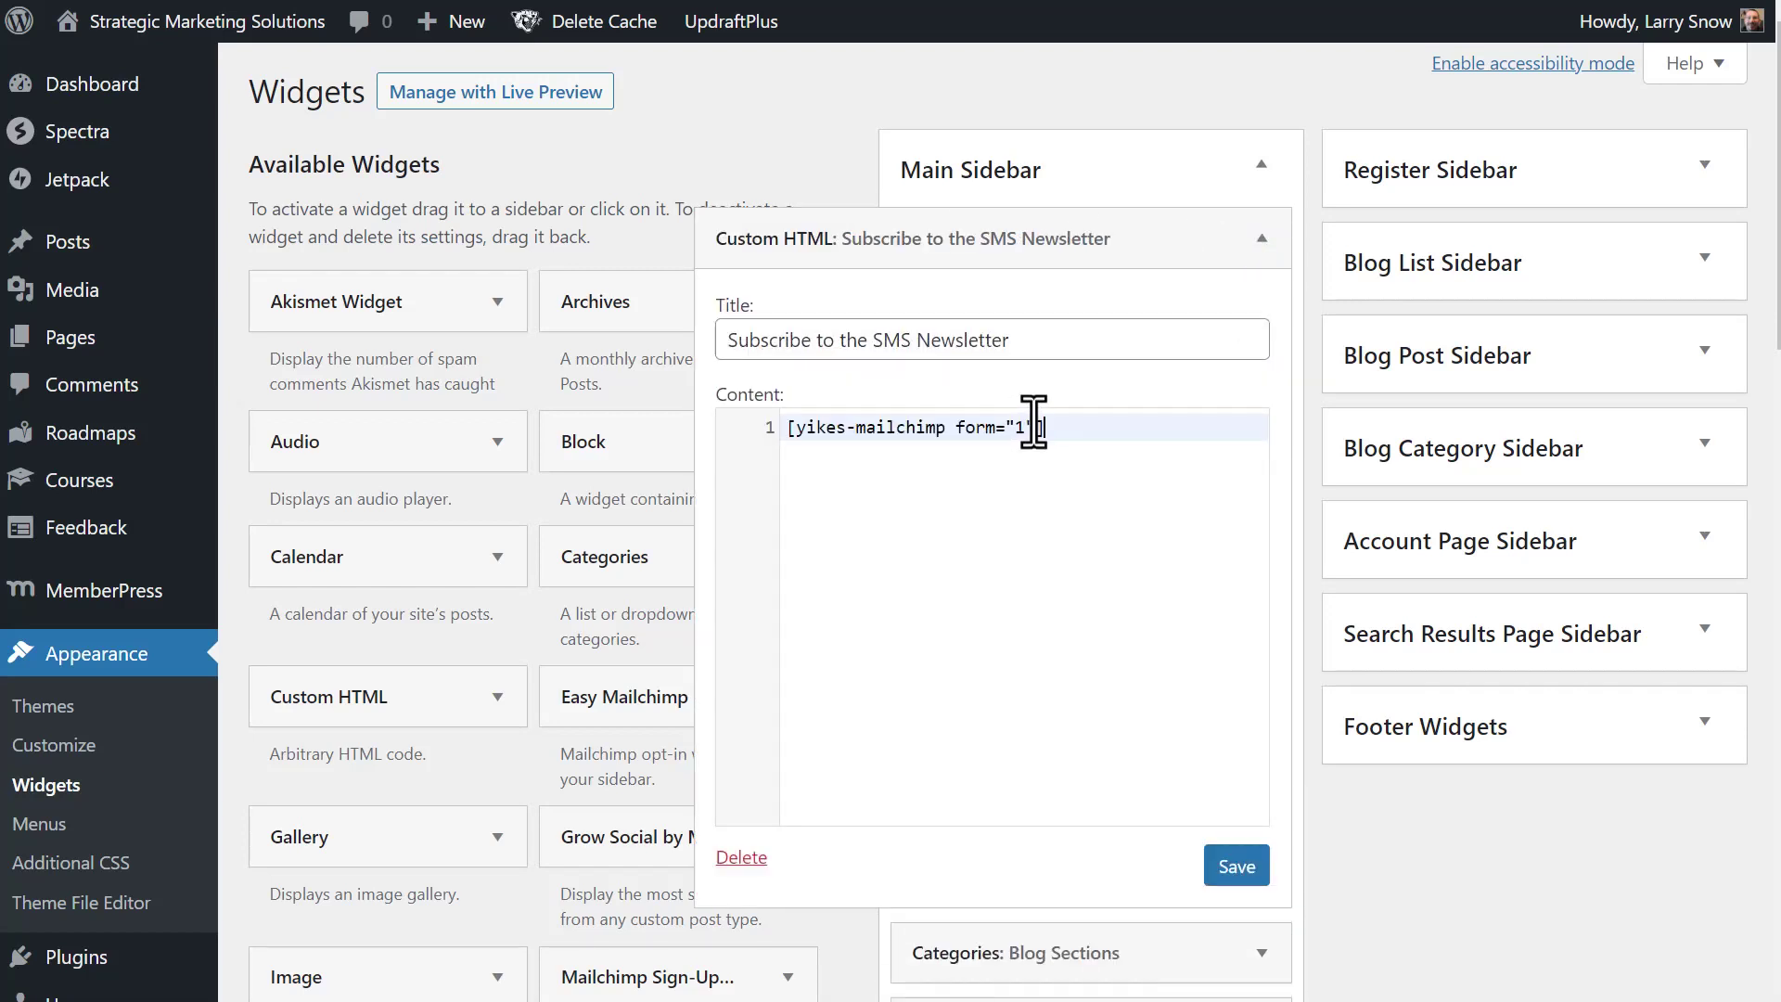
left_click(1239, 876)
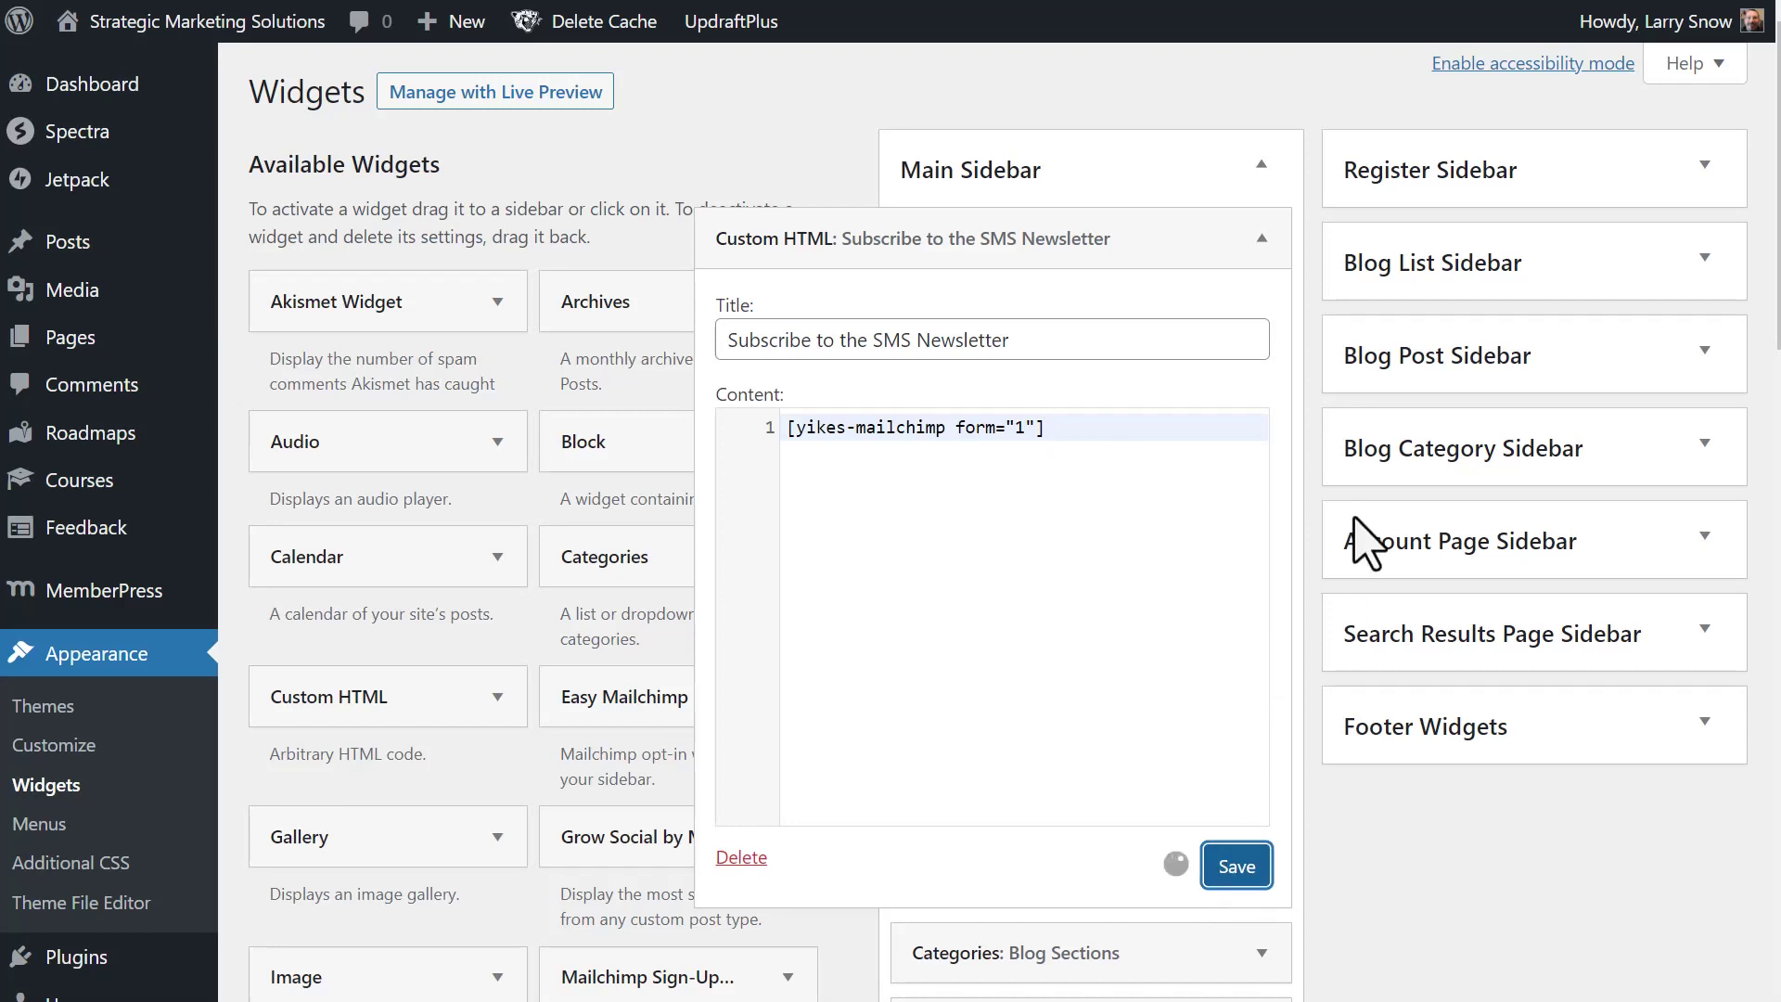
left_click(1263, 239)
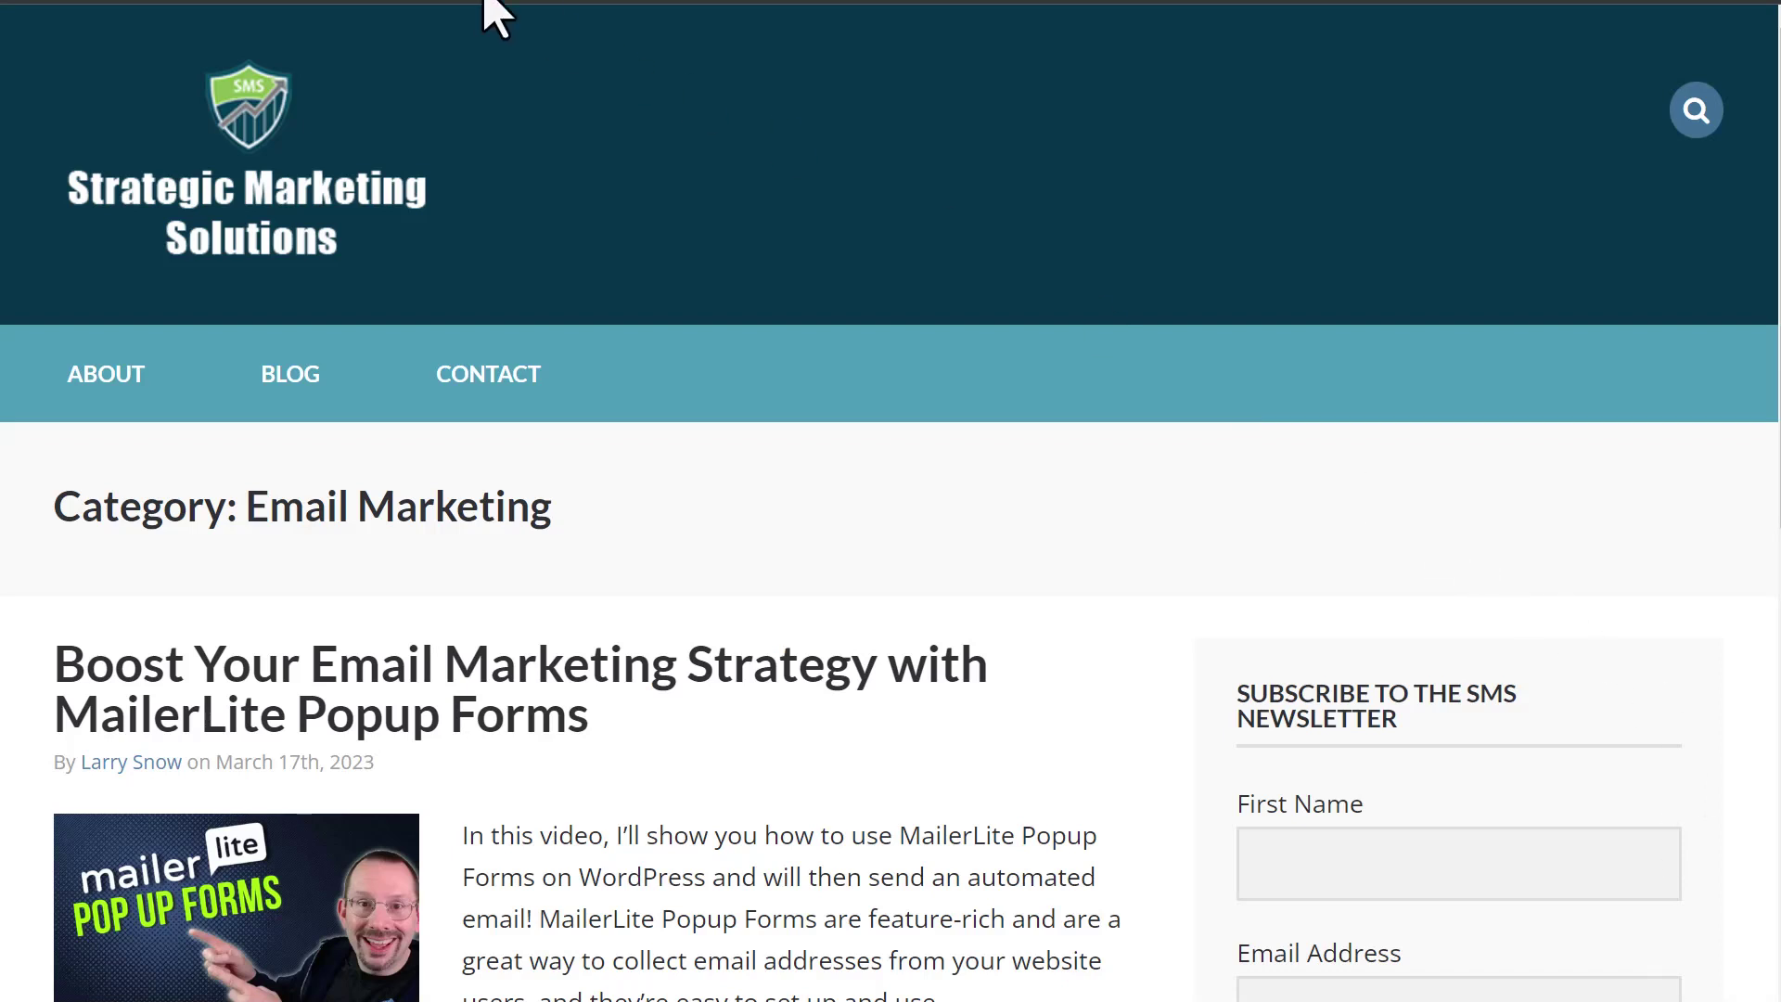
- Enter a test subscriber e-mail address in the live sidebar form and submit it
scroll(1116, 723, "down", 2)
scroll(1116, 726, "down", 2)
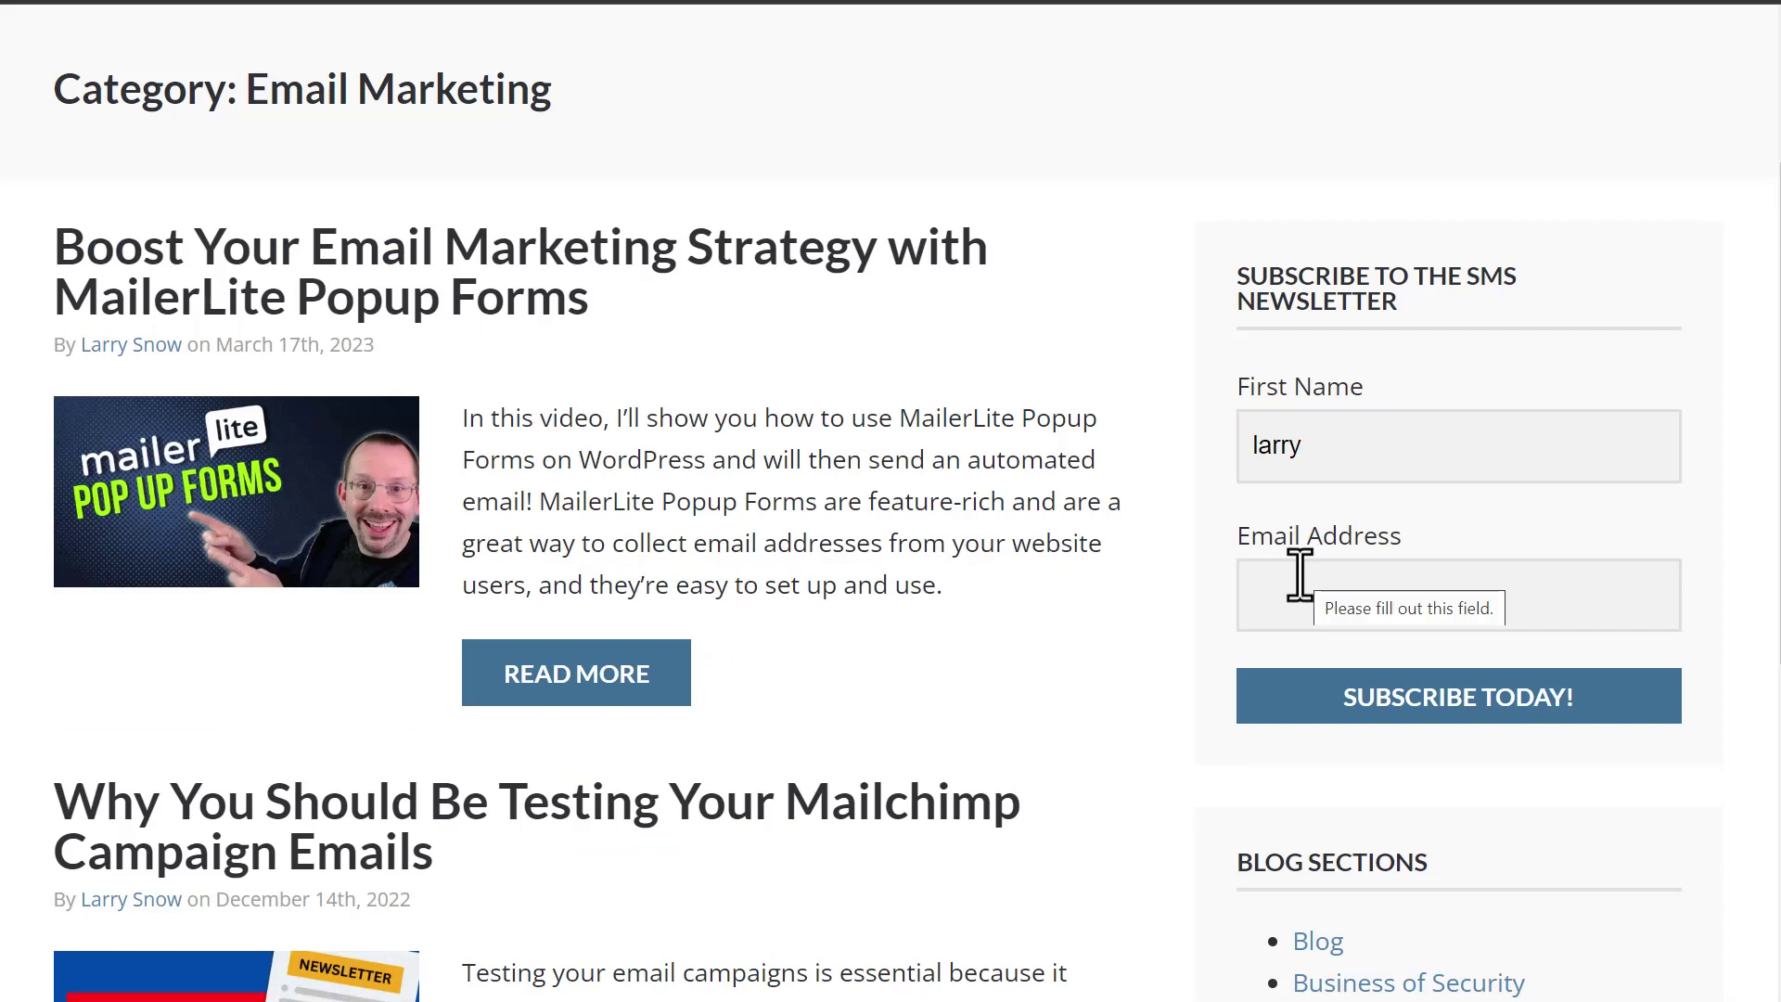
left_click(1335, 593)
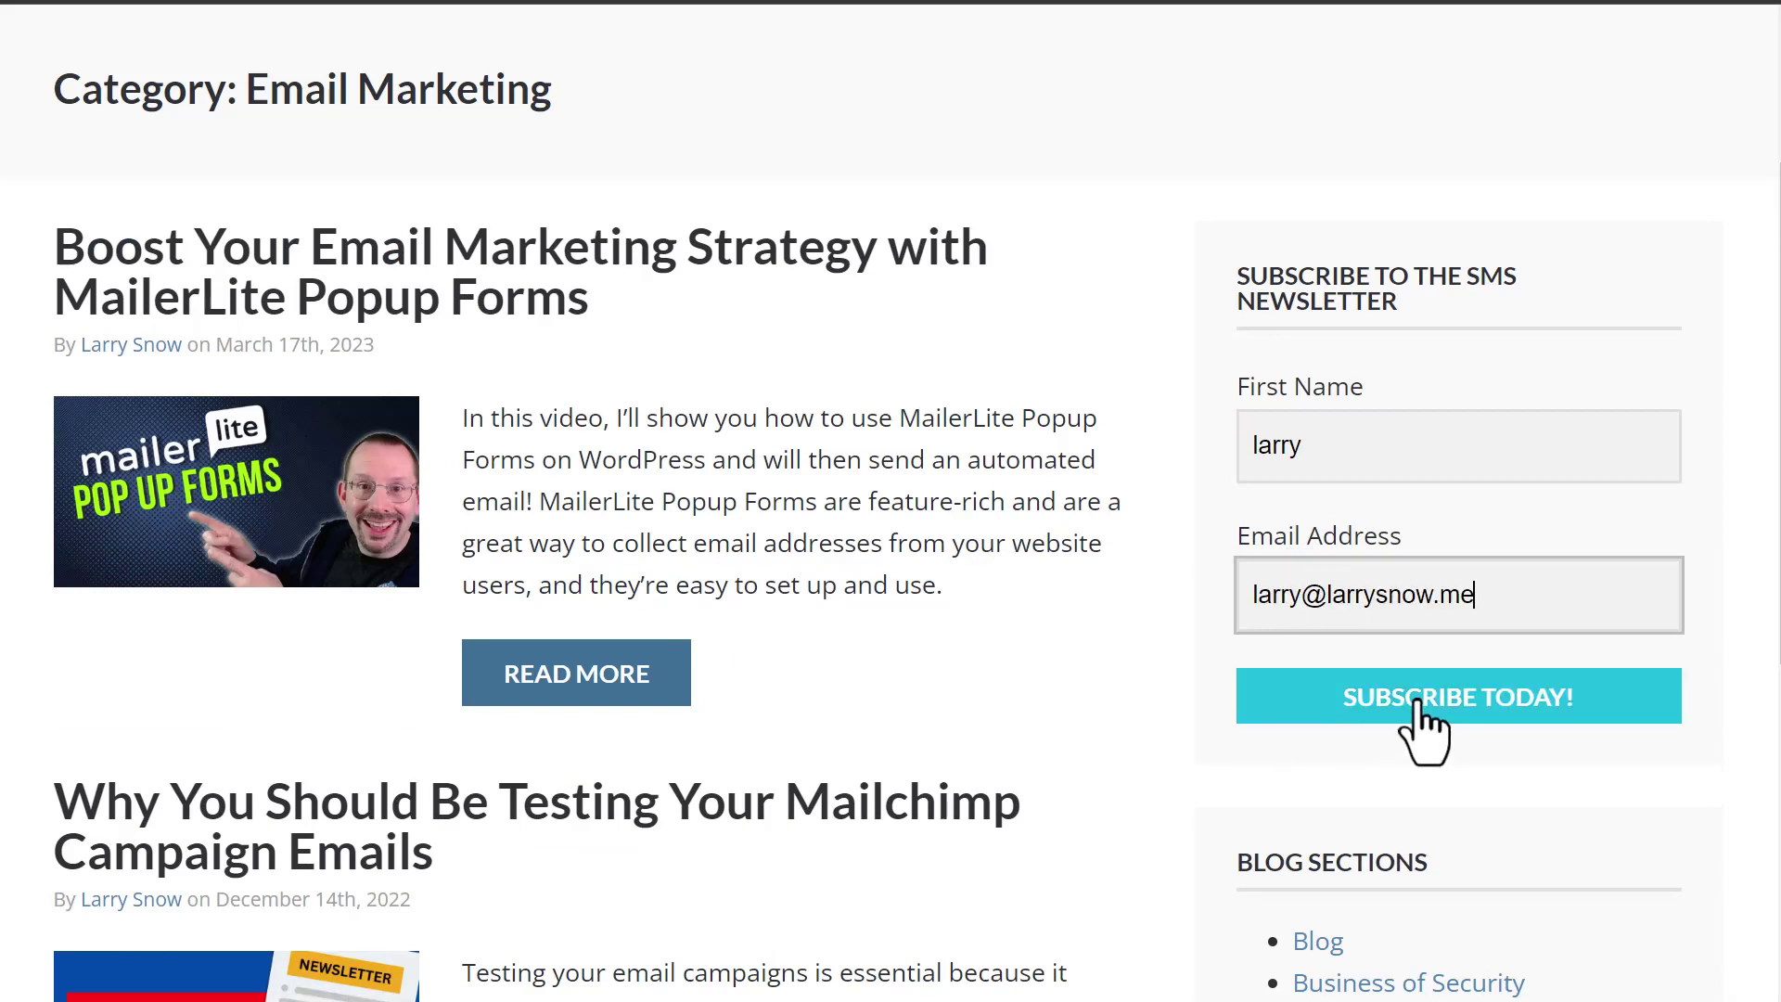
left_click(1417, 706)
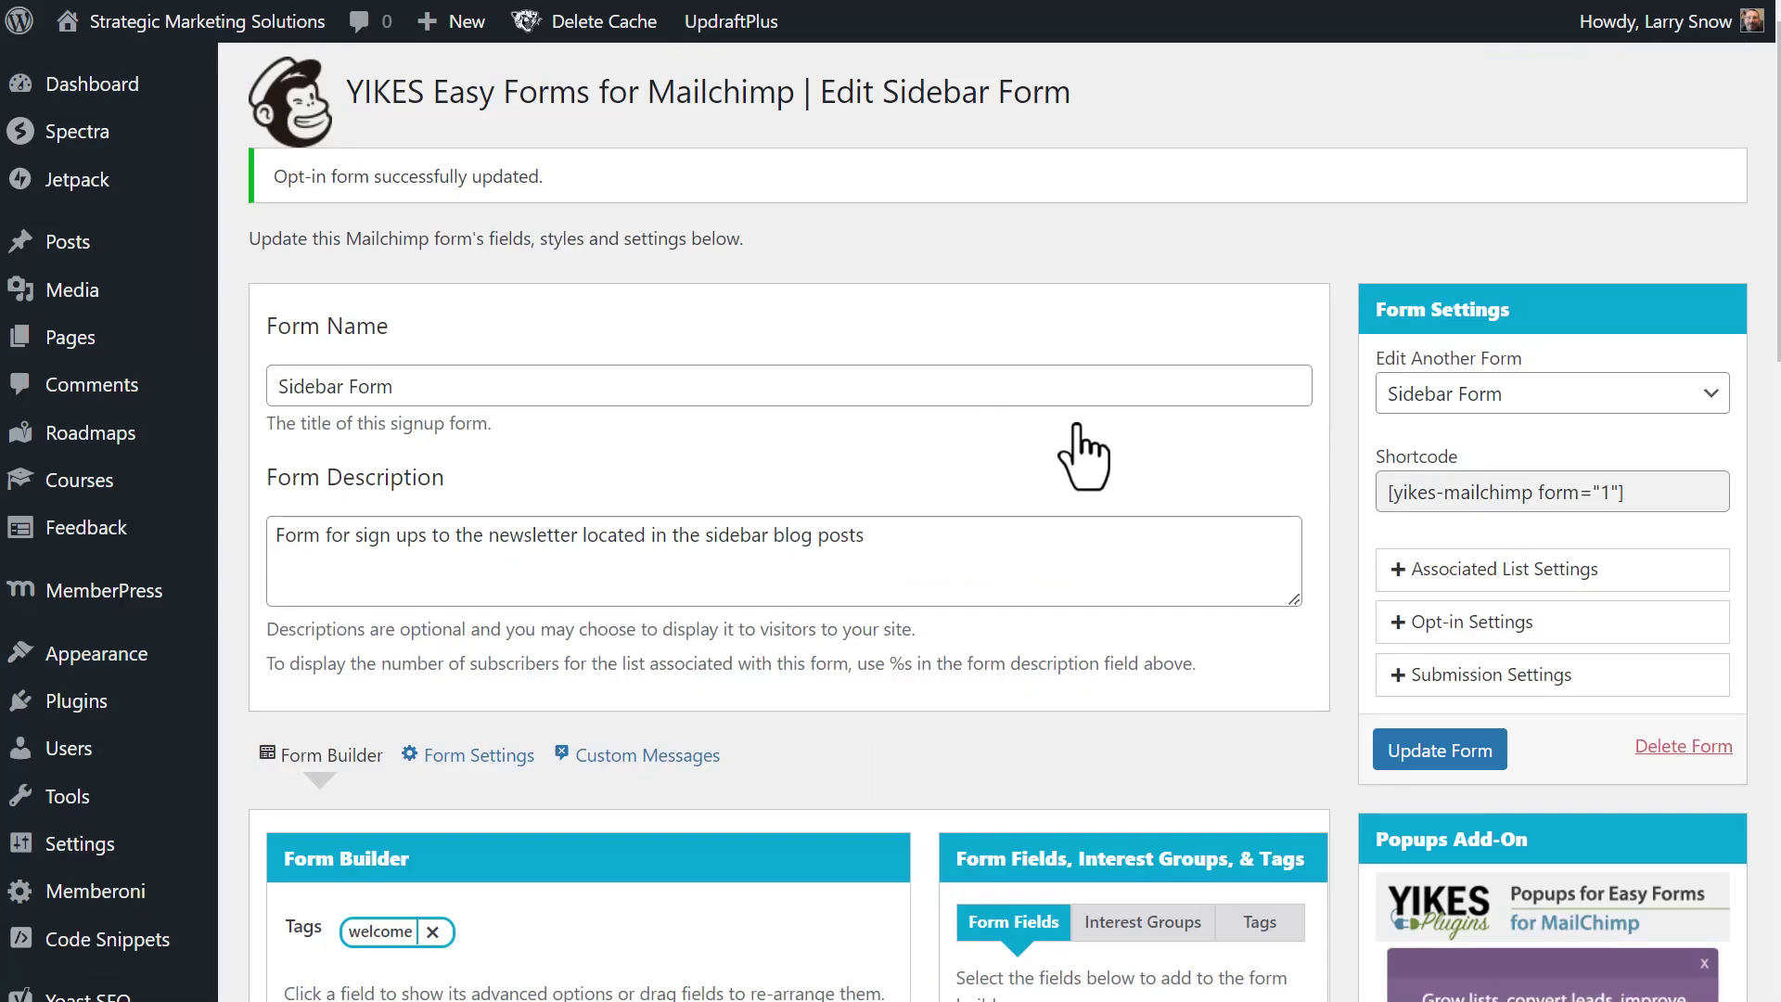
- Expand Submission Settings and set Redirect On Submission to Yes
scroll(1079, 436, "down", 2)
scroll(1077, 424, "up", 2)
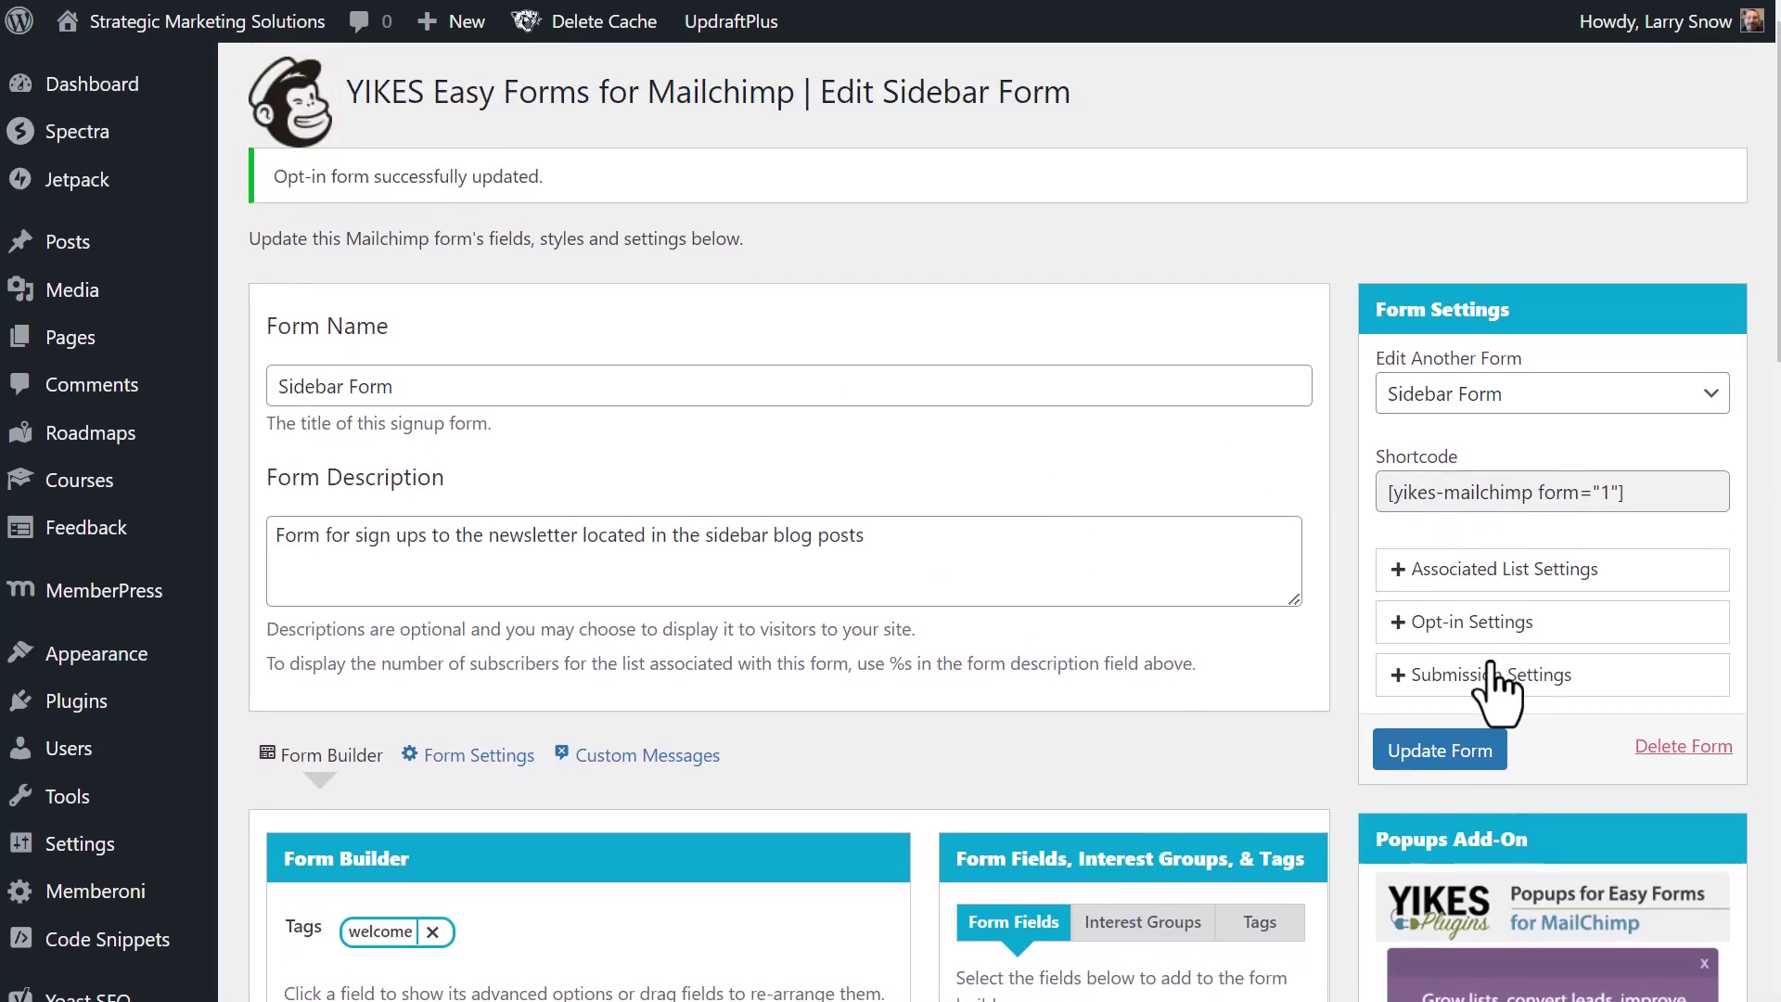
left_click(1466, 674)
scroll(1582, 402, "down", 4)
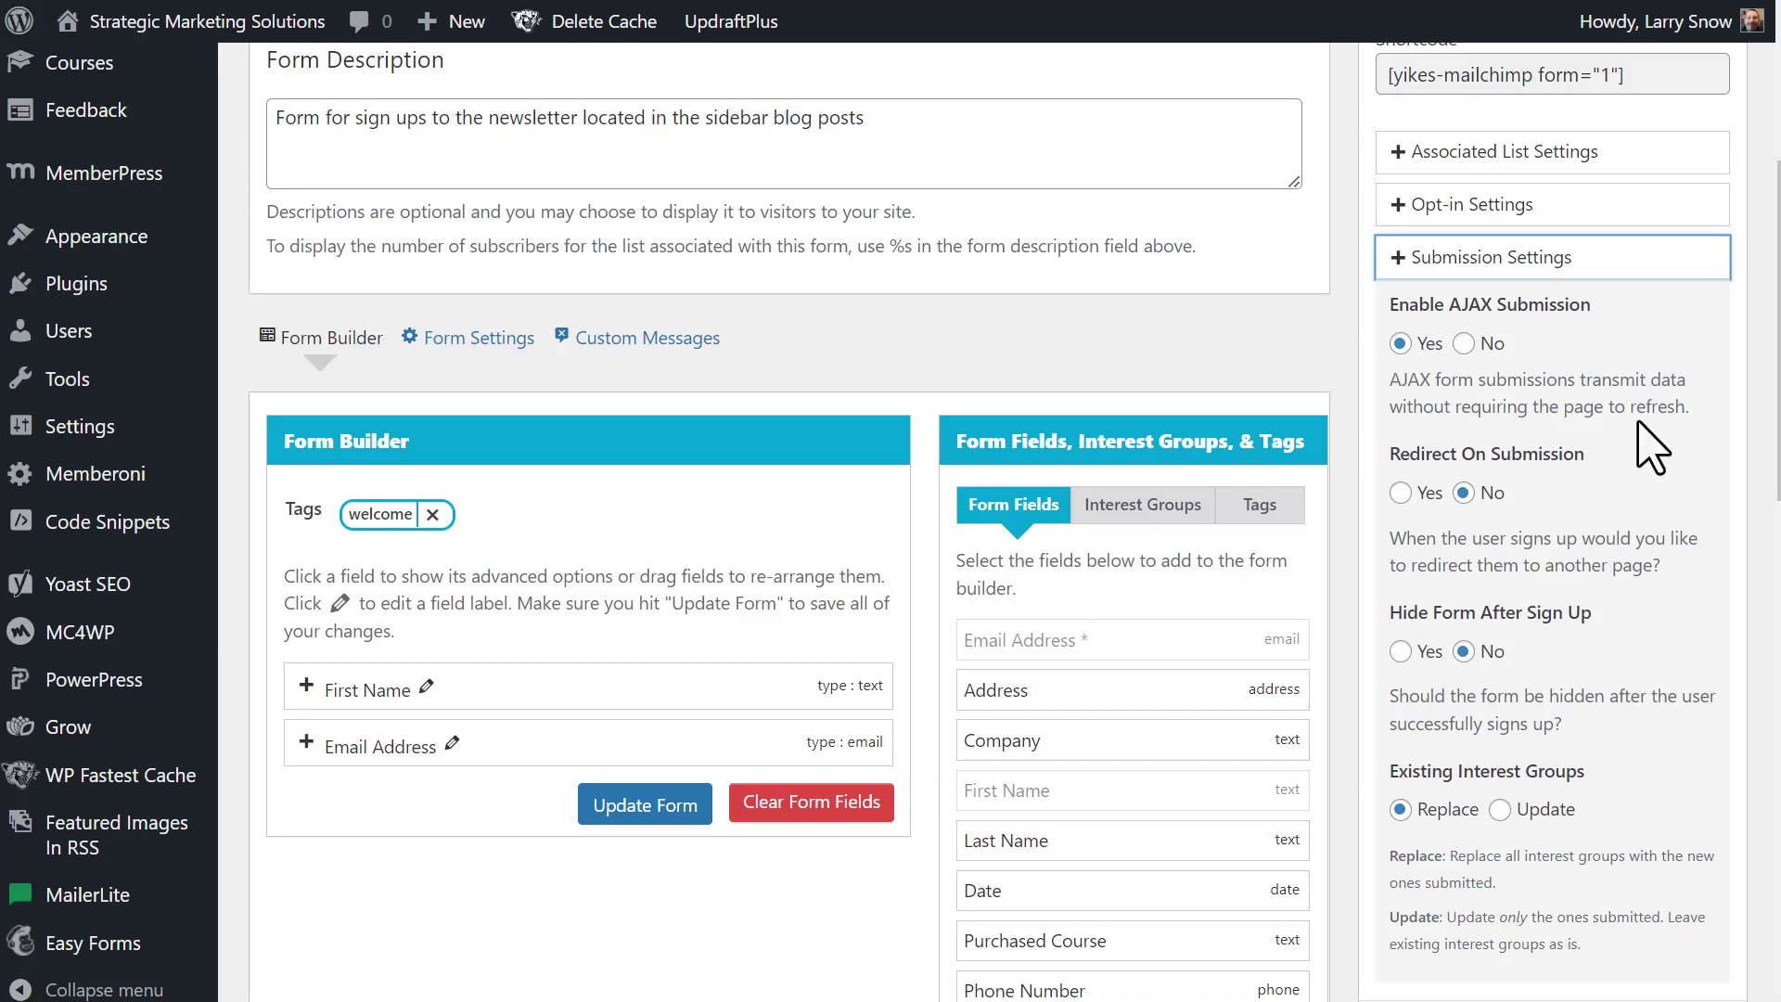
left_click(1399, 494)
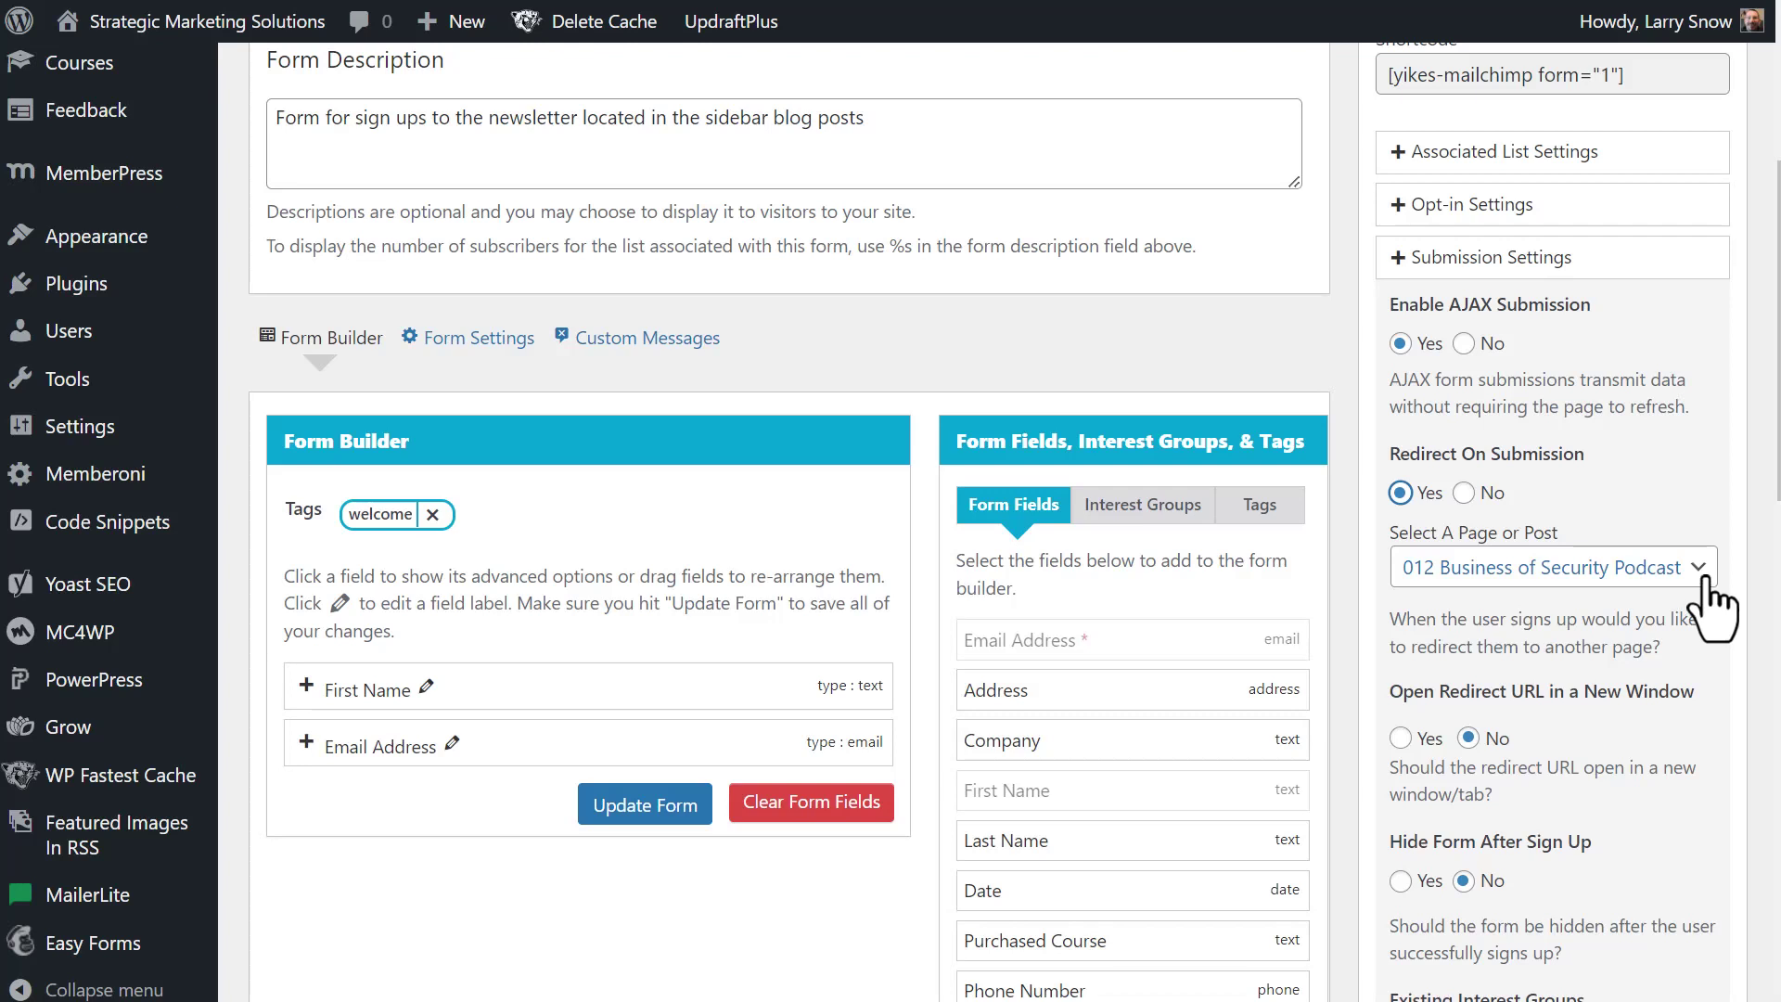
- Choose the 'Thank You' page as the redirect target
left_click(1705, 579)
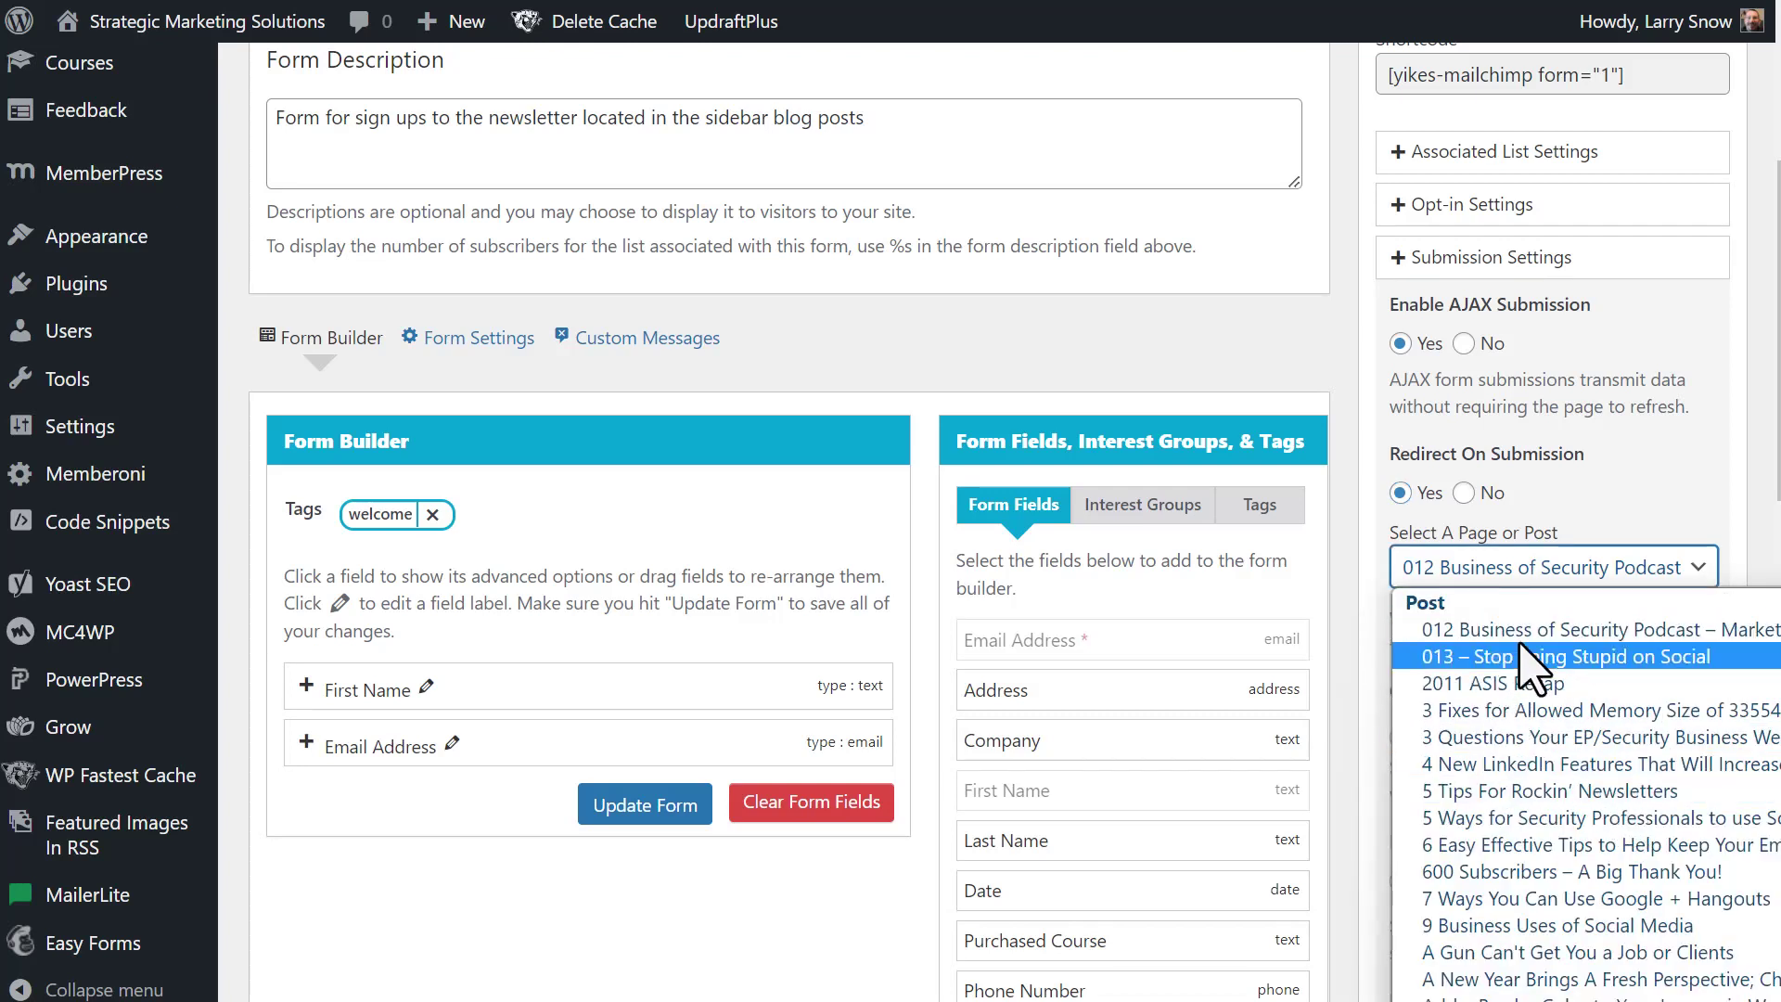
scroll(1544, 668, "down", 15)
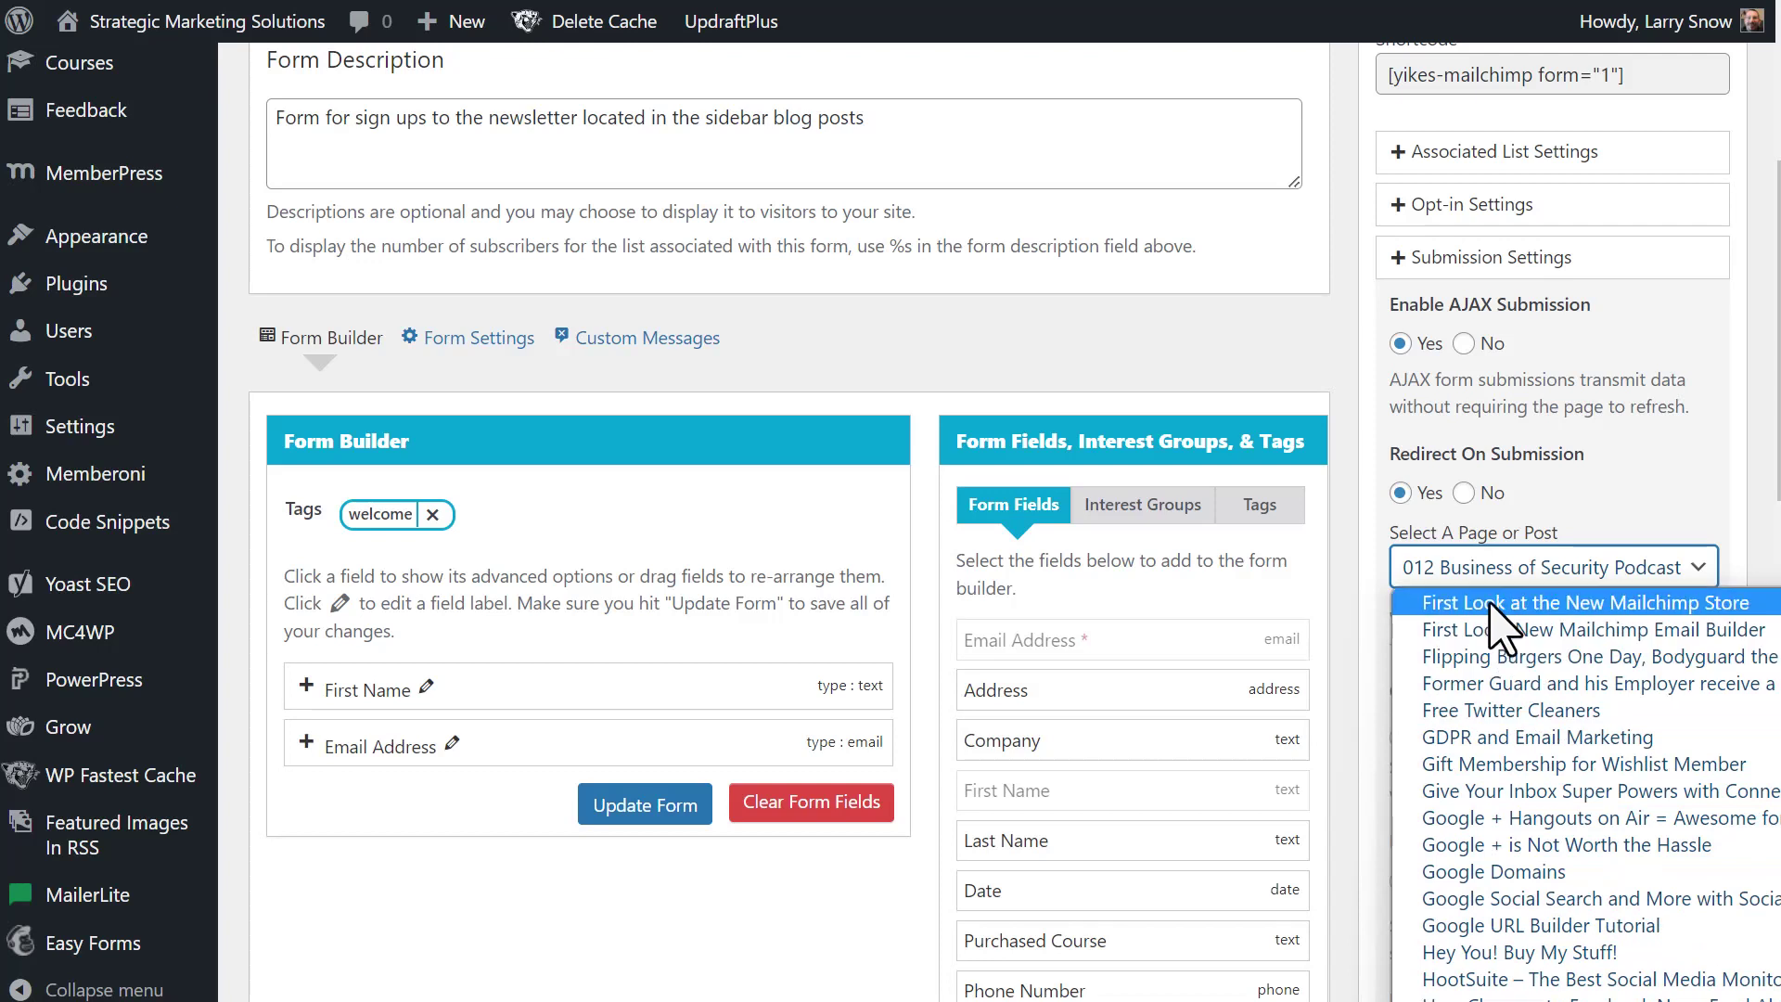
left_click(1438, 570)
left_click(1443, 598)
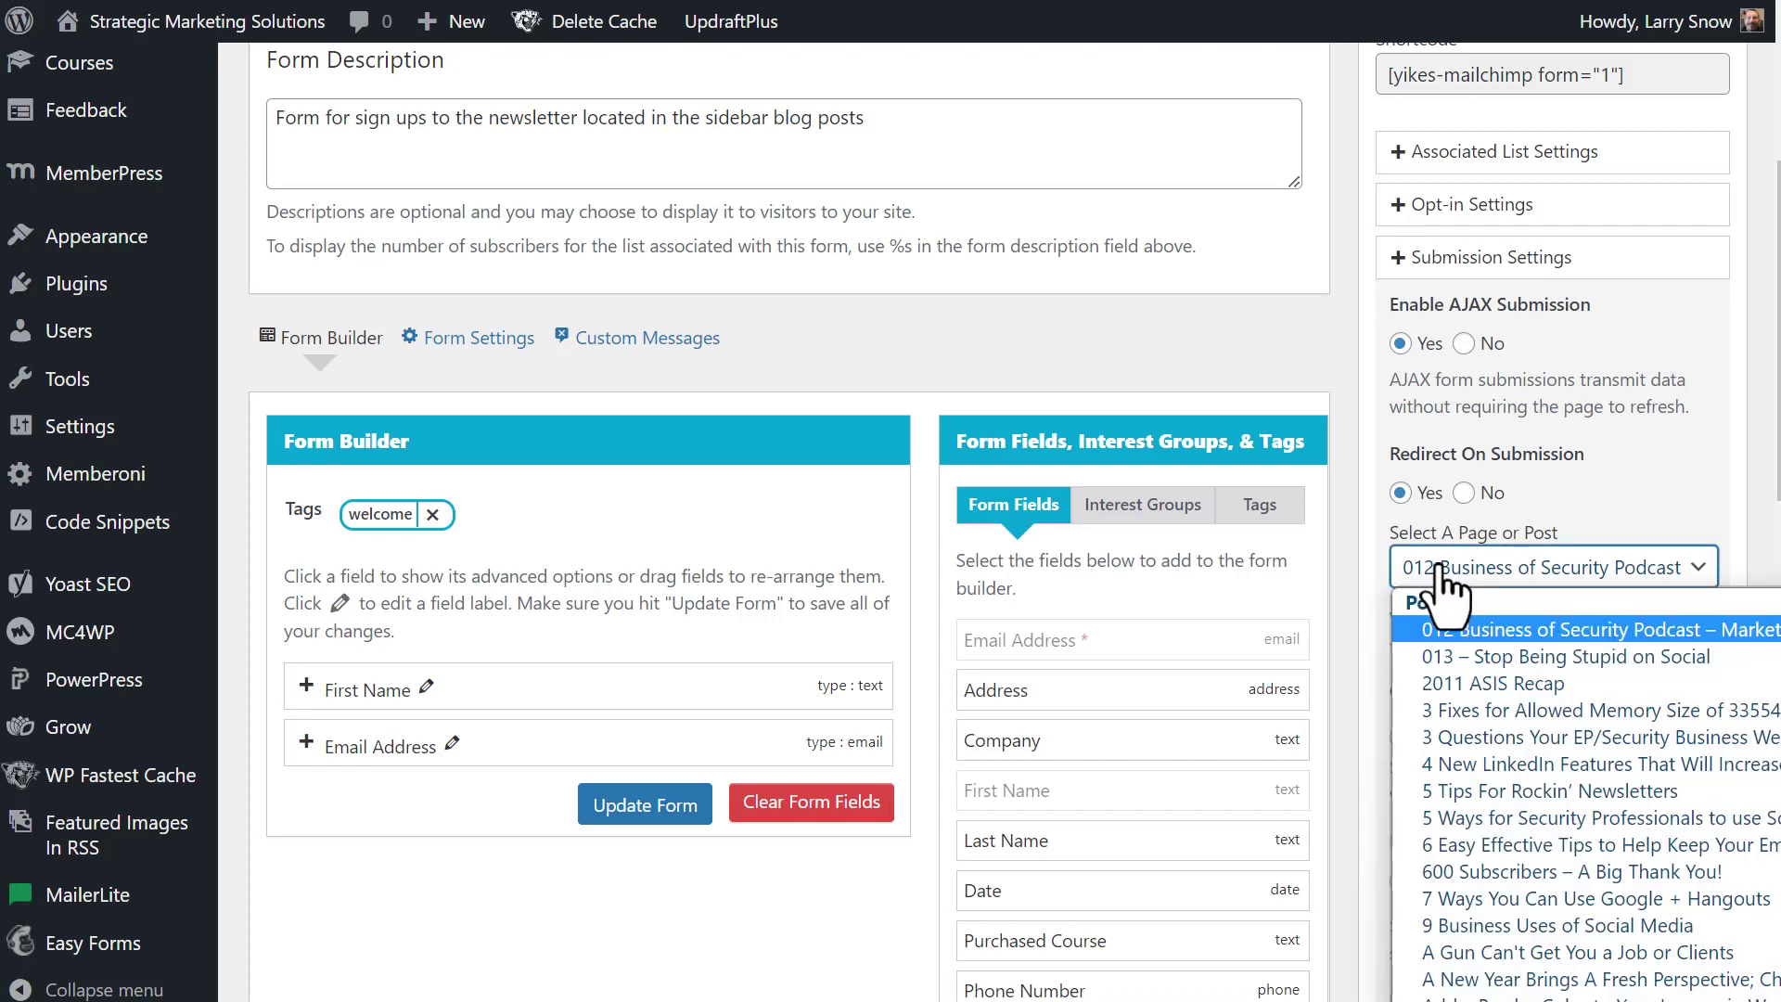
type("thank")
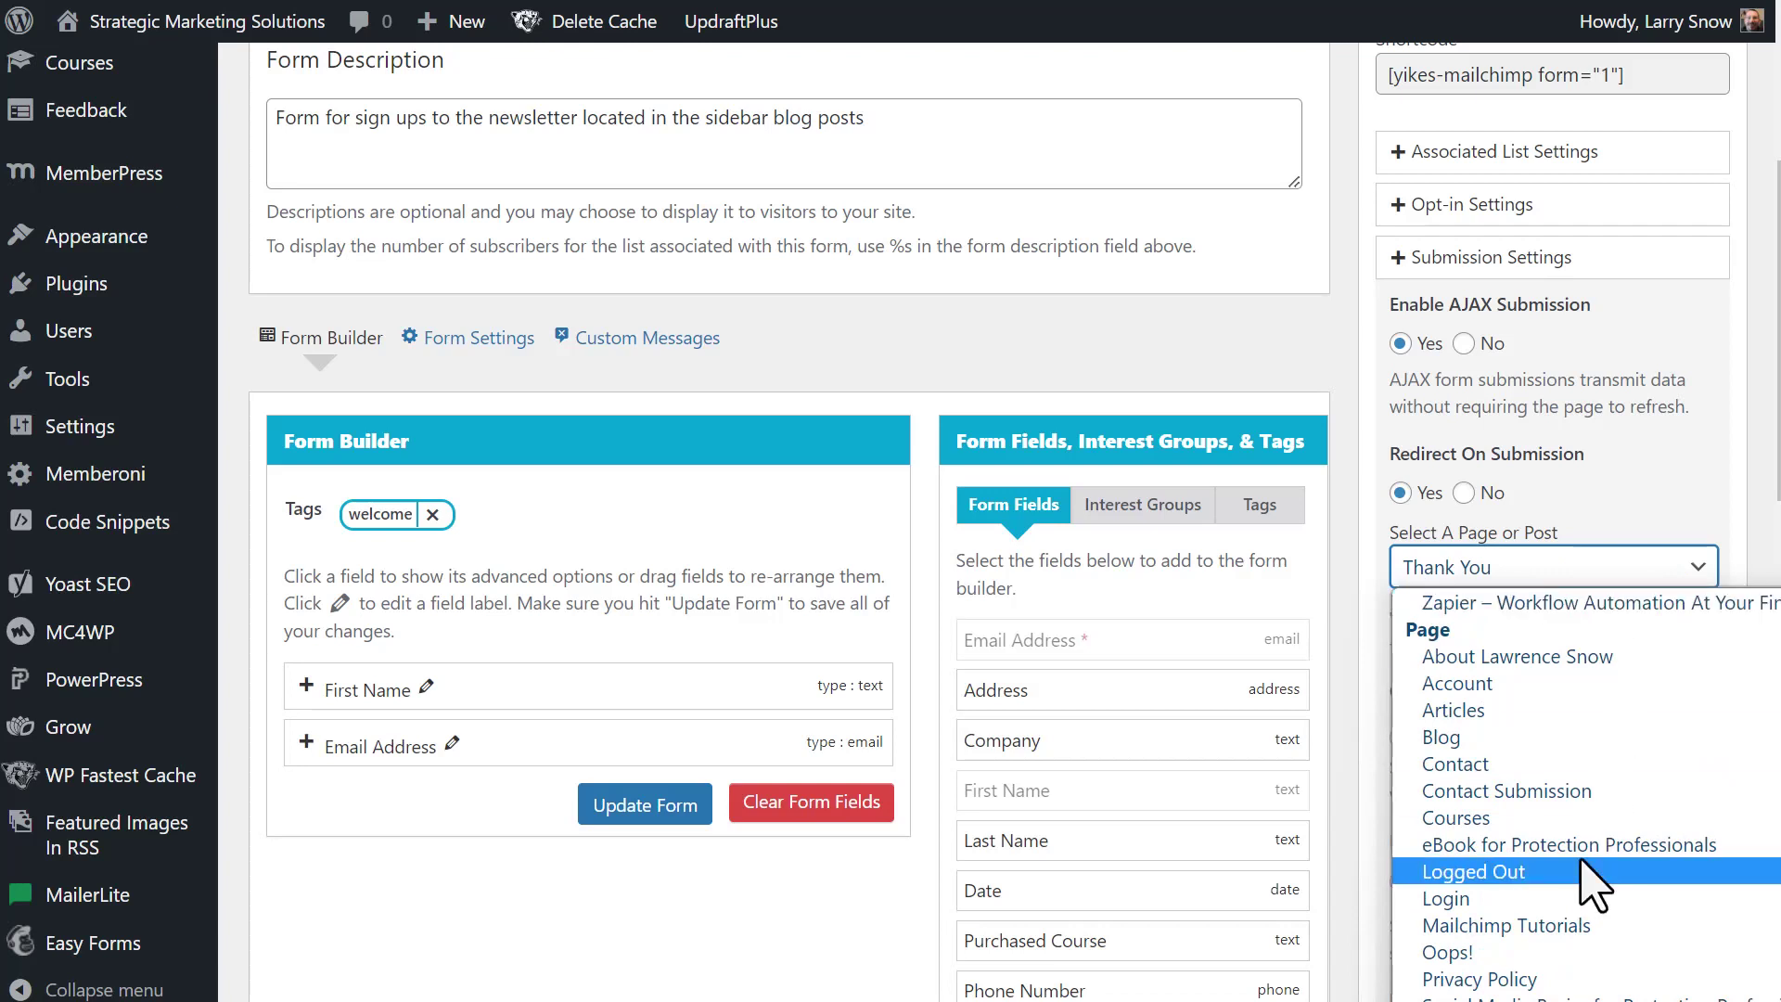
scroll(1577, 877, "down", 3)
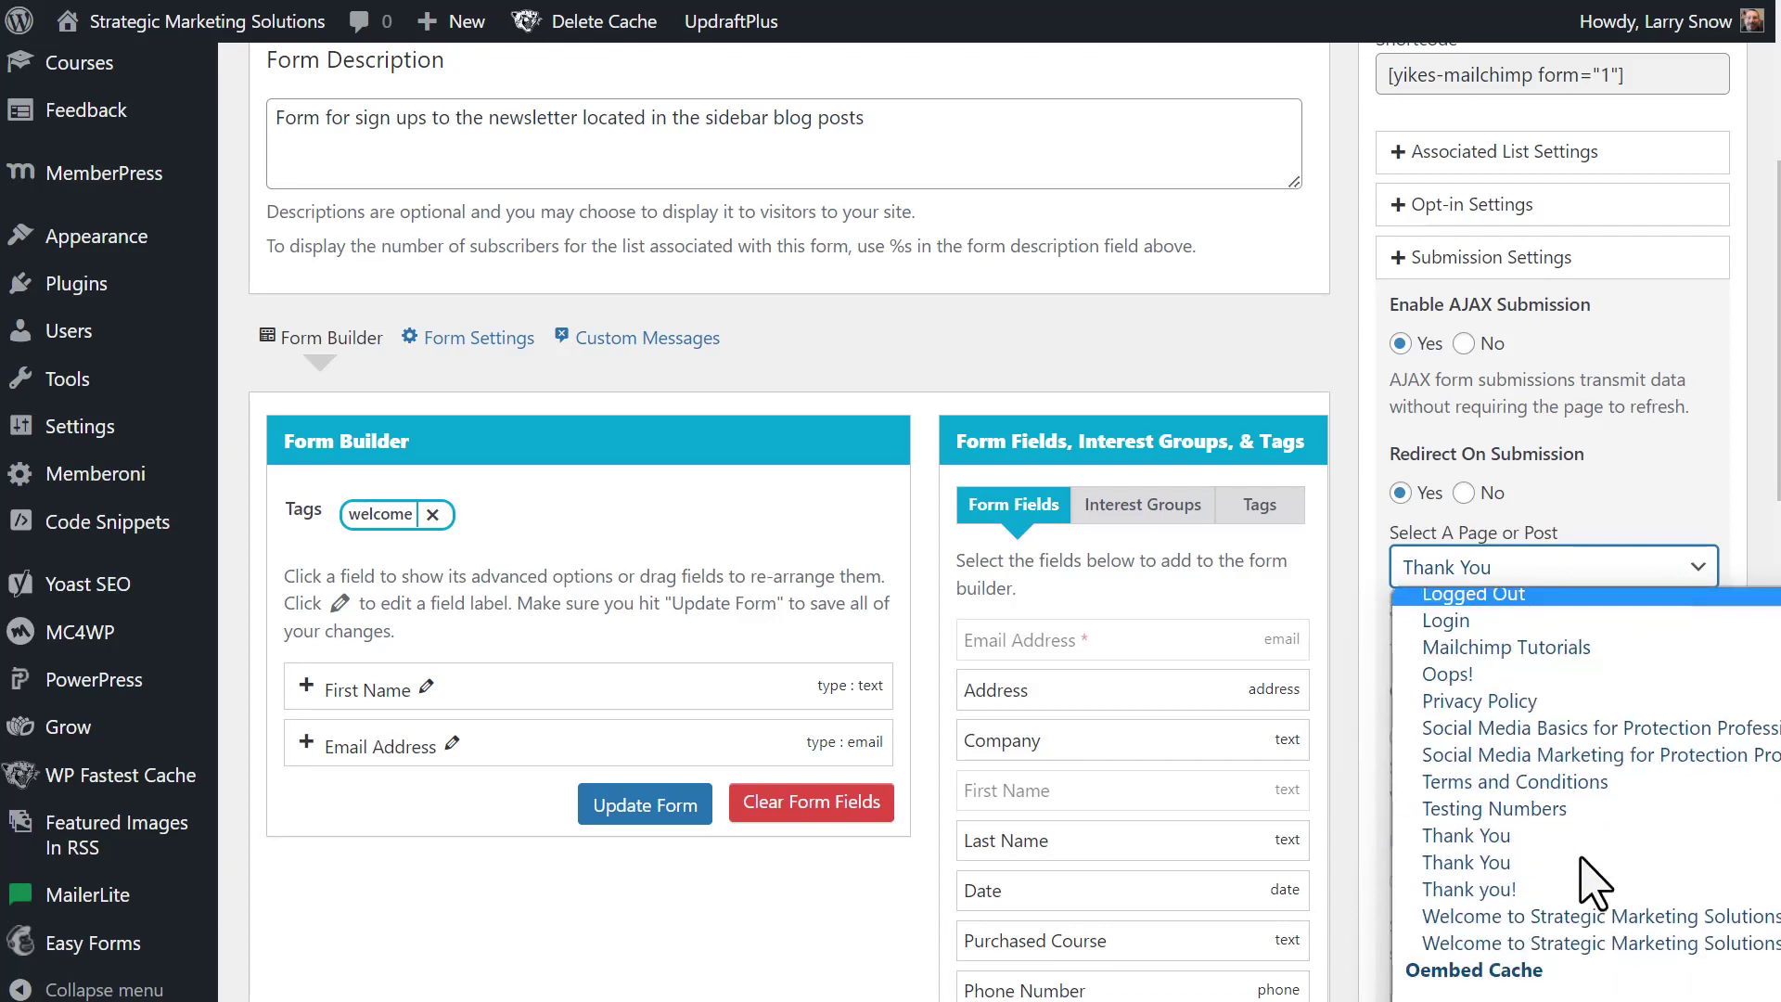
left_click(1502, 837)
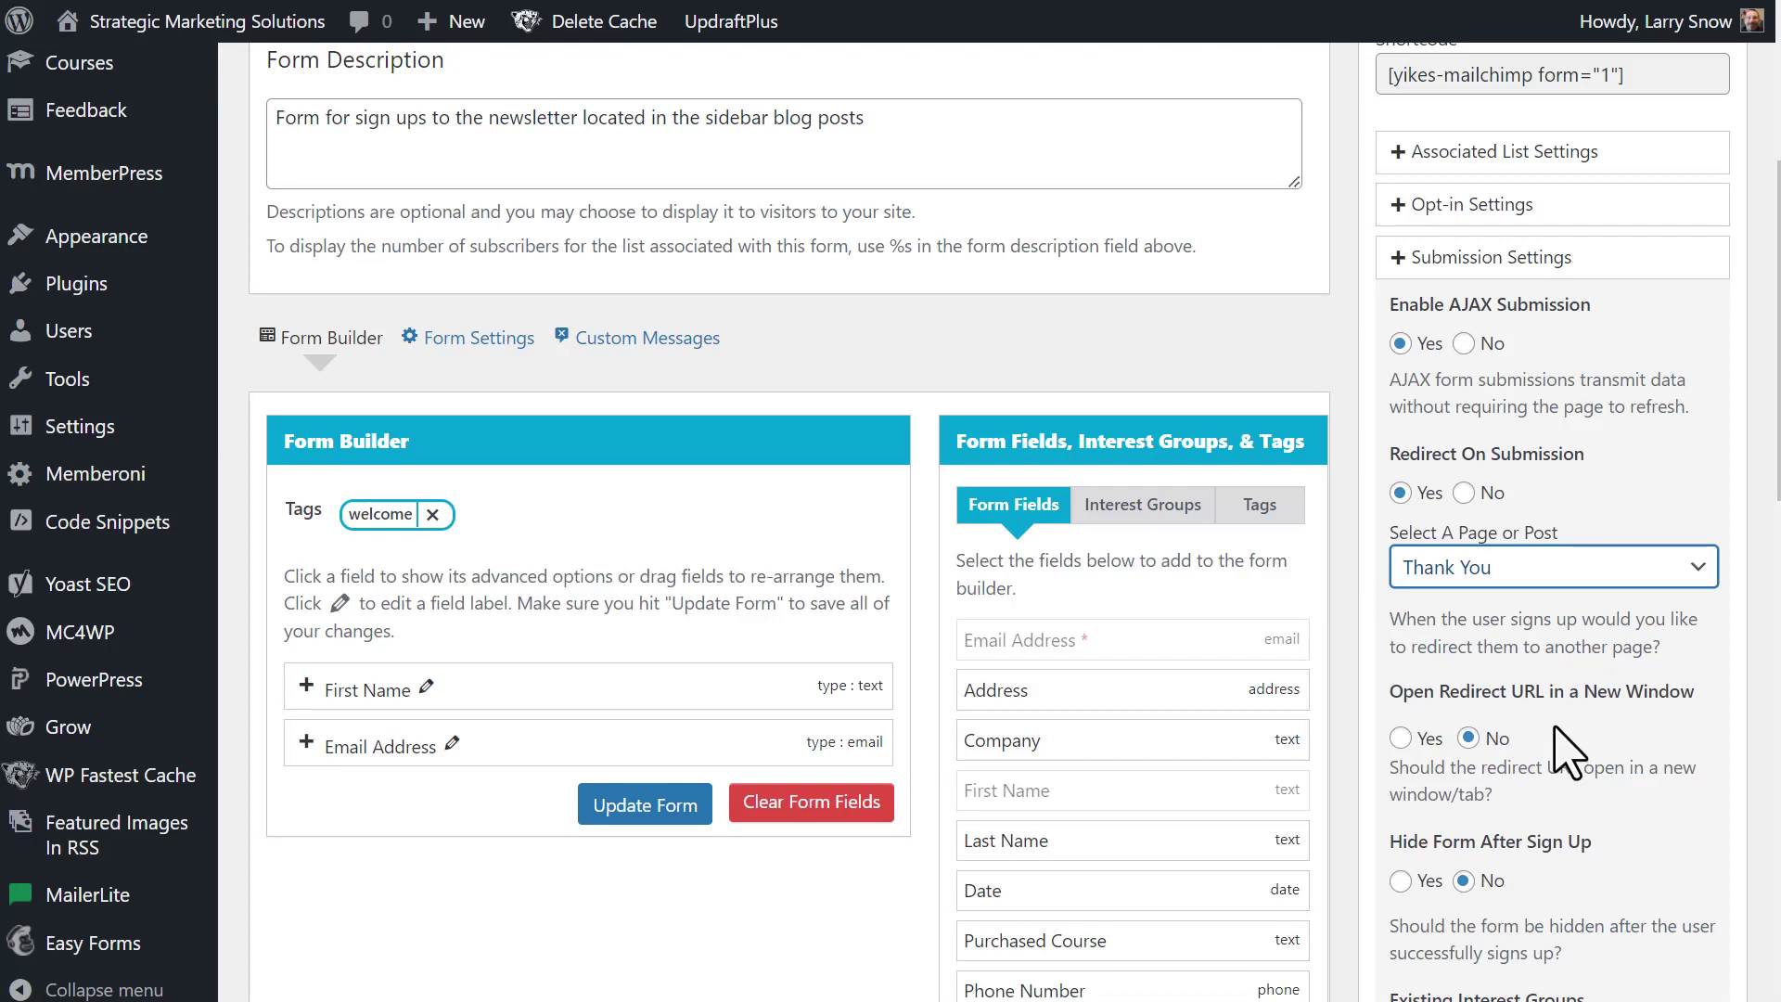
- Save the Sidebar Form with the new redirect settings
scroll(1565, 754, "down", 1)
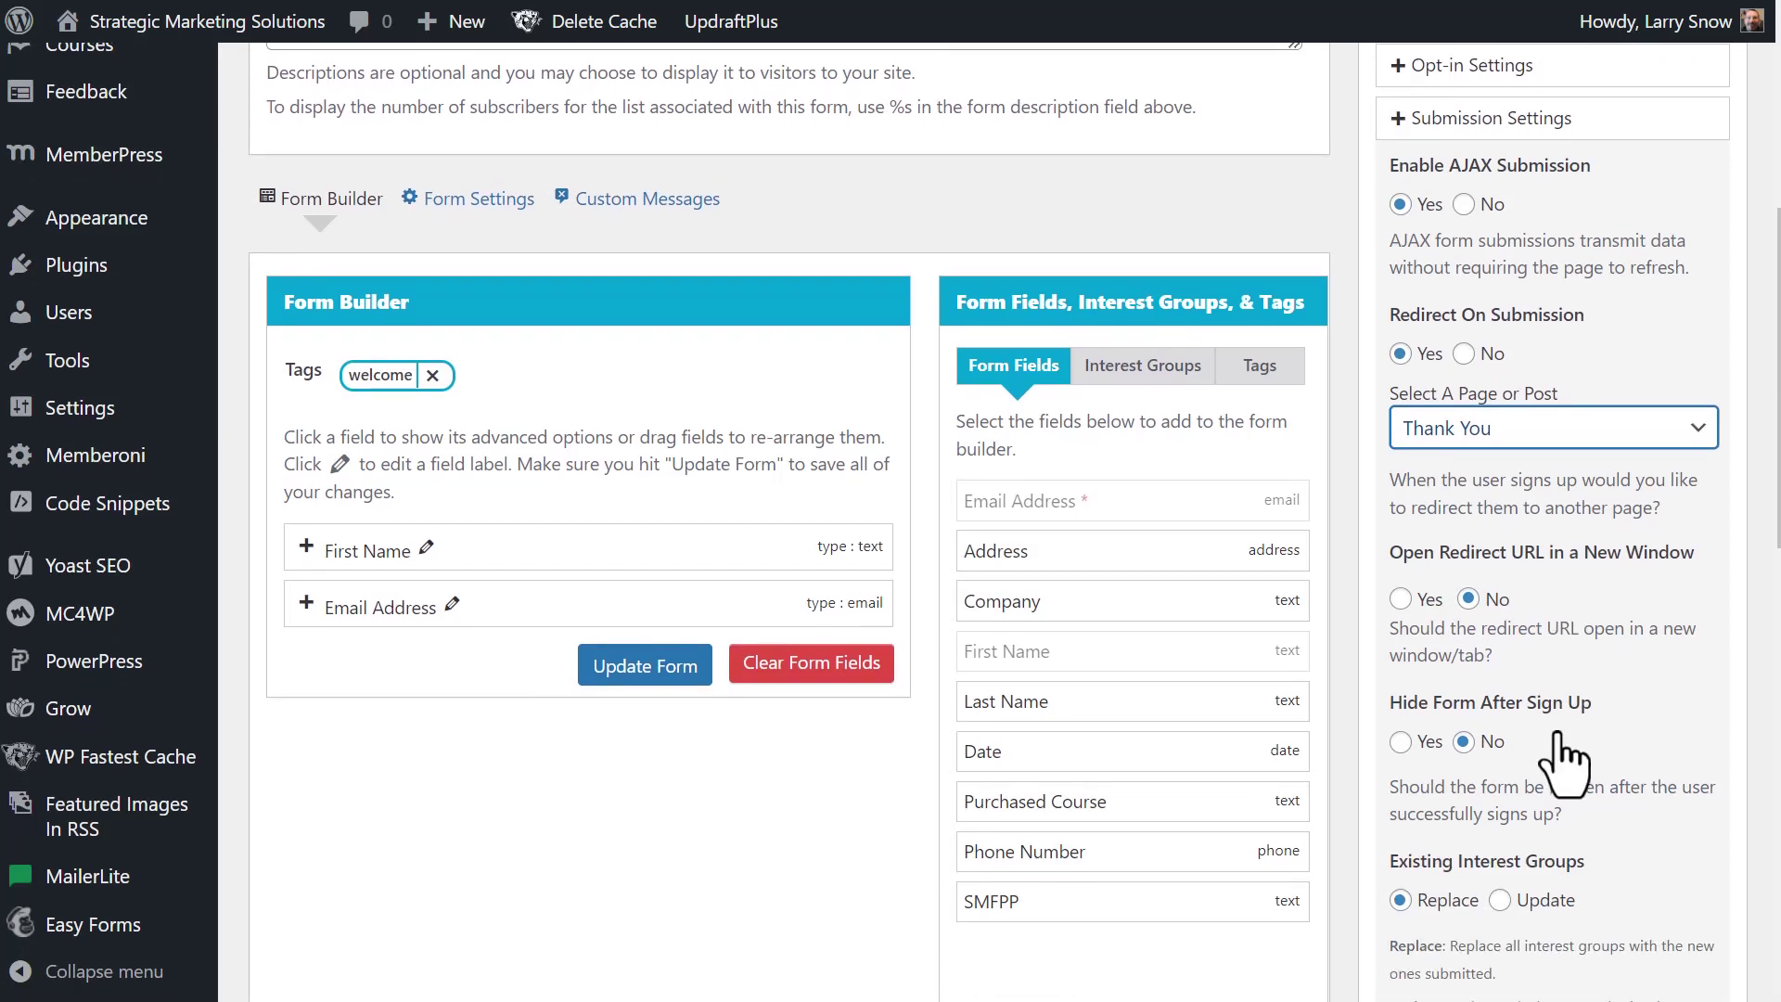
scroll(1564, 759, "down", 1)
scroll(1567, 757, "down", 1)
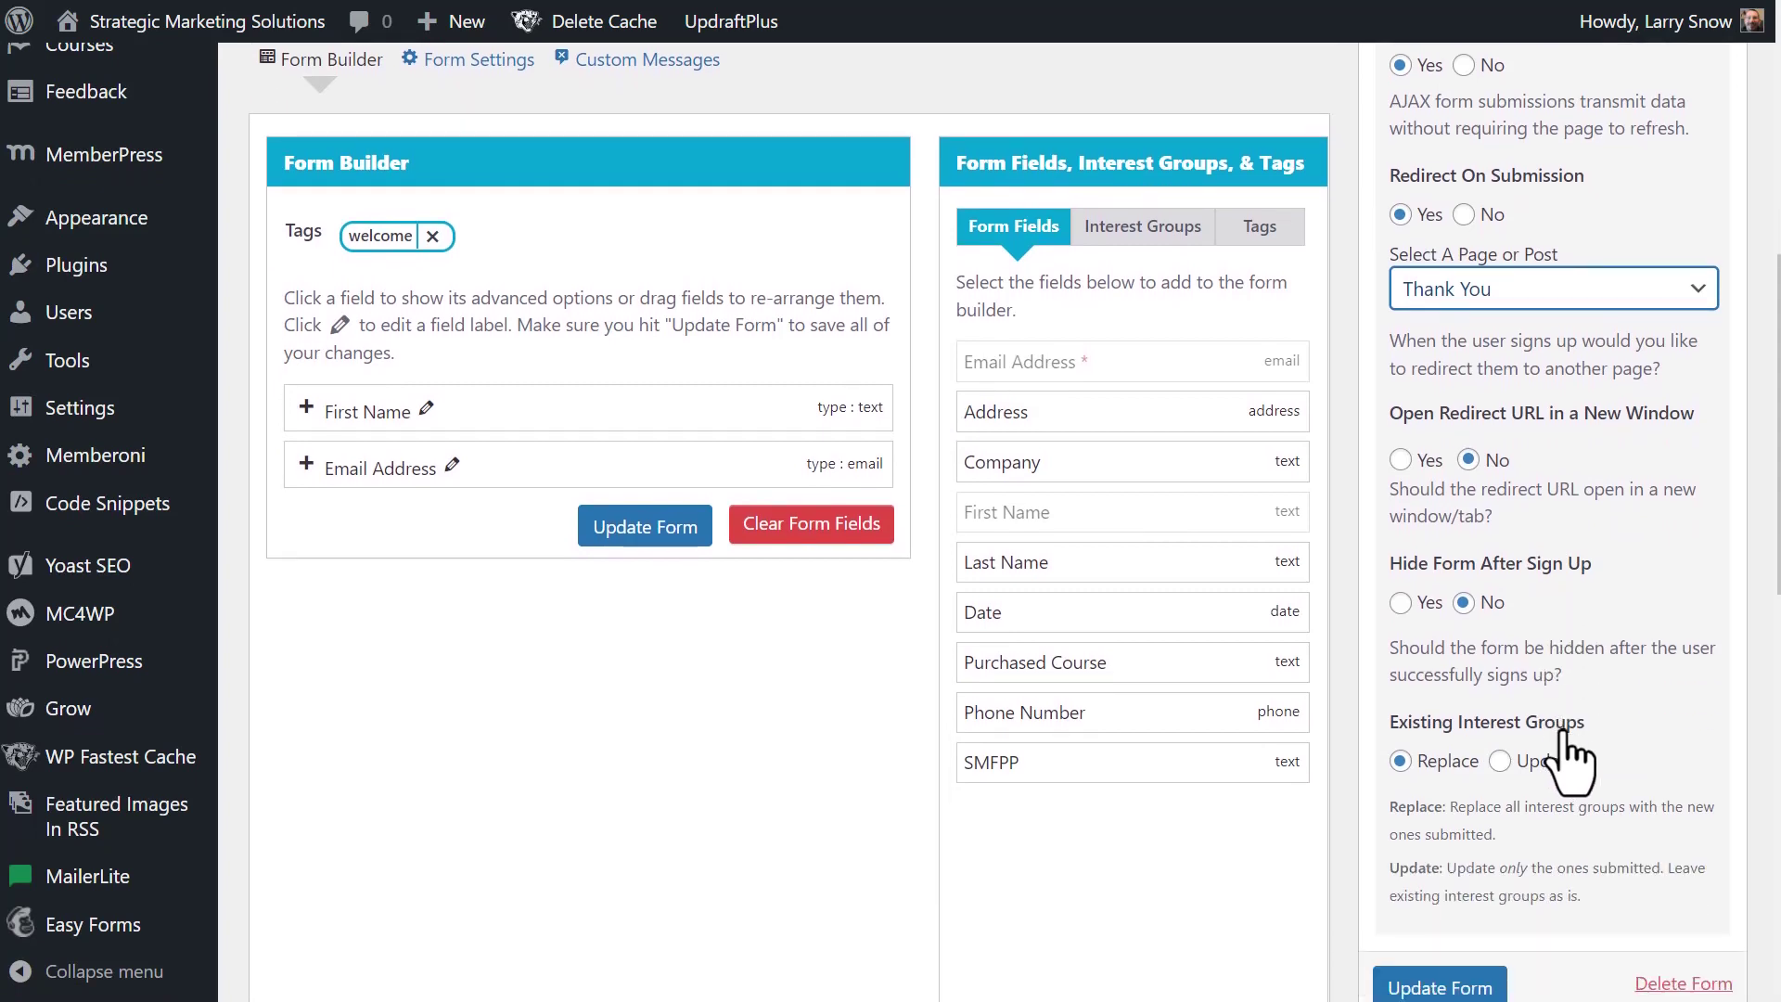
scroll(1625, 735, "down", 1)
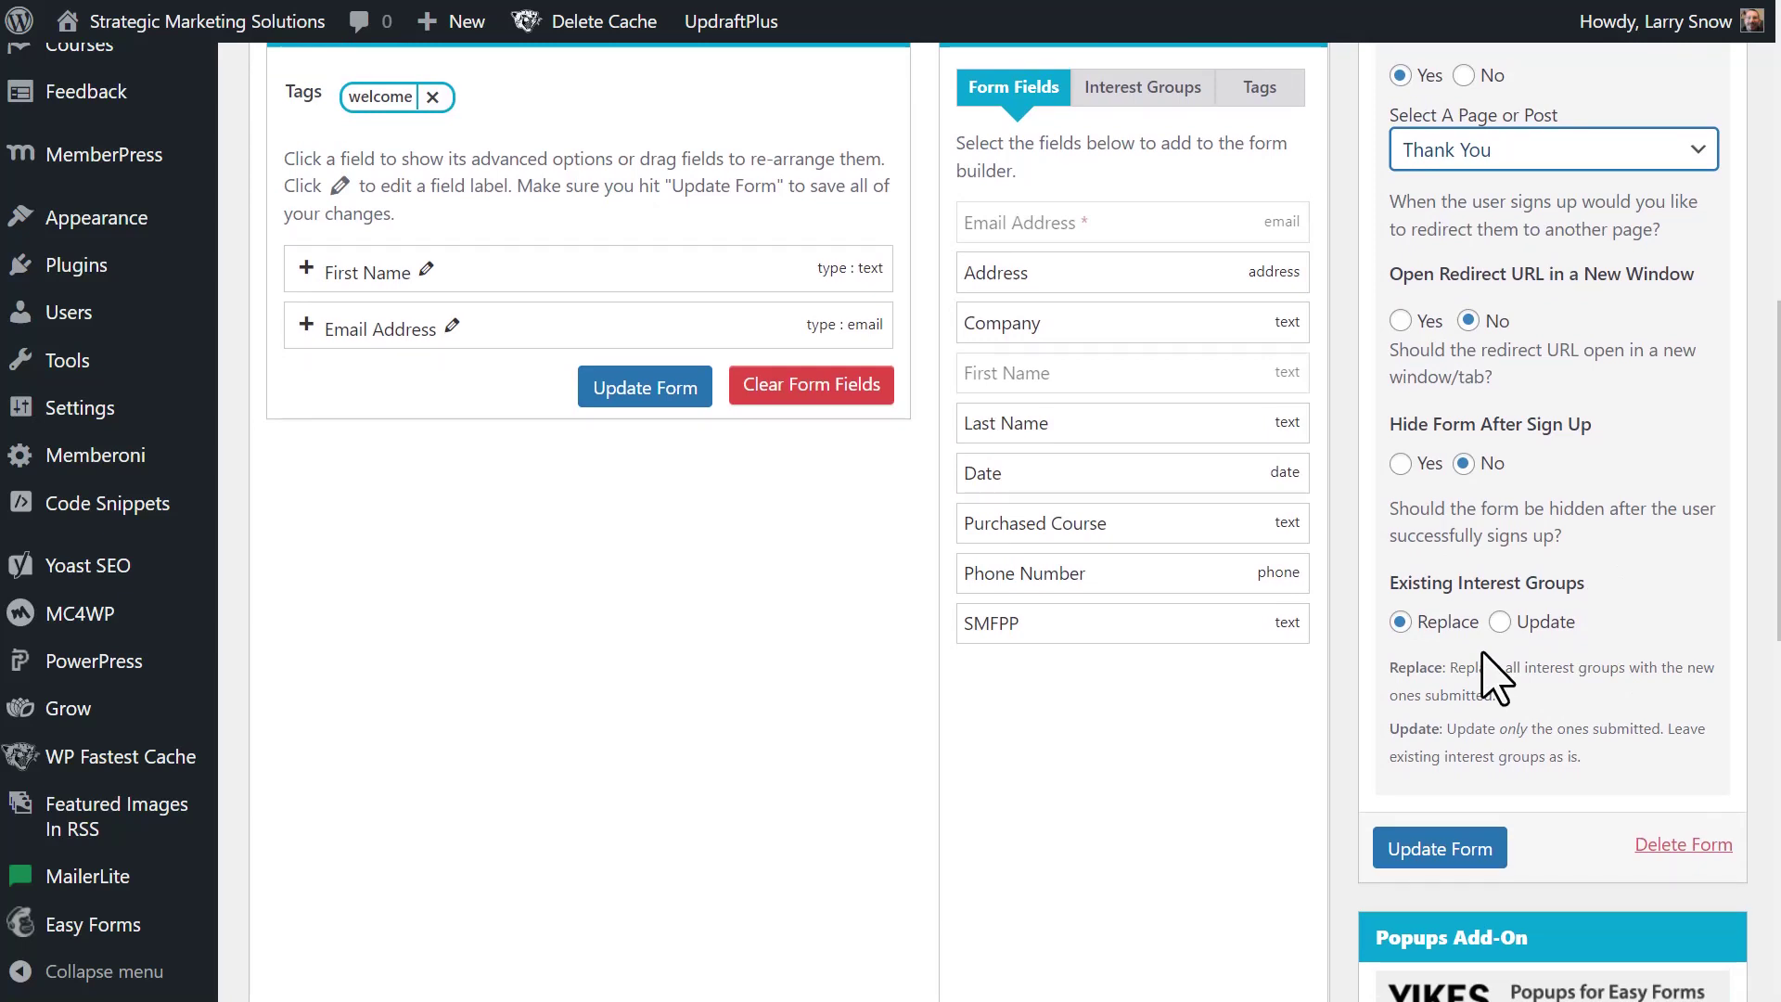
scroll(1481, 654, "up", 2)
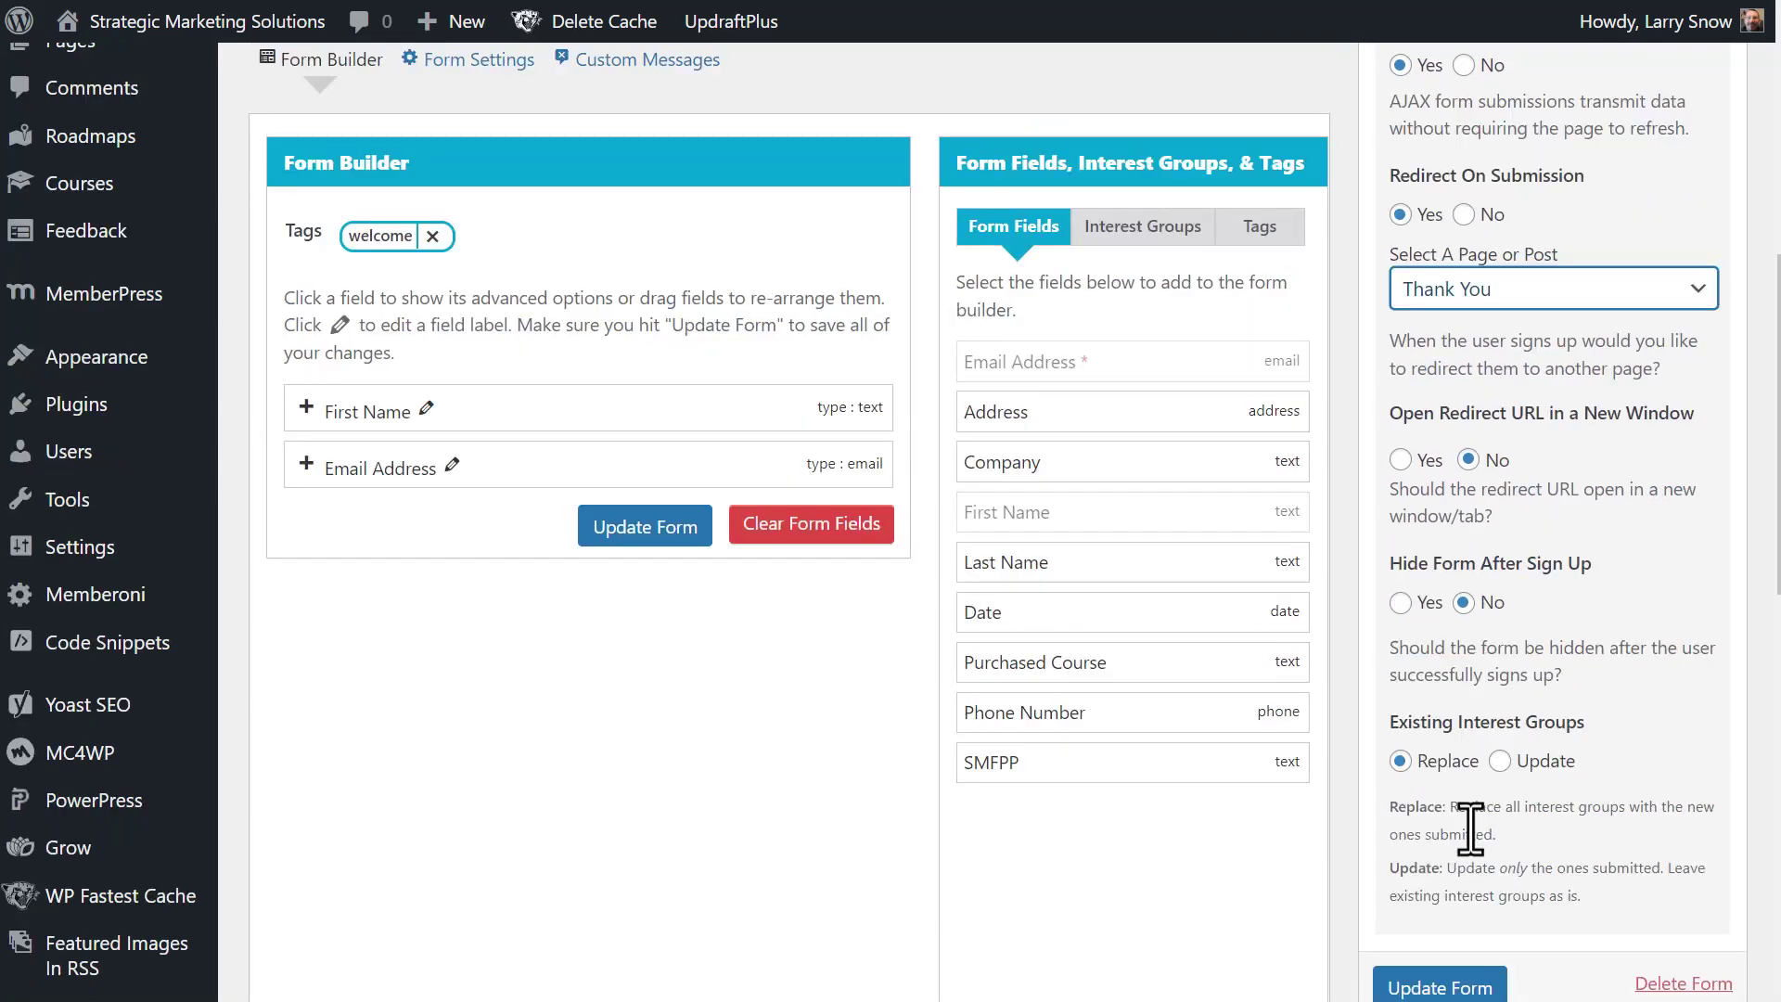
scroll(1481, 904, "down", 2)
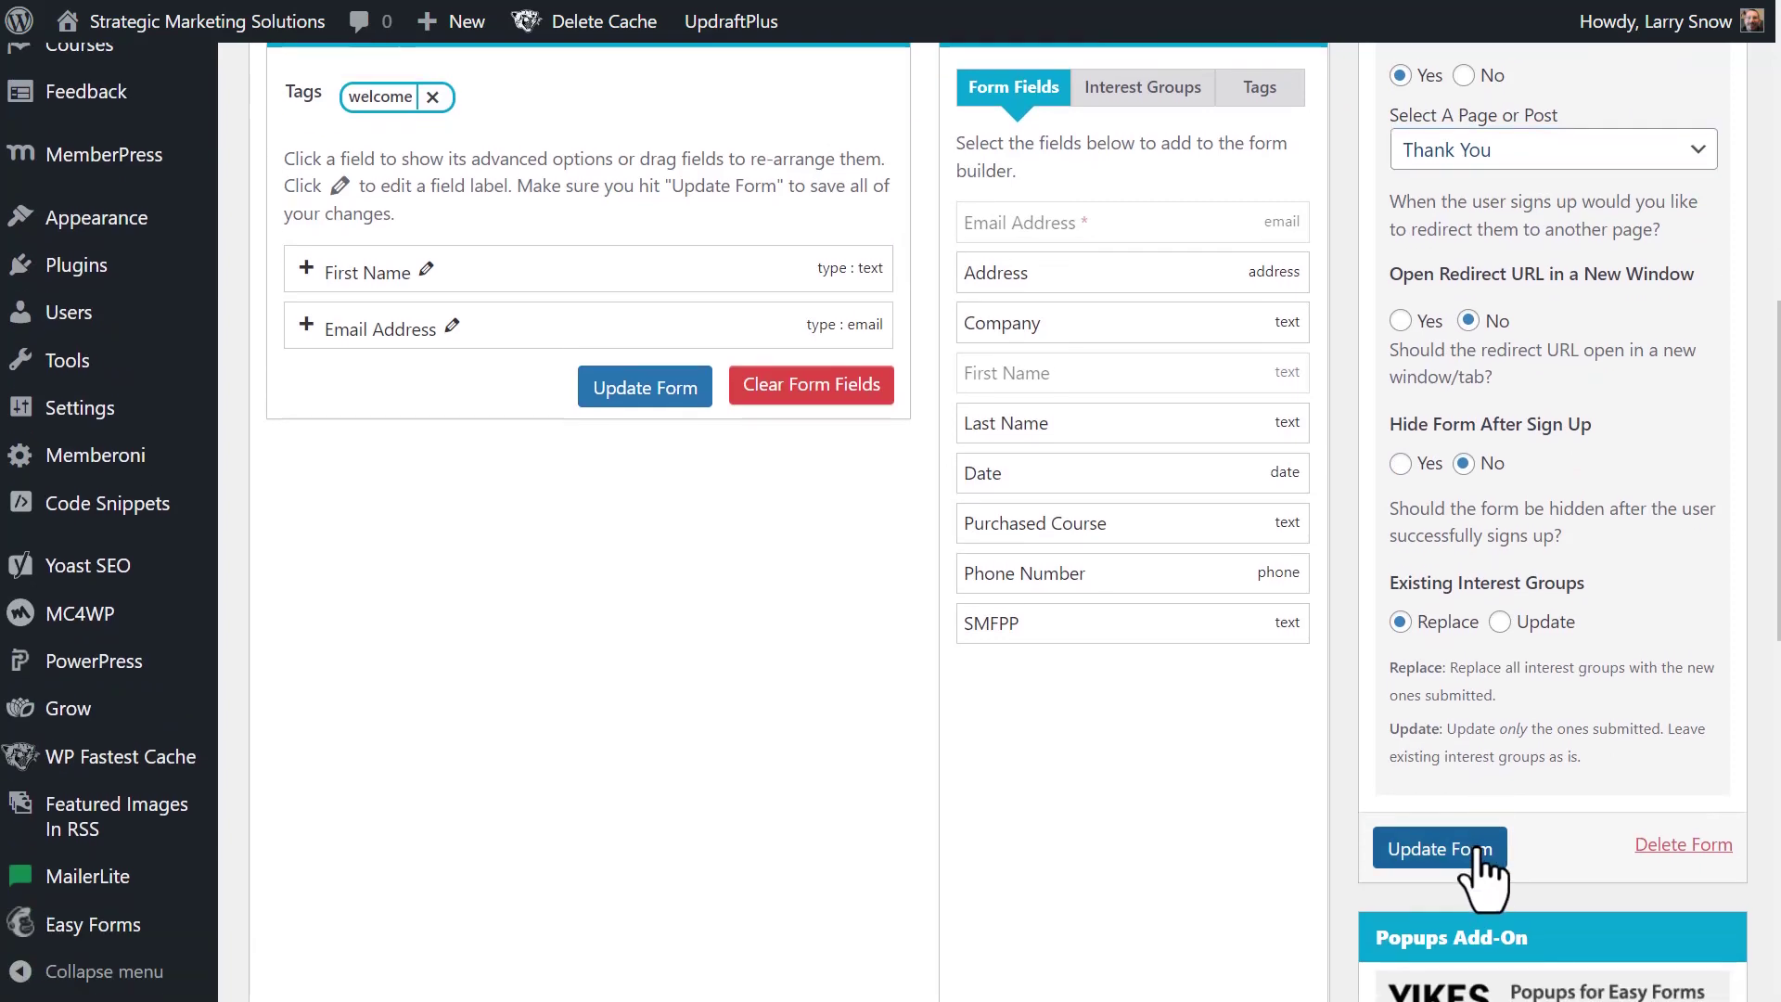
left_click(1465, 848)
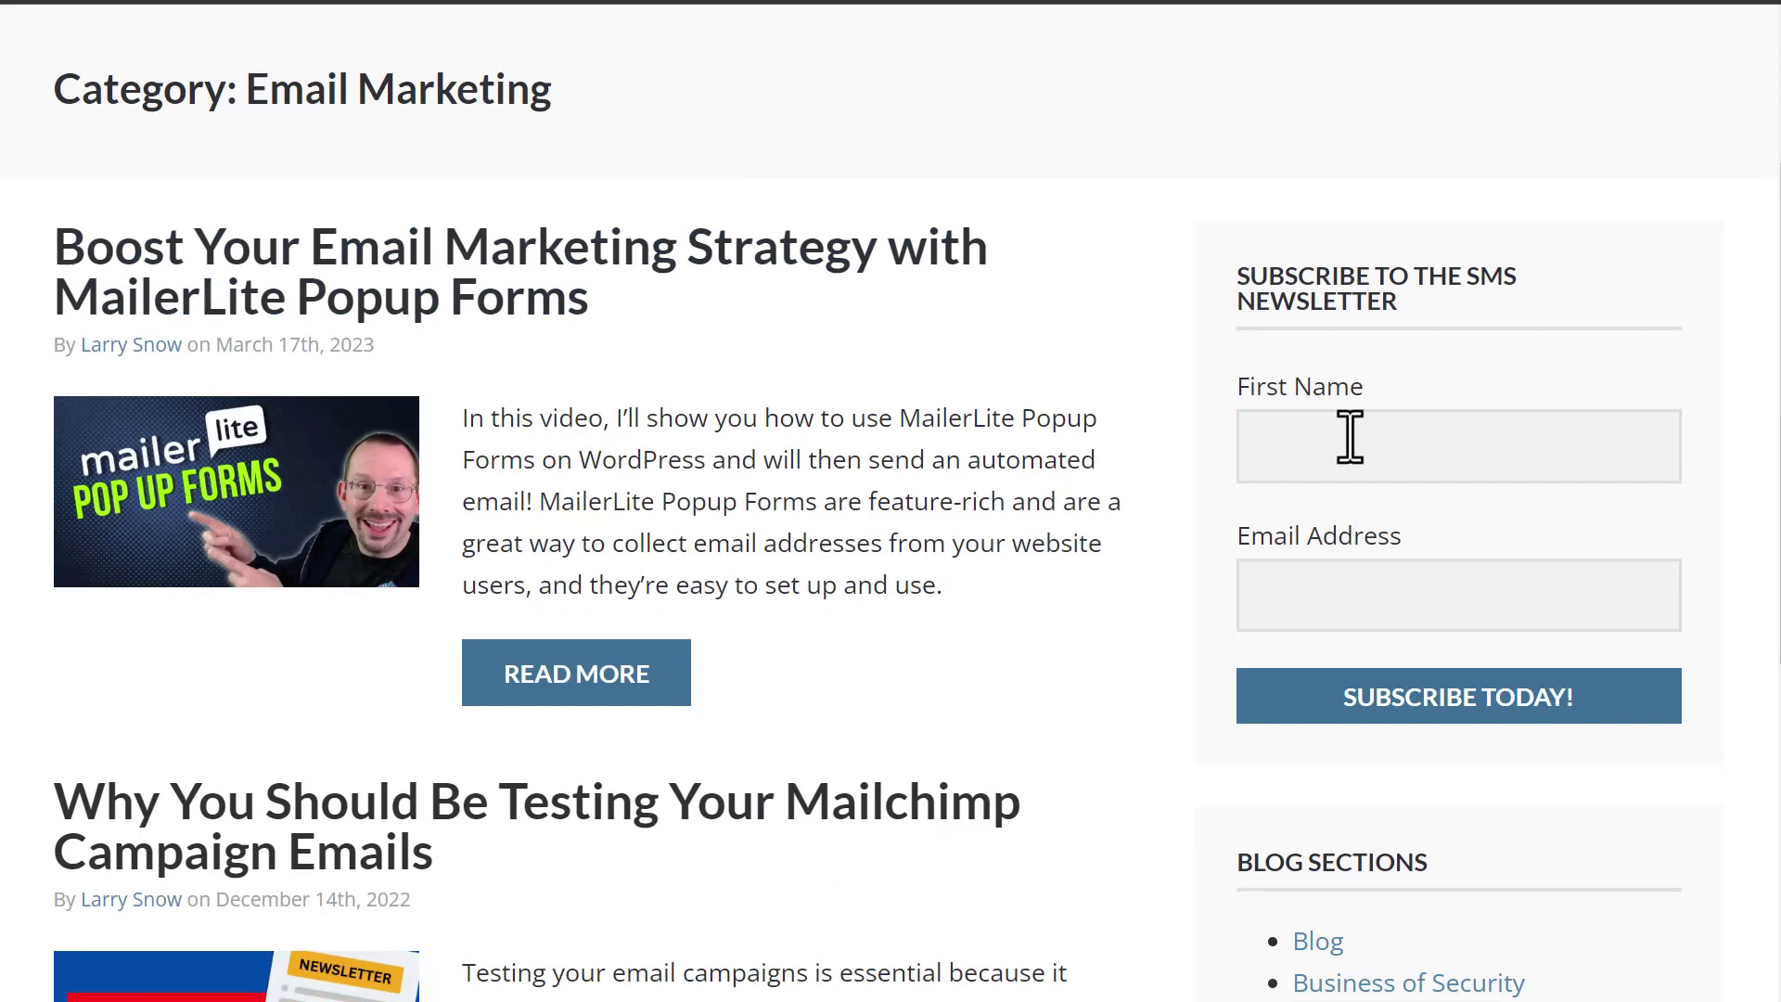
- Fill First Name with the suggested name in the live sidebar form and submit the test signup
left_click(1349, 436)
left_click(1489, 557)
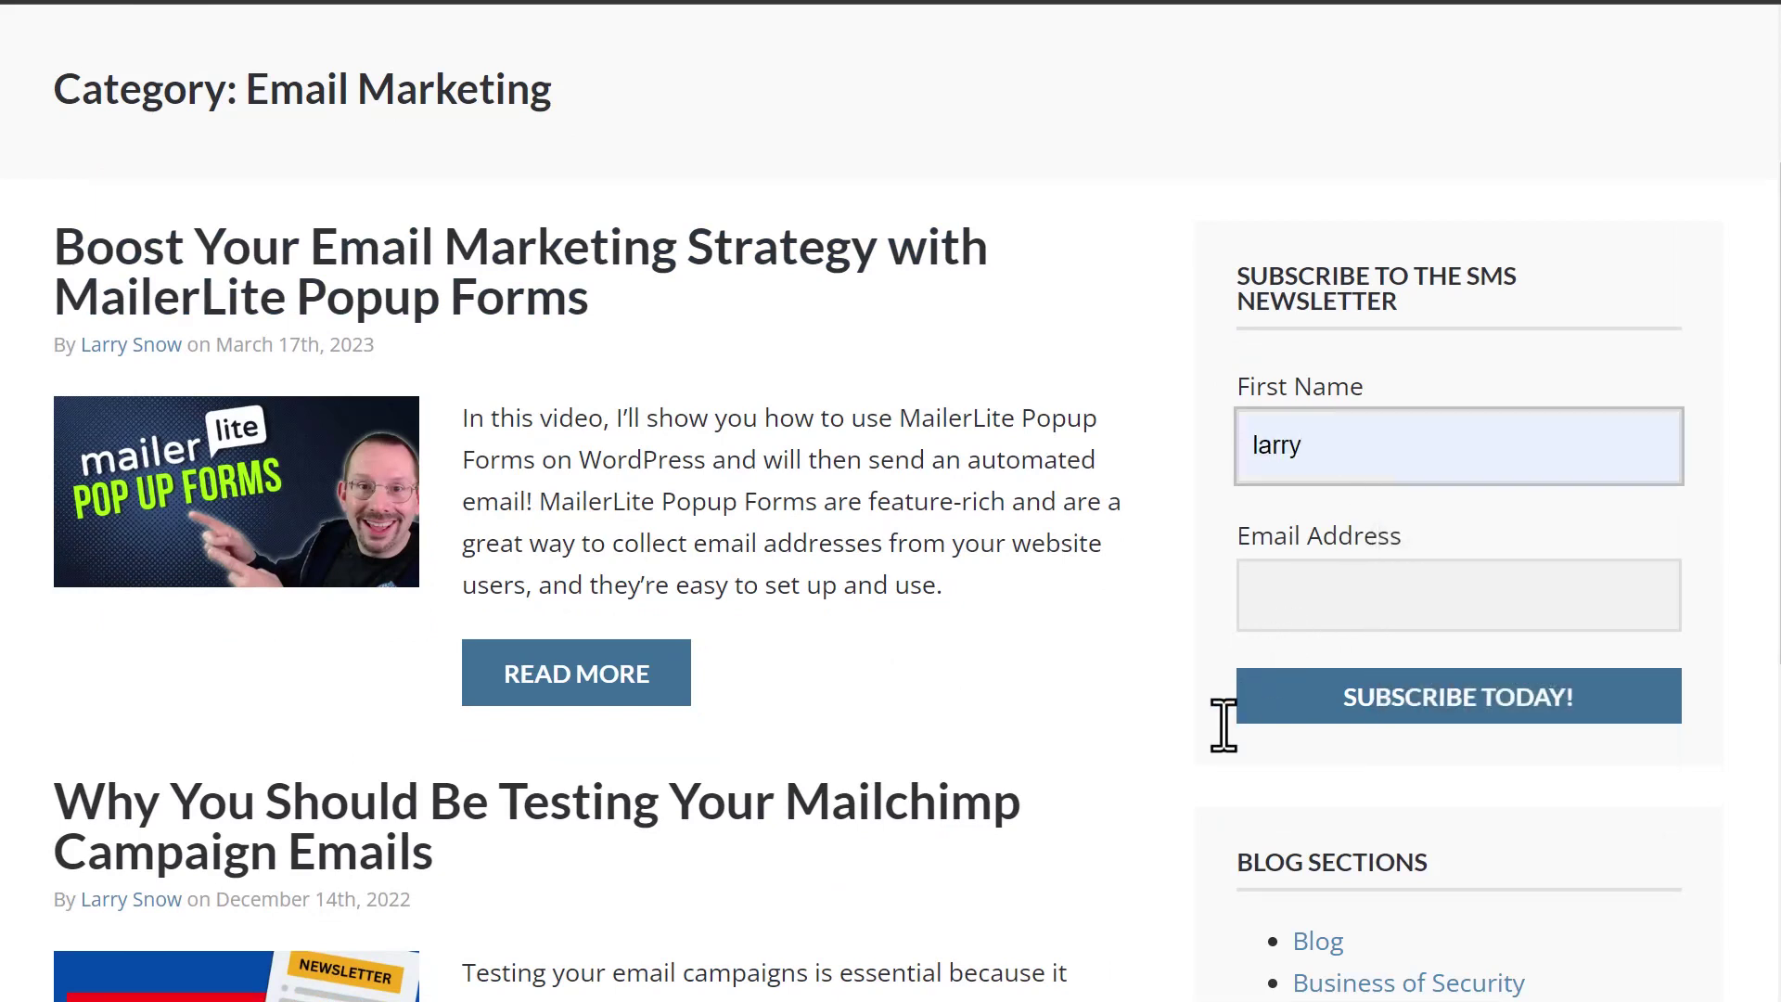
left_click(1440, 707)
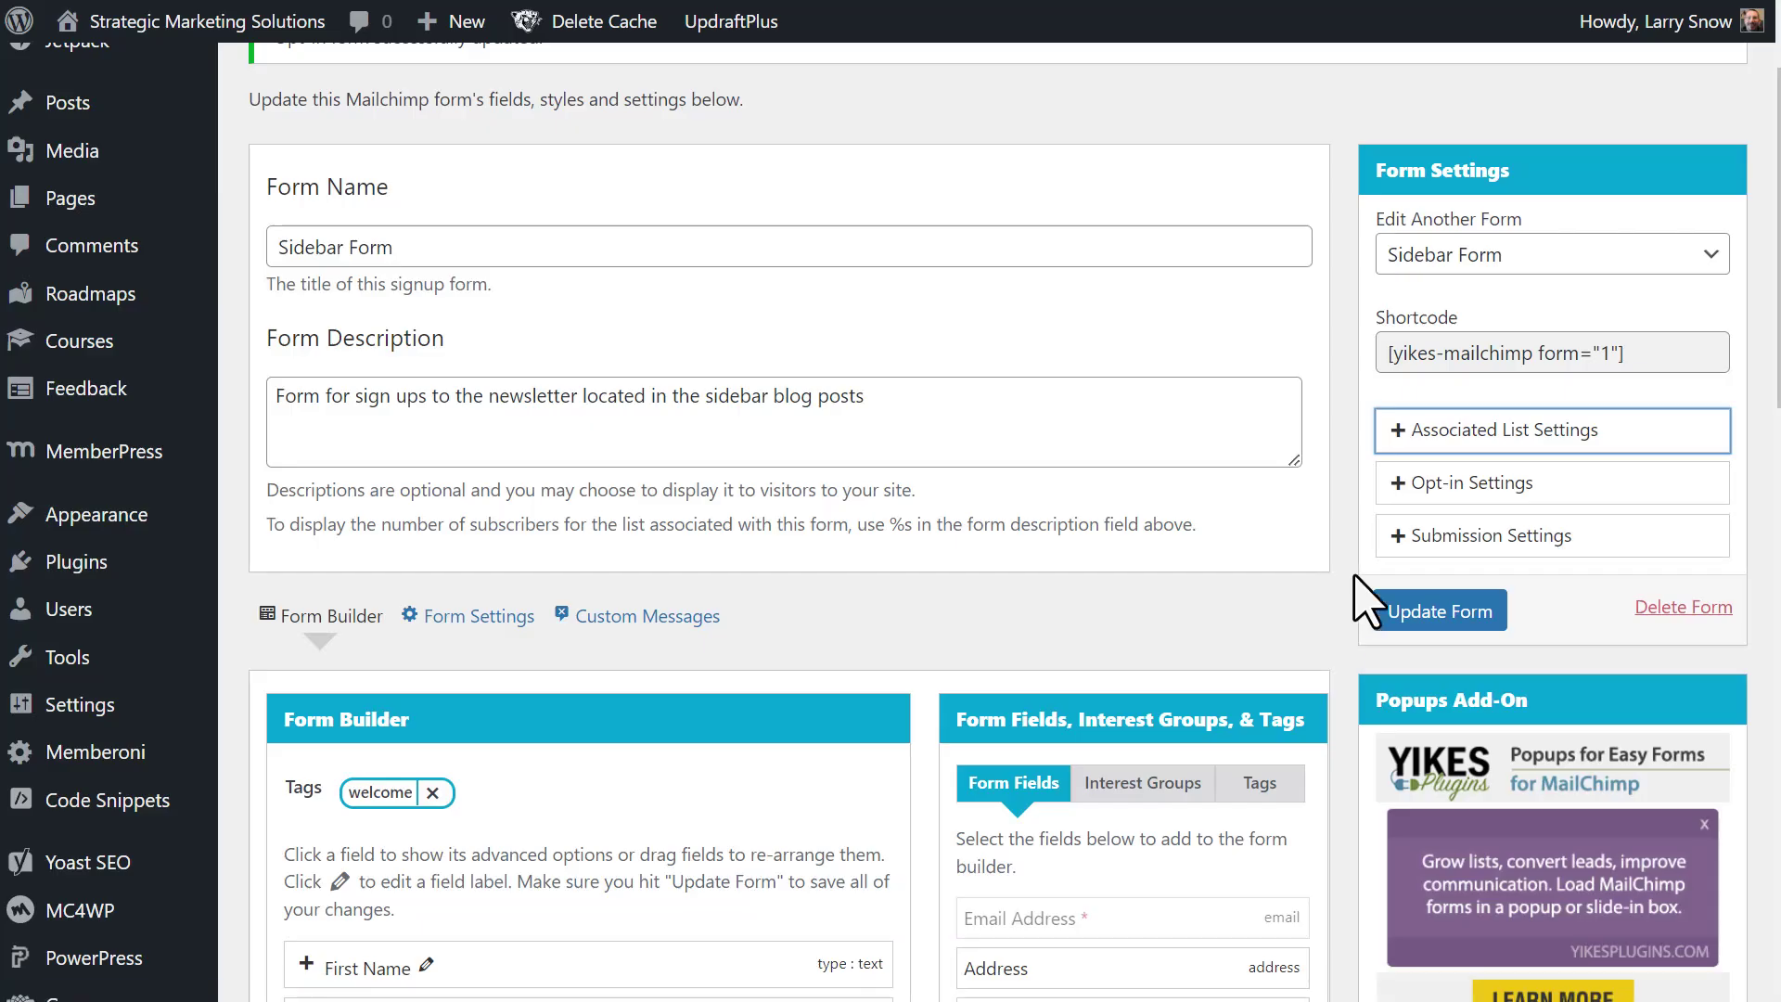
- Expand Associated List Settings, view the list's subscribers, then return to the Dashboard
left_click(1463, 443)
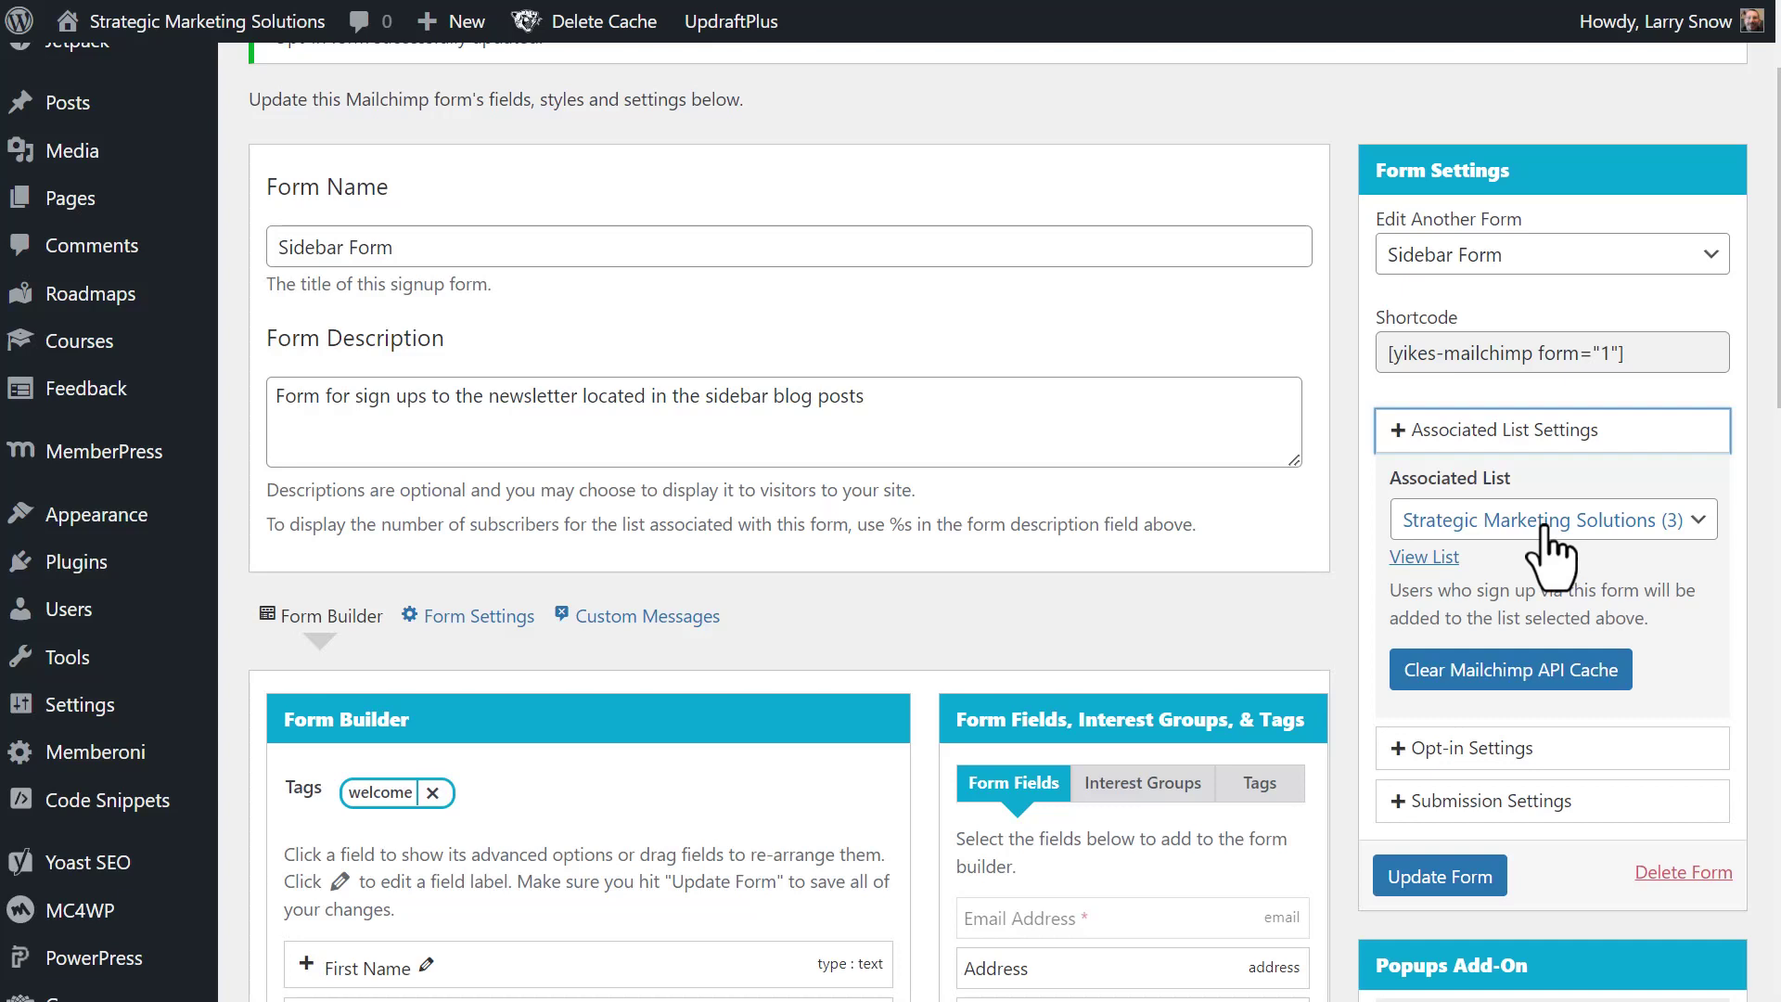
left_click(1435, 561)
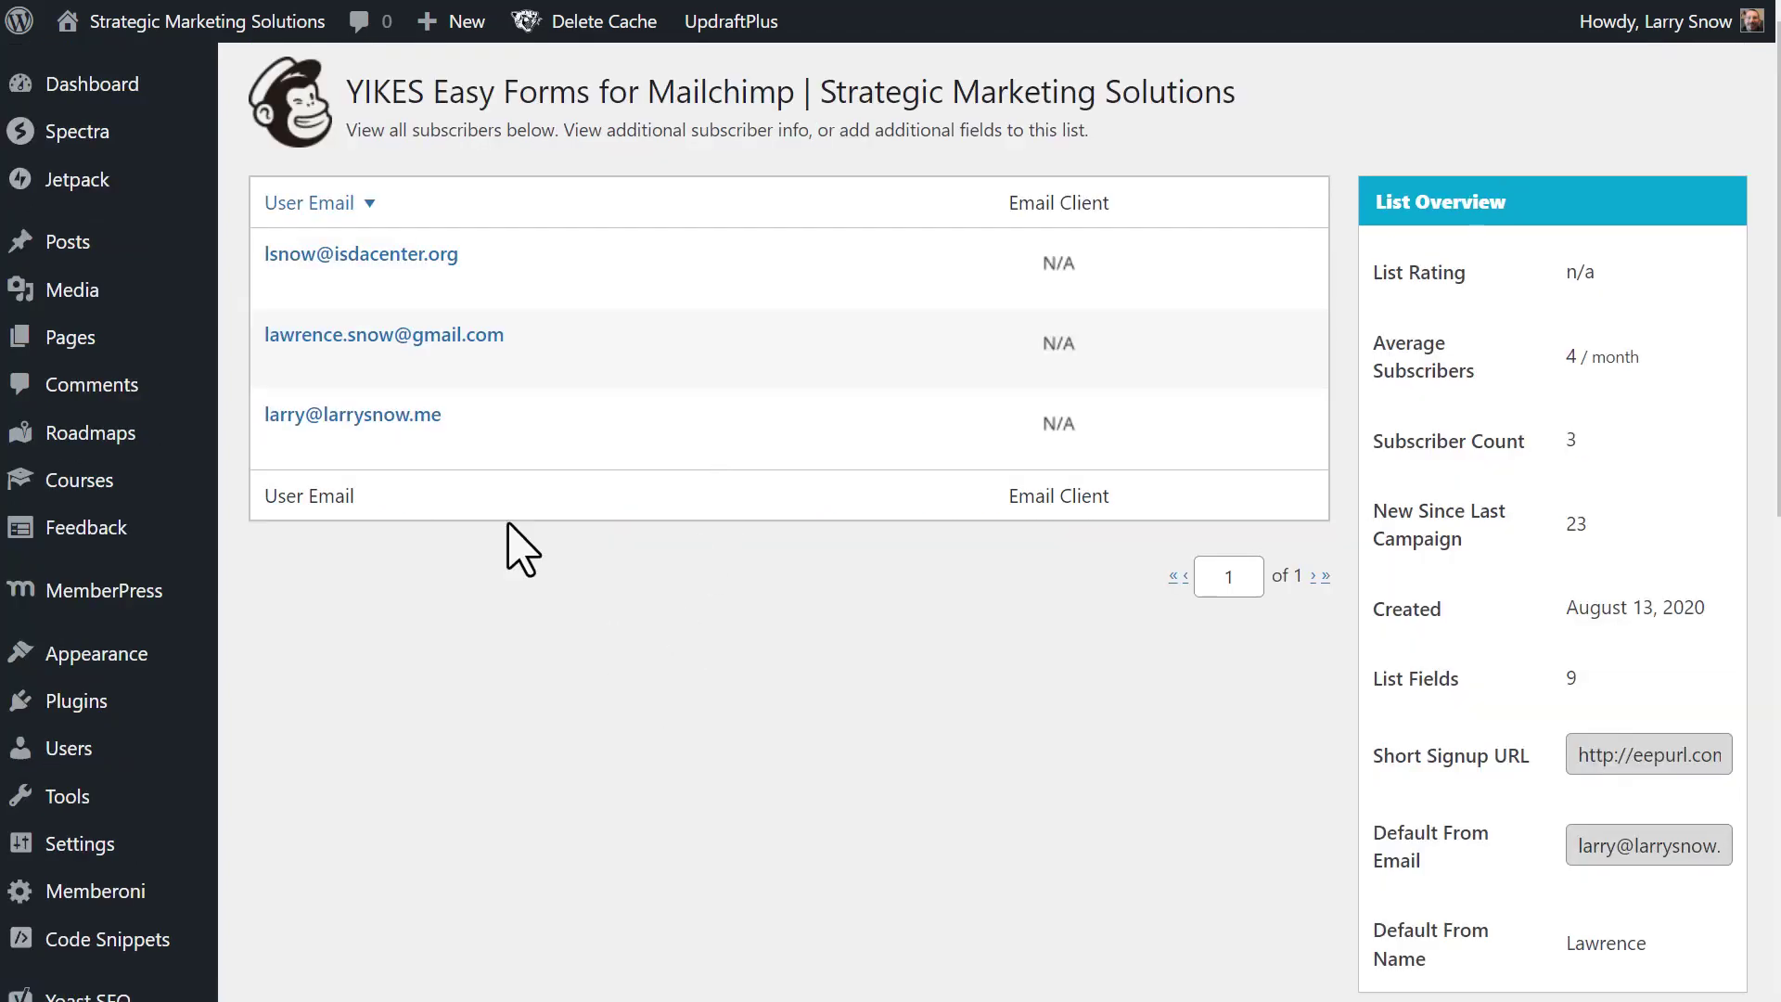
left_click(128, 83)
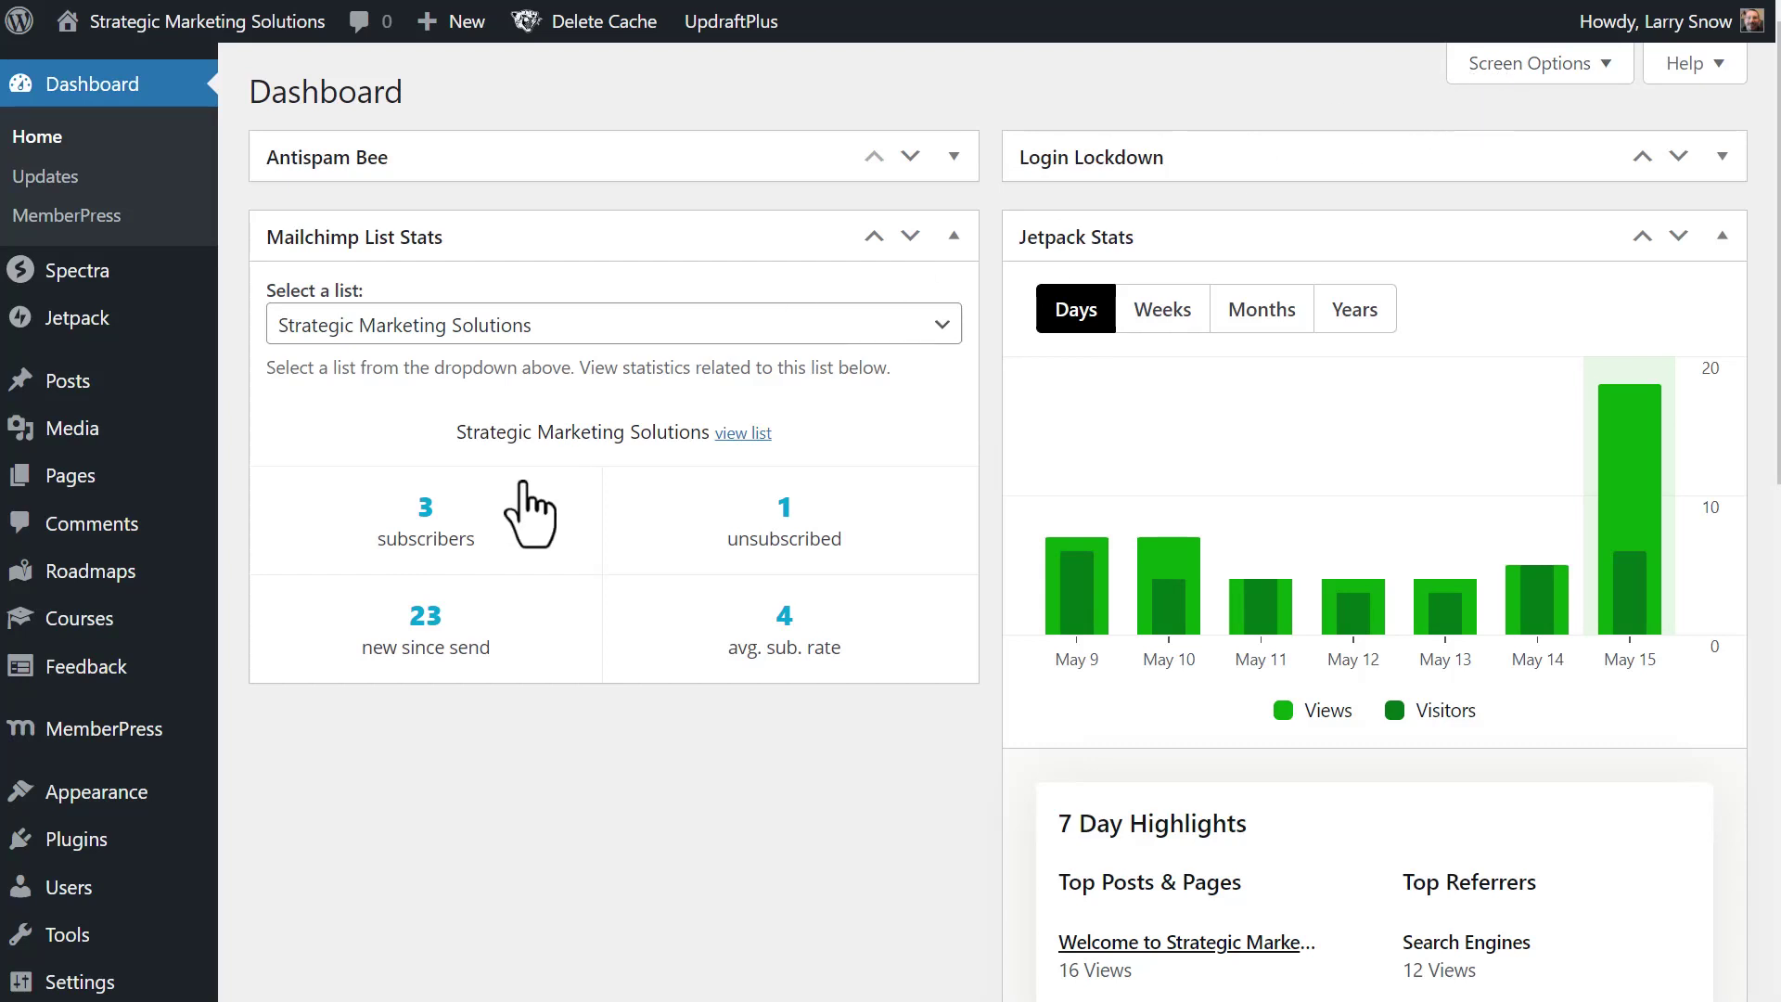
- In the Dashboard's Screen Options, uncheck and recheck Mailchimp List Stats
left_click(1531, 62)
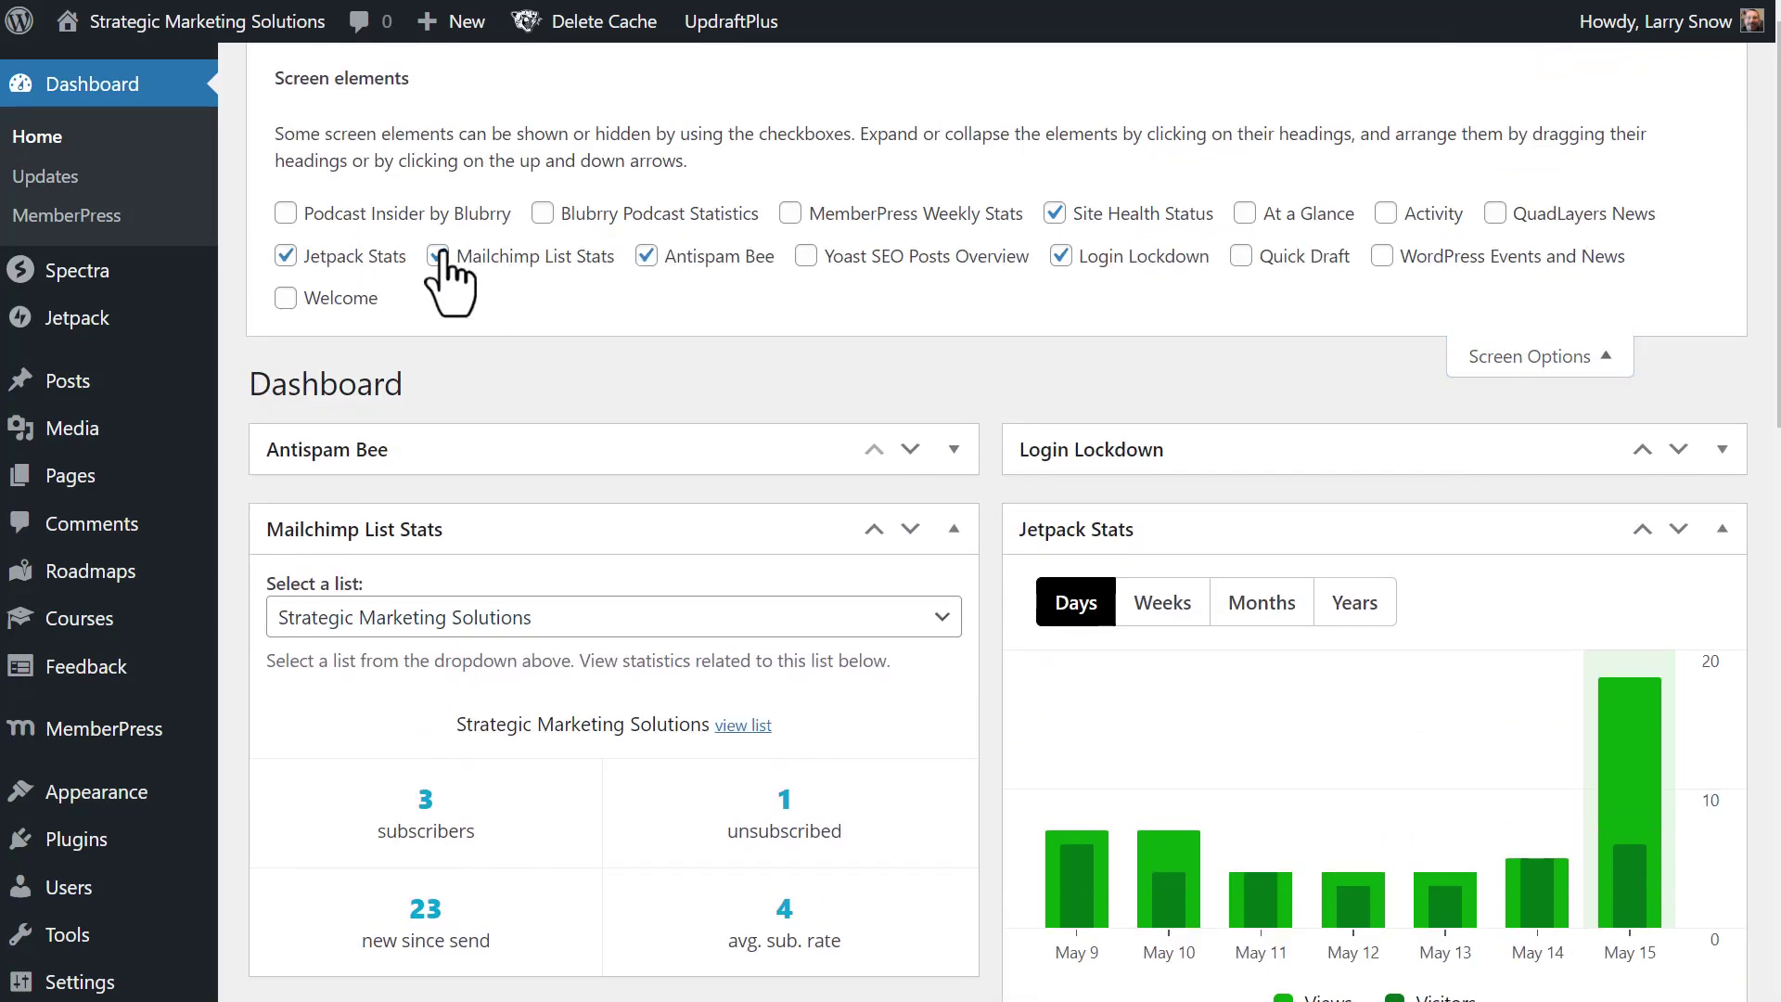
left_click(438, 257)
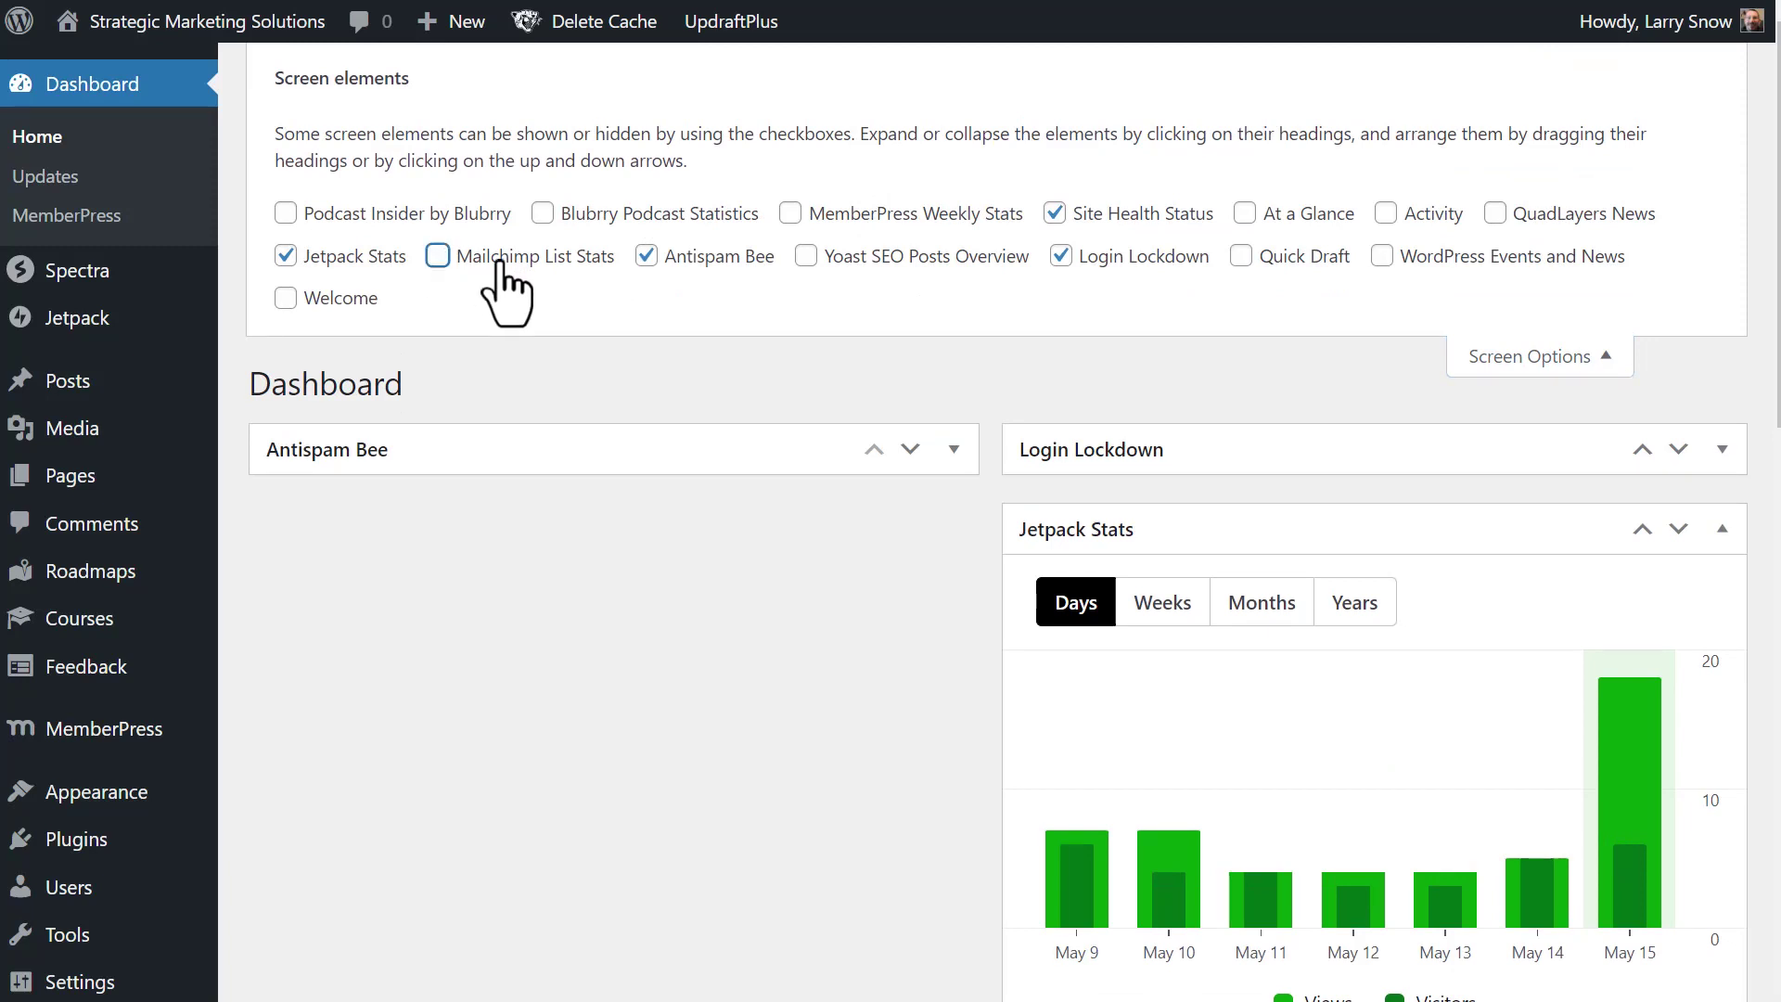
left_click(439, 257)
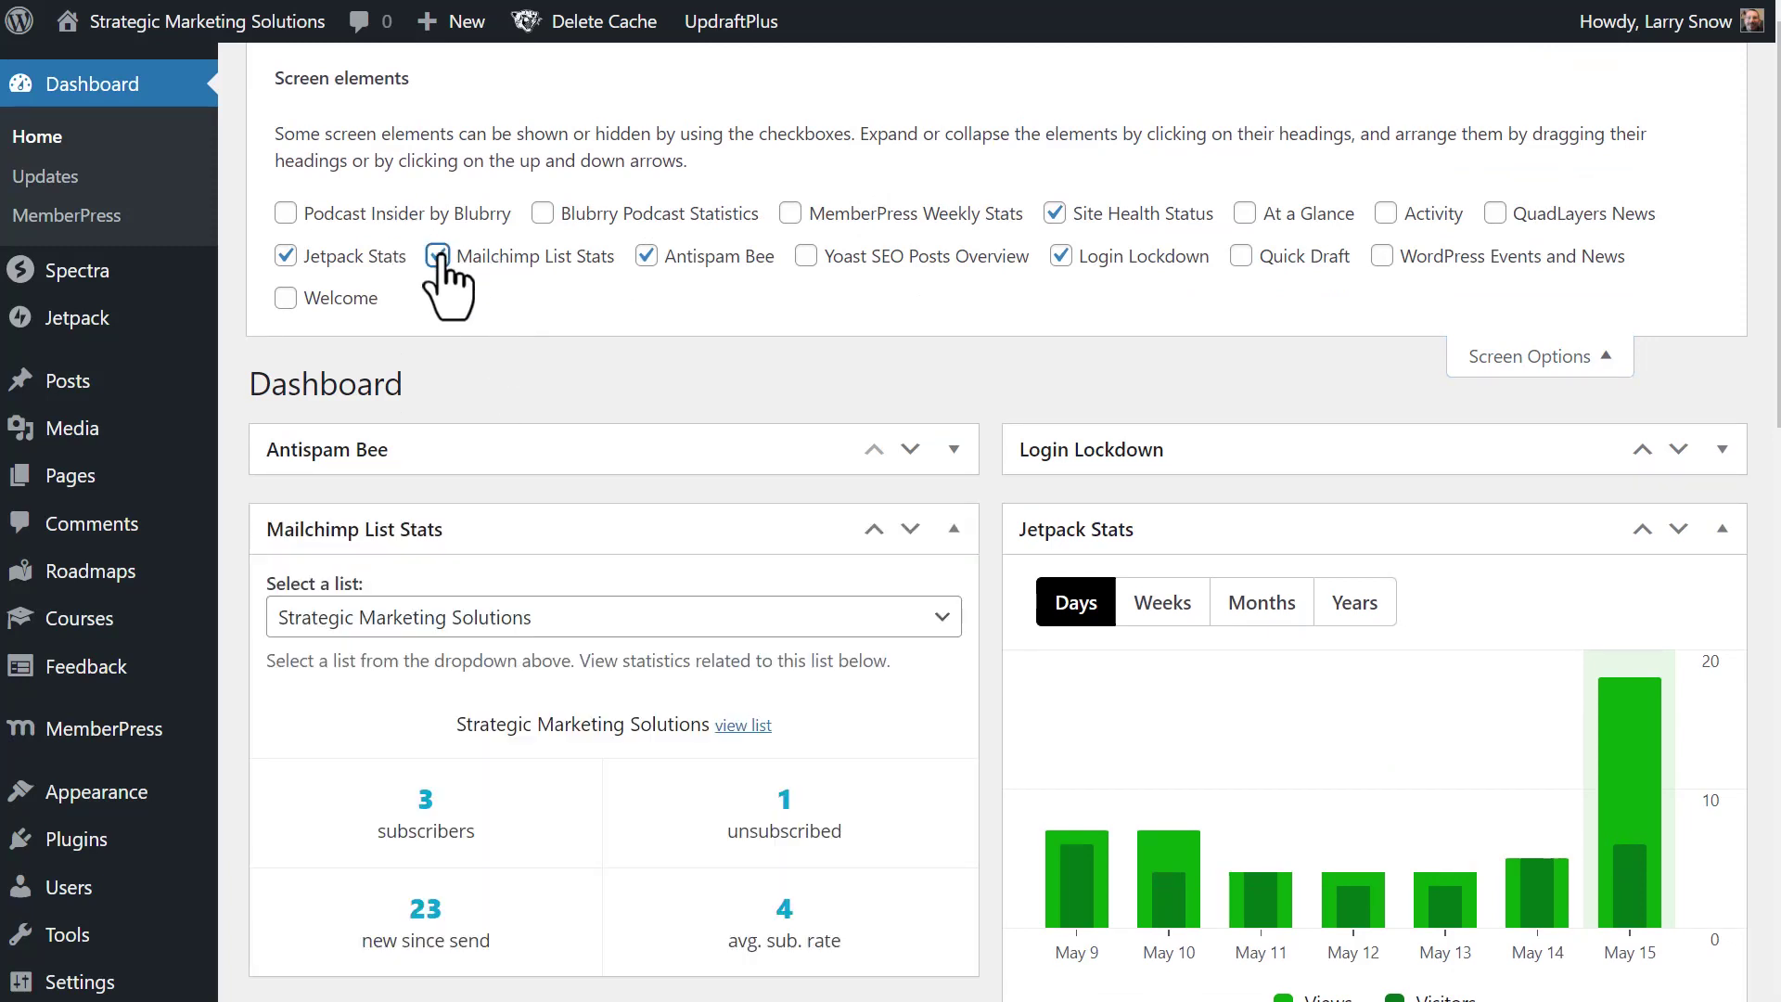